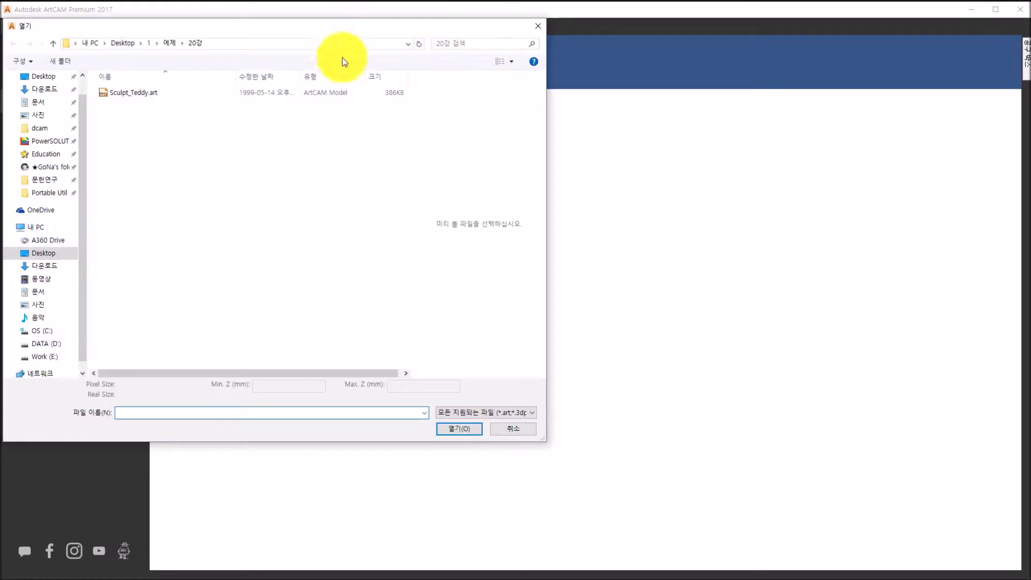
- Open the Sculpt_Teddy.art model and inspect the bear relief's height from low 3D angles
left_click(324, 95)
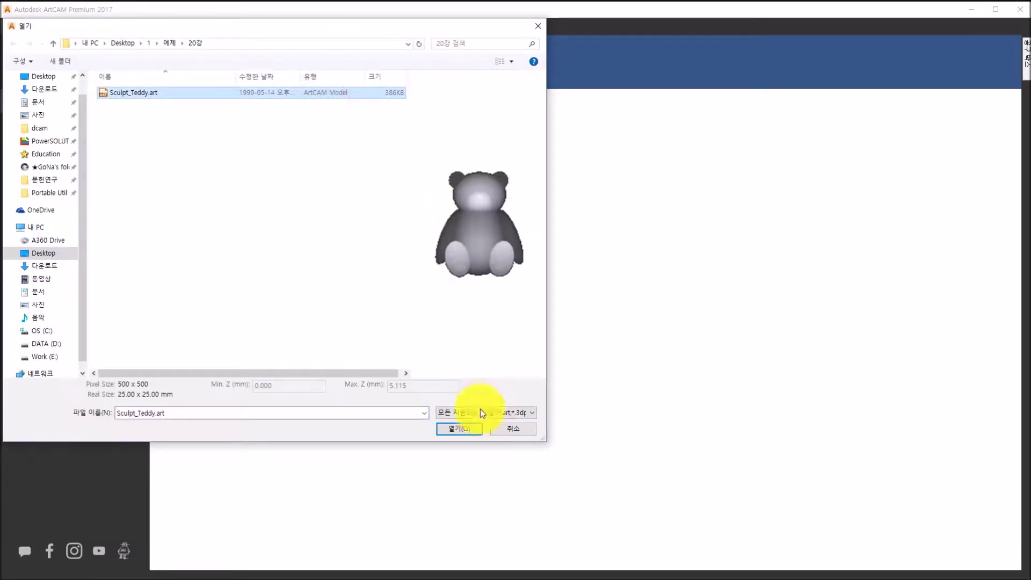
left_click(476, 430)
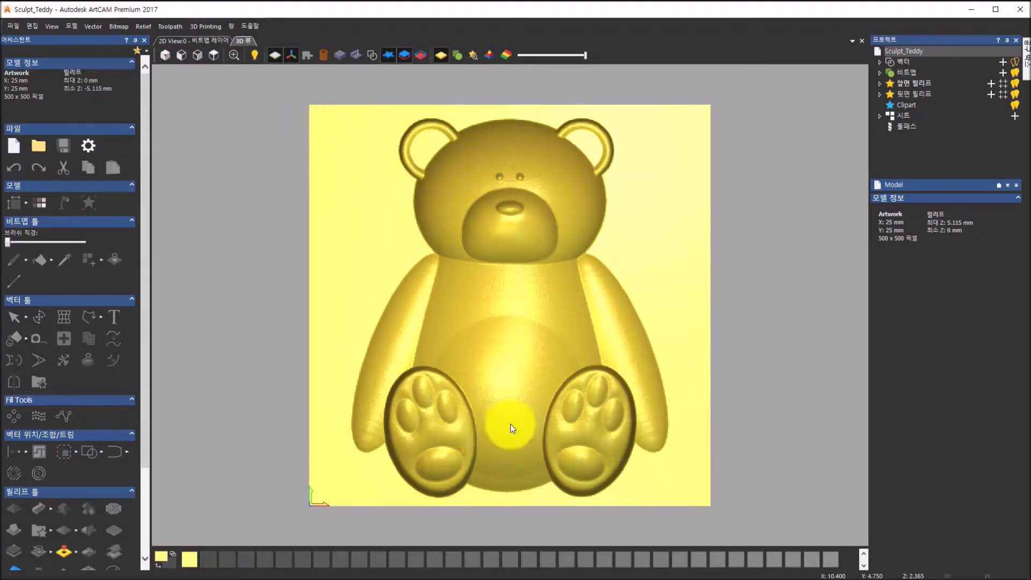
left_click_drag(545, 406, 658, 199)
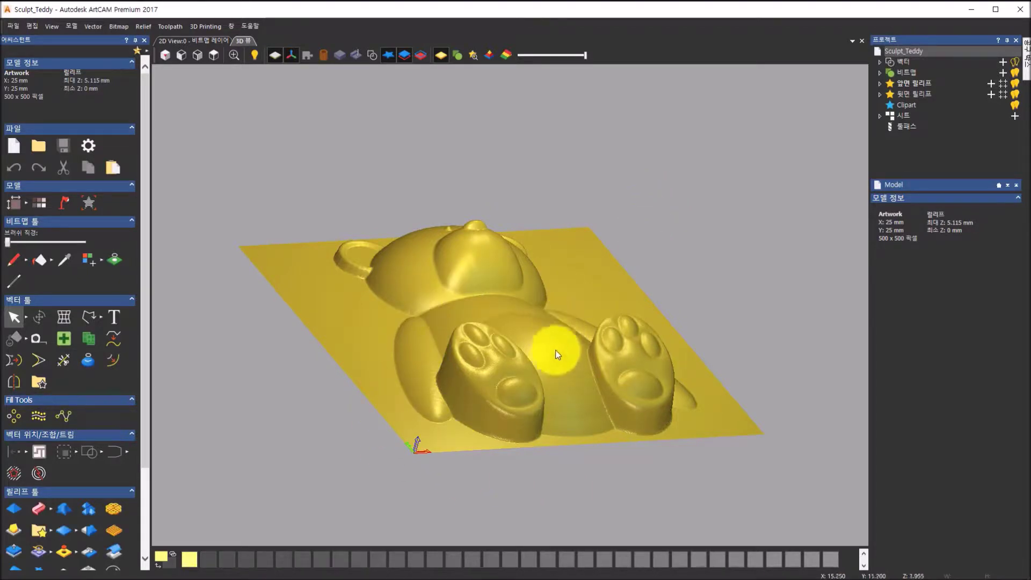
left_click_drag(555, 361, 482, 317)
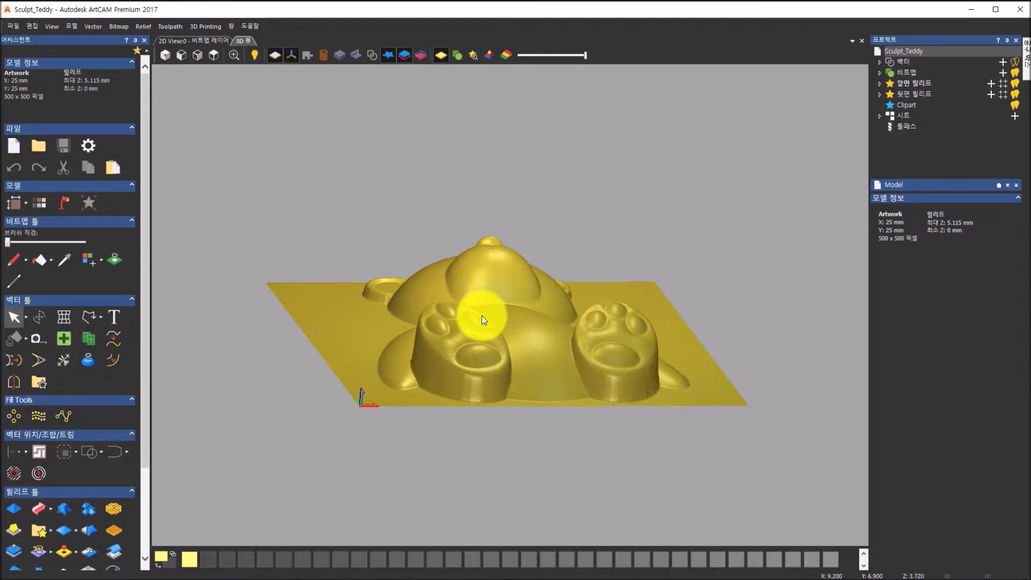
left_click_drag(481, 315, 481, 331)
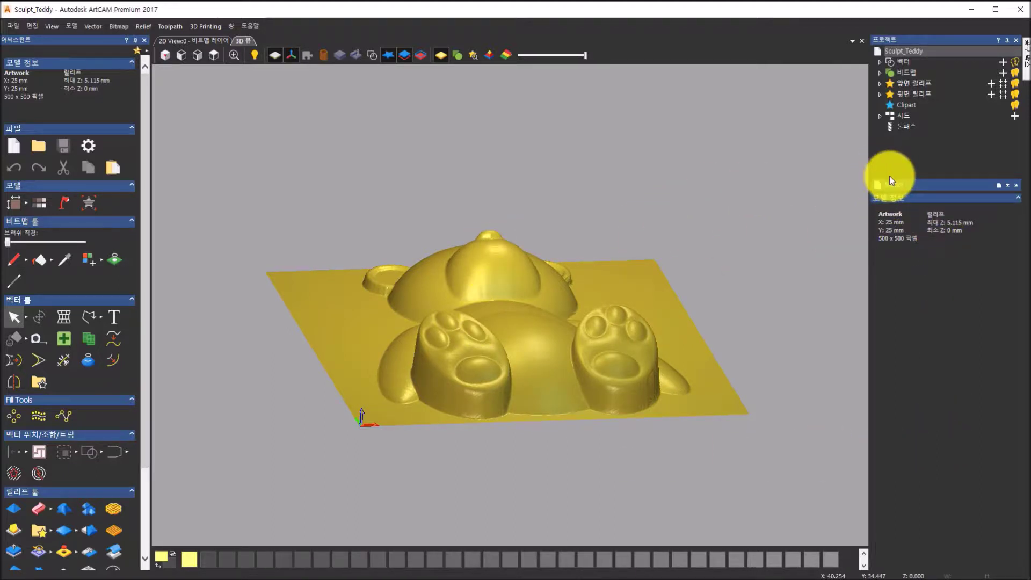
- Start the material setup from the toolpath operations and set the material thickness to 6 mm
left_click(913, 129)
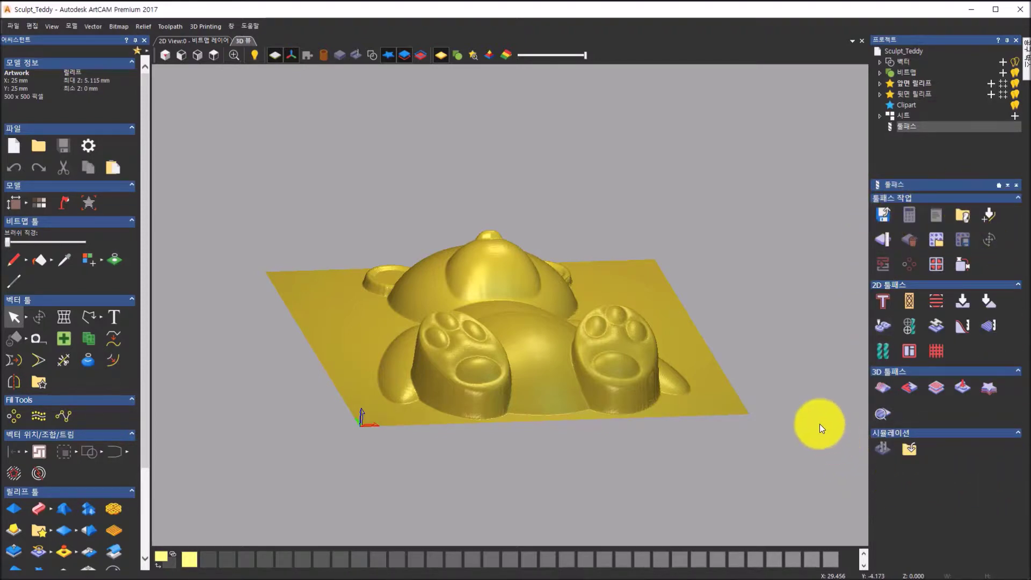
left_click_drag(483, 348, 515, 426)
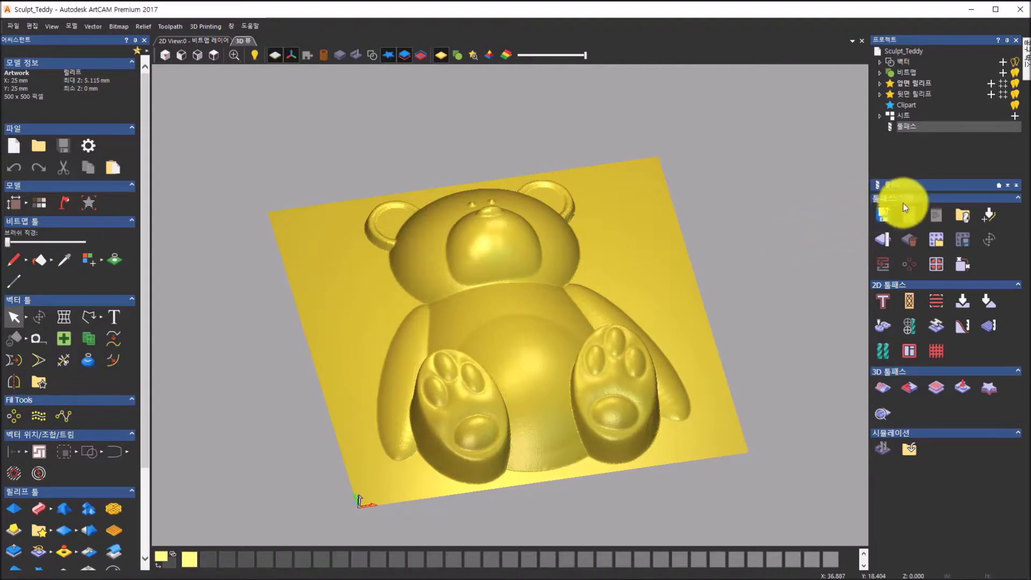
left_click(886, 247)
left_click(573, 214)
left_click_drag(601, 211, 844, 204)
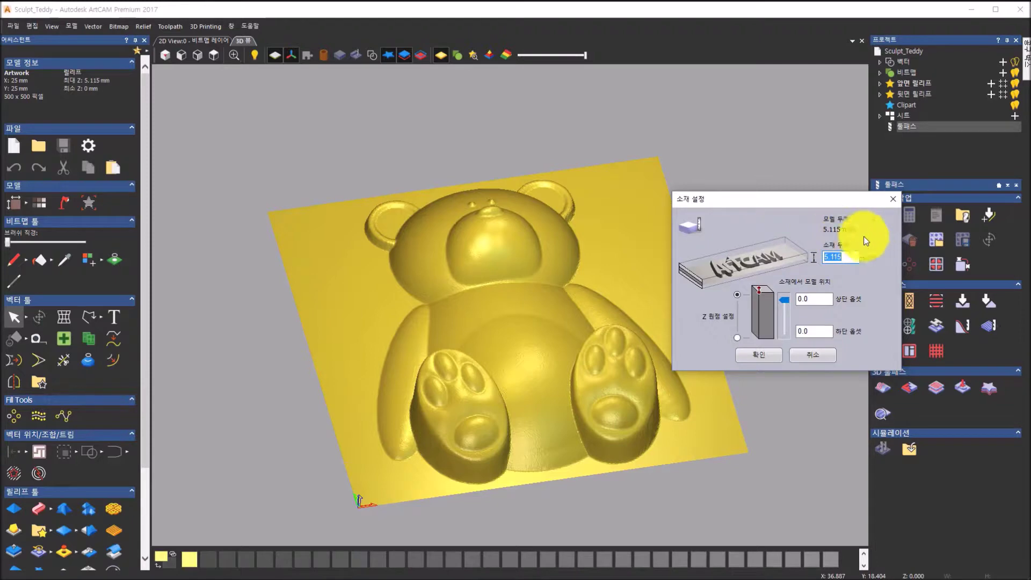
left_click(853, 255)
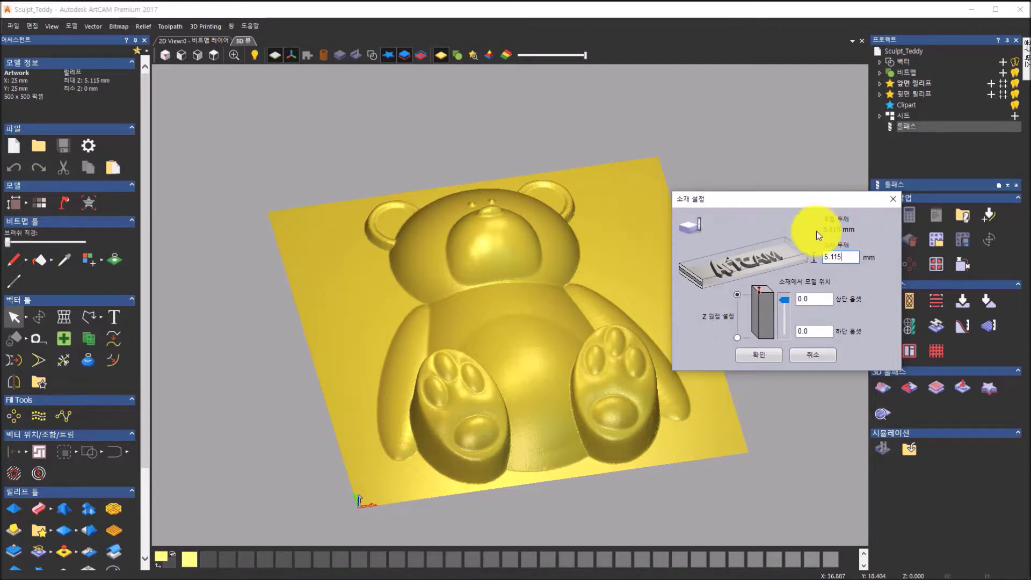
double_click(840, 257)
type("6")
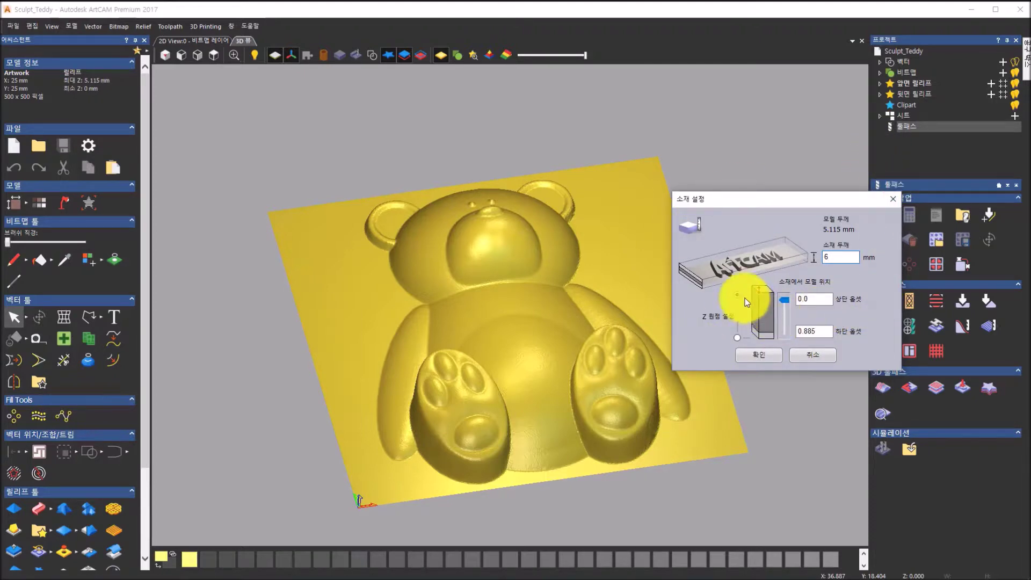
- Keep the Z origin on the material's top surface, position the model with a 0.885 mm top offset and 0 bottom offset, and apply the setup
left_click(735, 338)
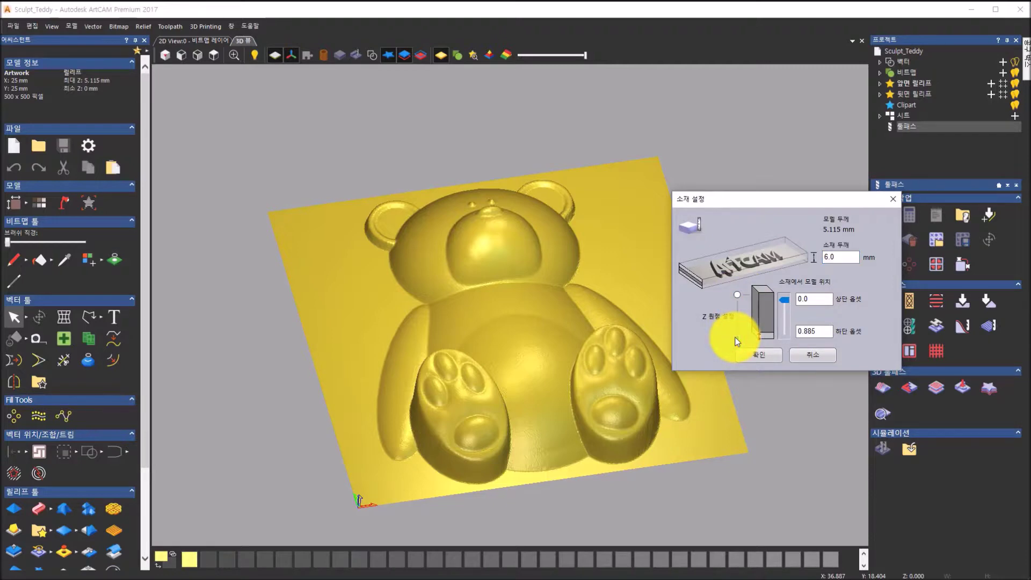
left_click(739, 297)
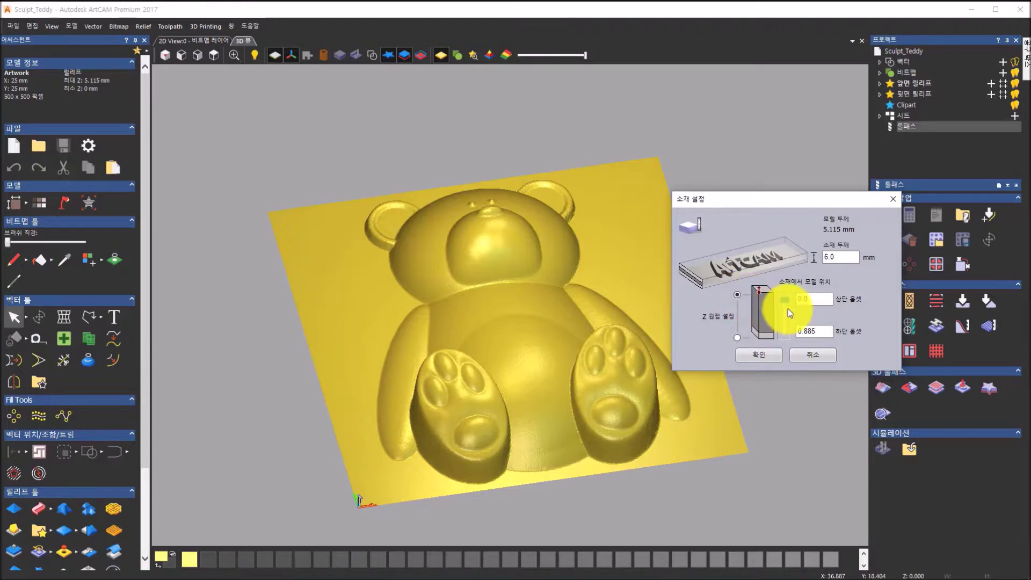
left_click_drag(787, 303, 787, 304)
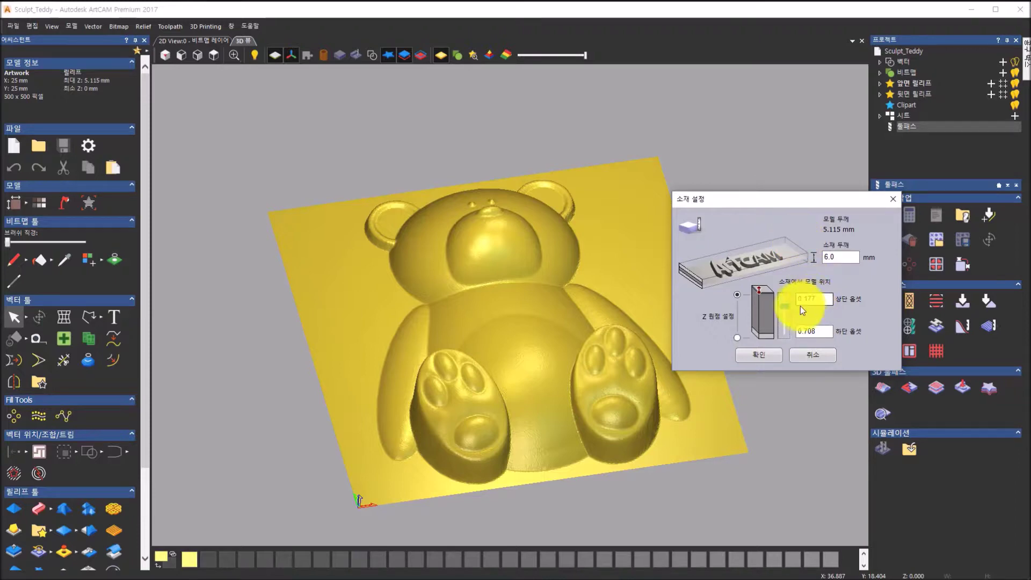
left_click_drag(786, 321, 786, 332)
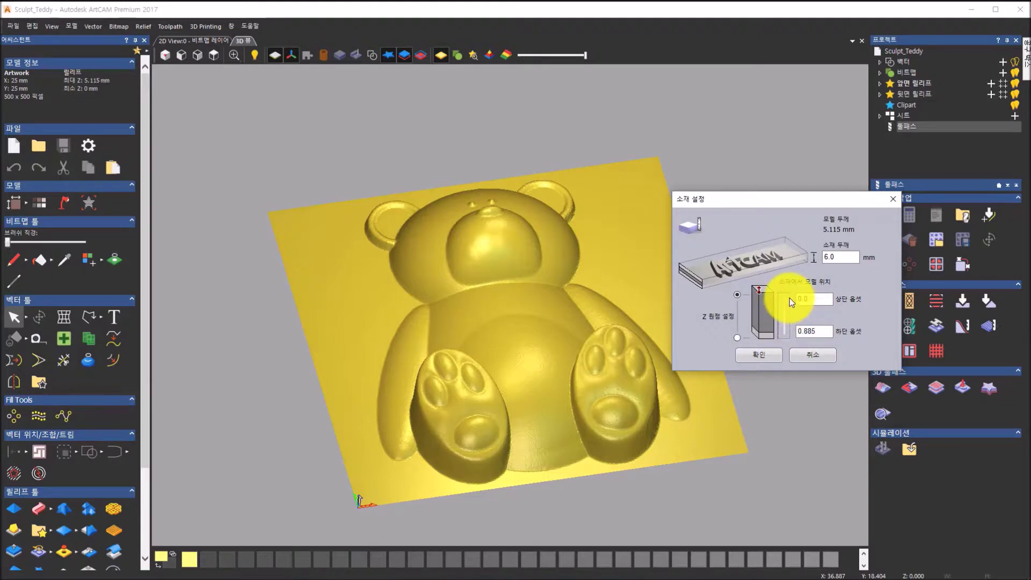
left_click_drag(786, 326, 785, 337)
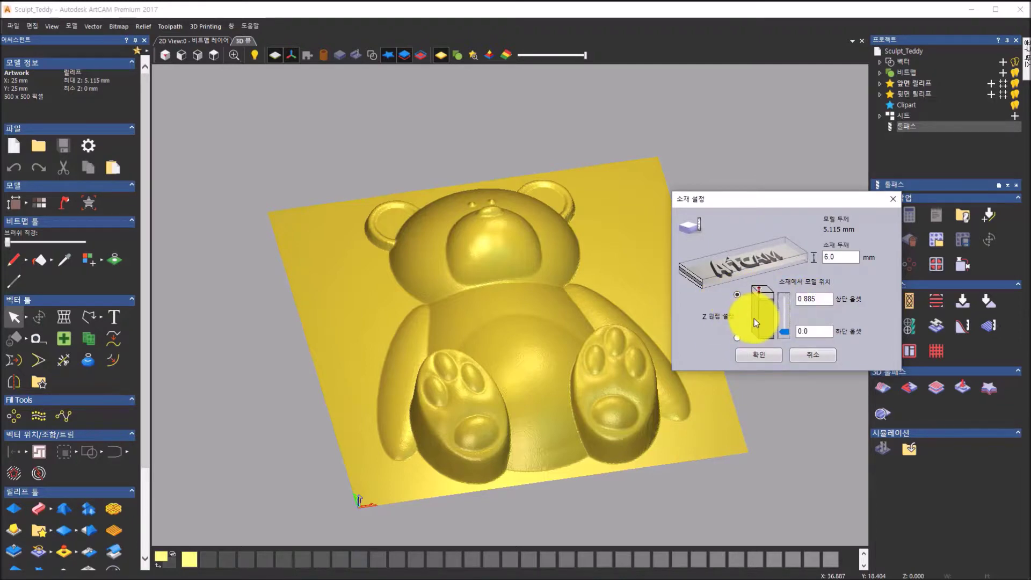
left_click(755, 353)
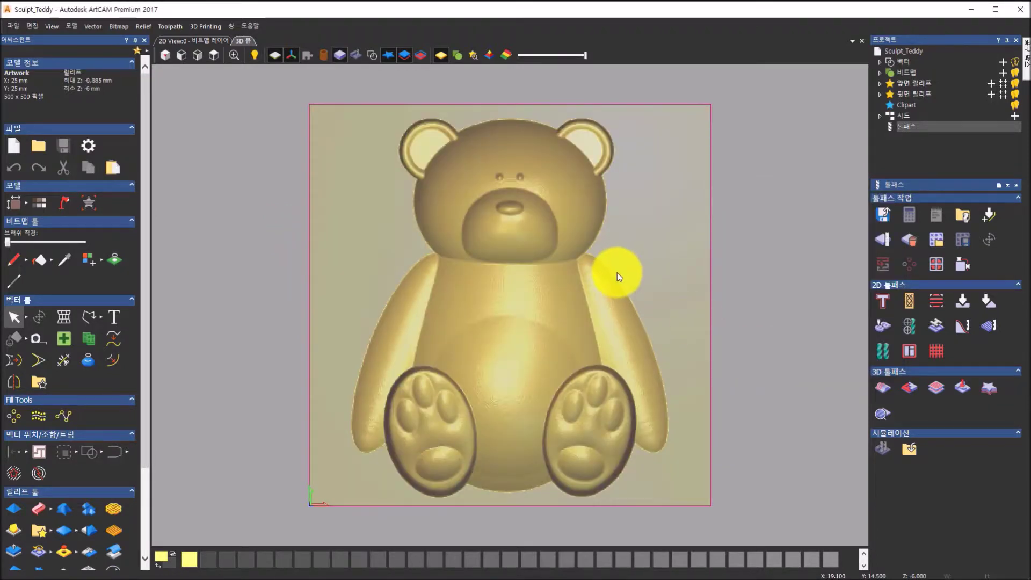
- Examine how the bear relief sits inside the material block from isometric and low side angles
left_click(163, 55)
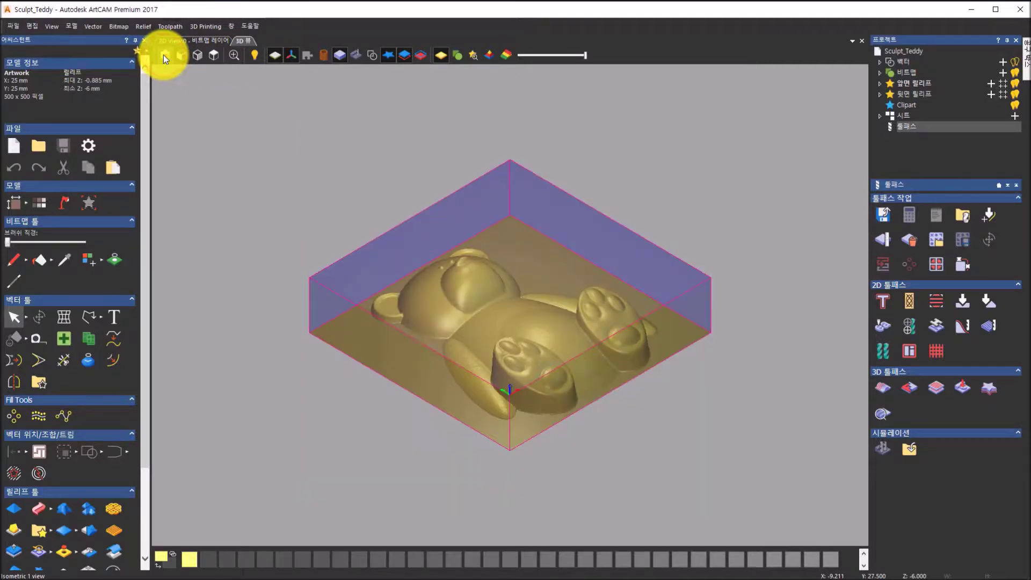
mouse_move(517, 365)
left_mouse_down()
mouse_move(479, 260)
mouse_move(460, 240)
mouse_move(347, 260)
mouse_move(688, 283)
mouse_move(624, 312)
mouse_move(670, 319)
mouse_move(622, 299)
left_mouse_up()
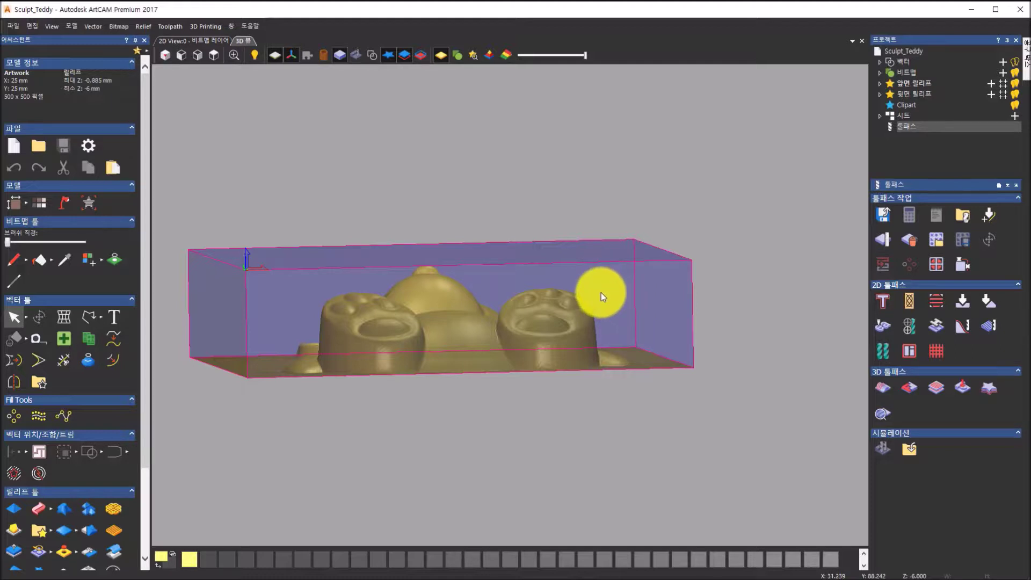
middle_click_drag(348, 142, 407, 164)
left_click_drag(541, 222, 660, 258)
left_click_drag(463, 98, 544, 199)
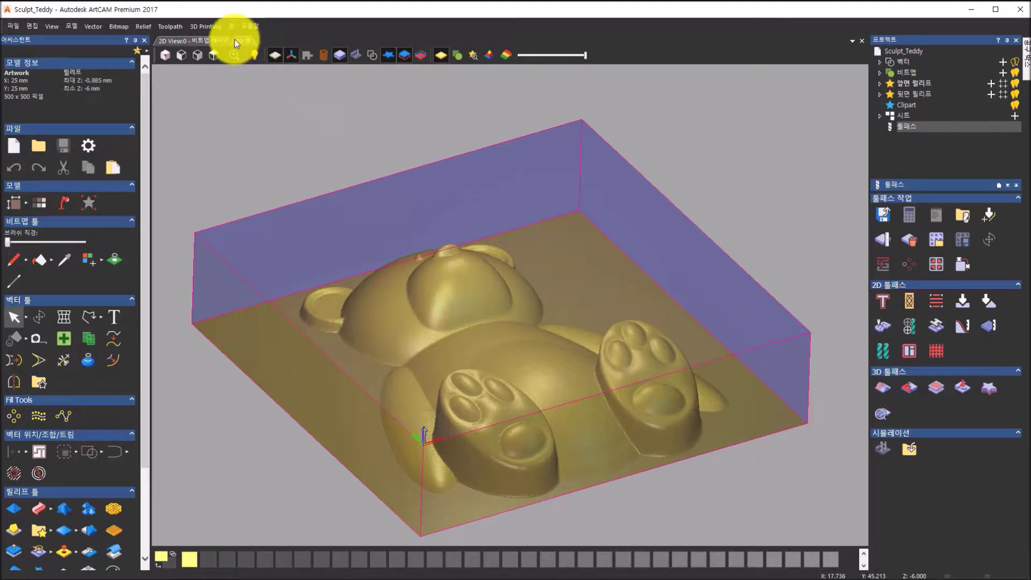
- Toggle the material block's display off and on to compare the relief with and without it
left_click(340, 56)
left_click(339, 56)
left_click(339, 56)
left_click(339, 56)
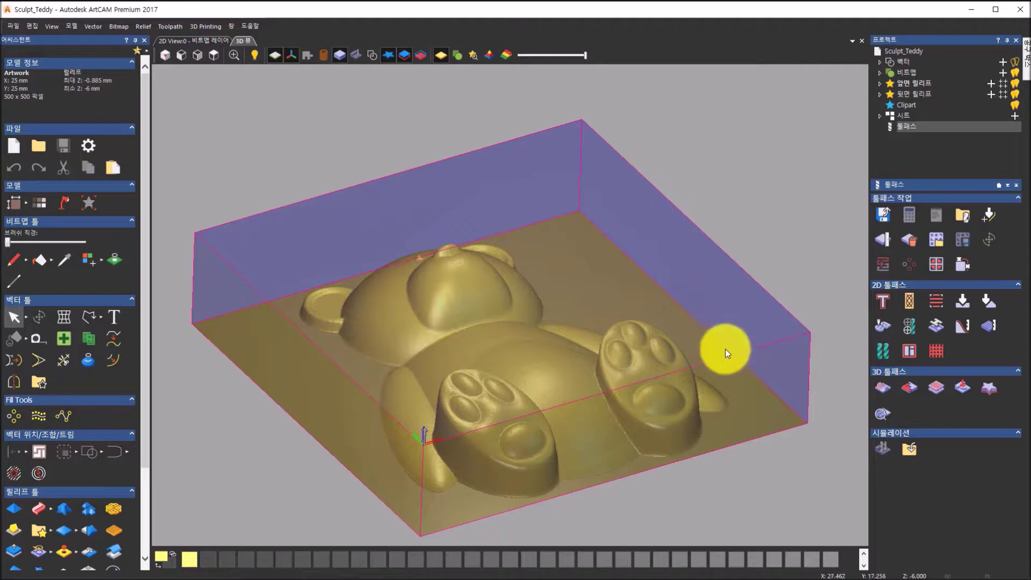
- Check the Z origin and the relief's depth in the material from the front and in a close isometric view
left_click(199, 56)
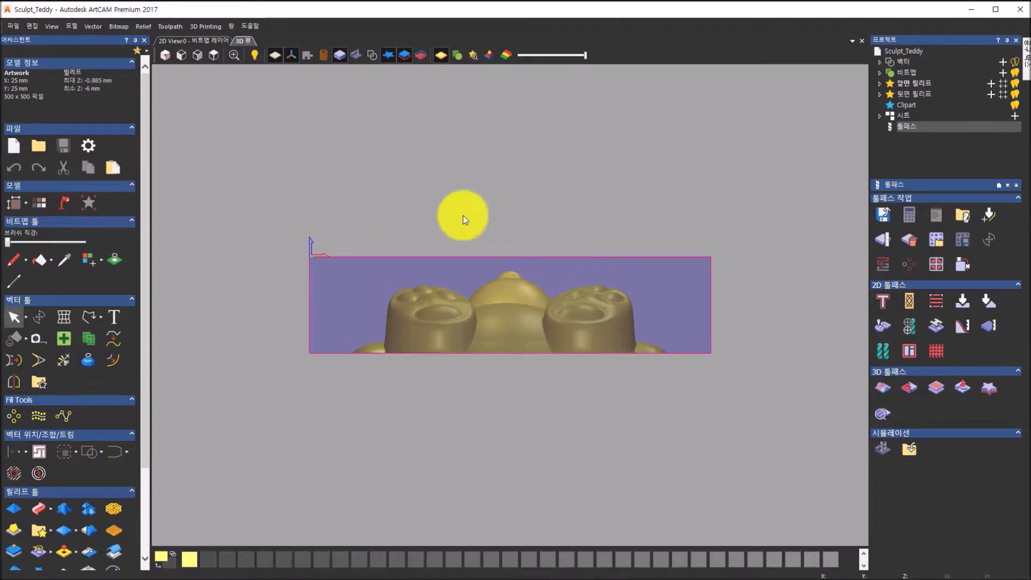
left_click(165, 55)
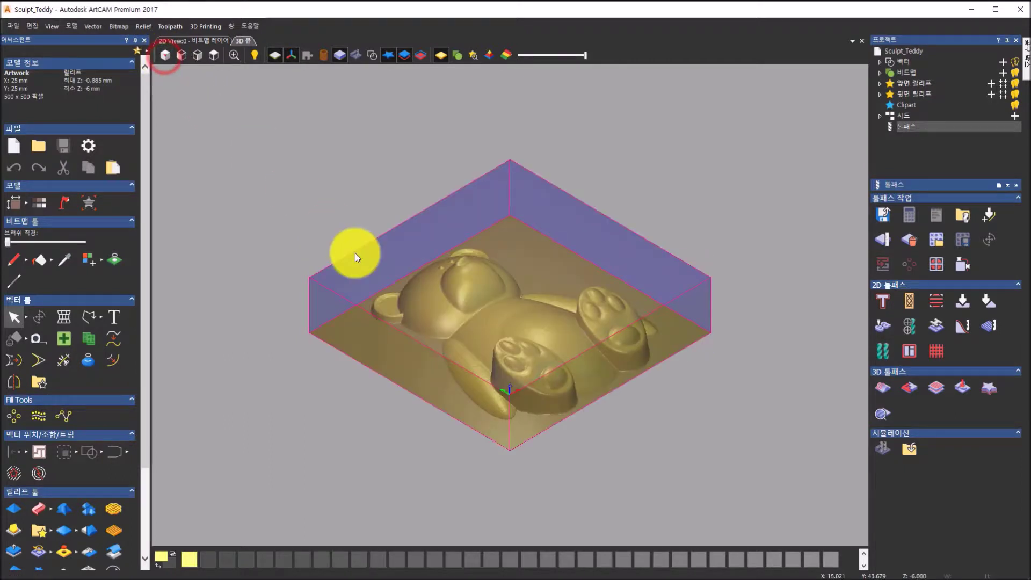
scroll(534, 414, "up", 5)
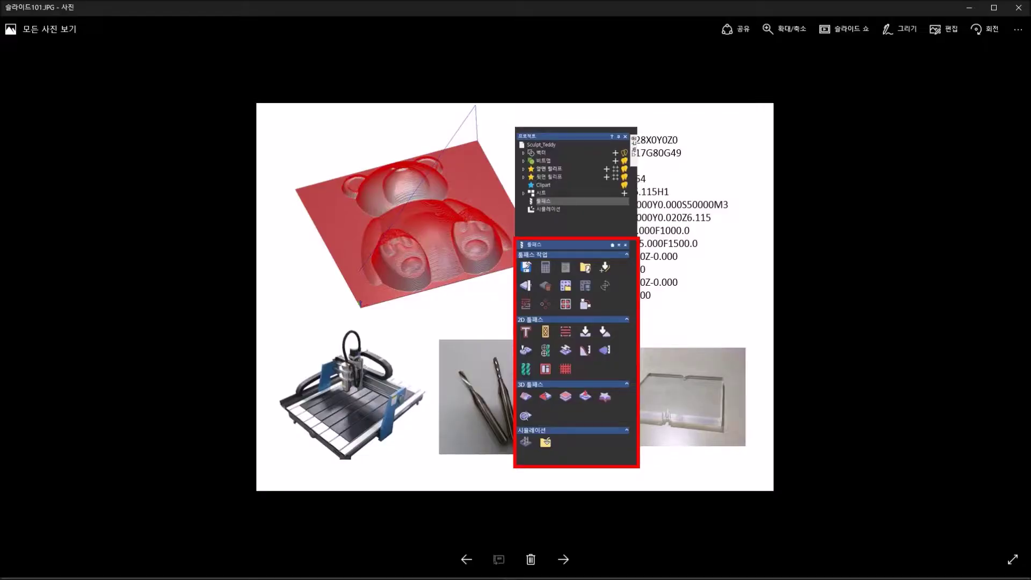
- Advance to the next toolpath slide in Photos, return to ArtCAM and examine the whole material block from other angles
left_click(561, 559)
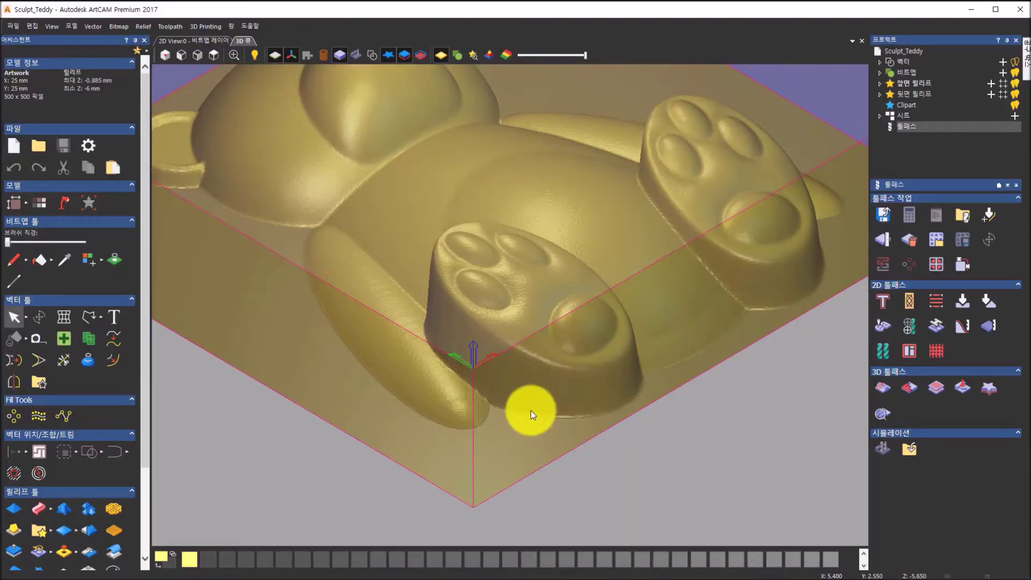
scroll(530, 410, "down", 3)
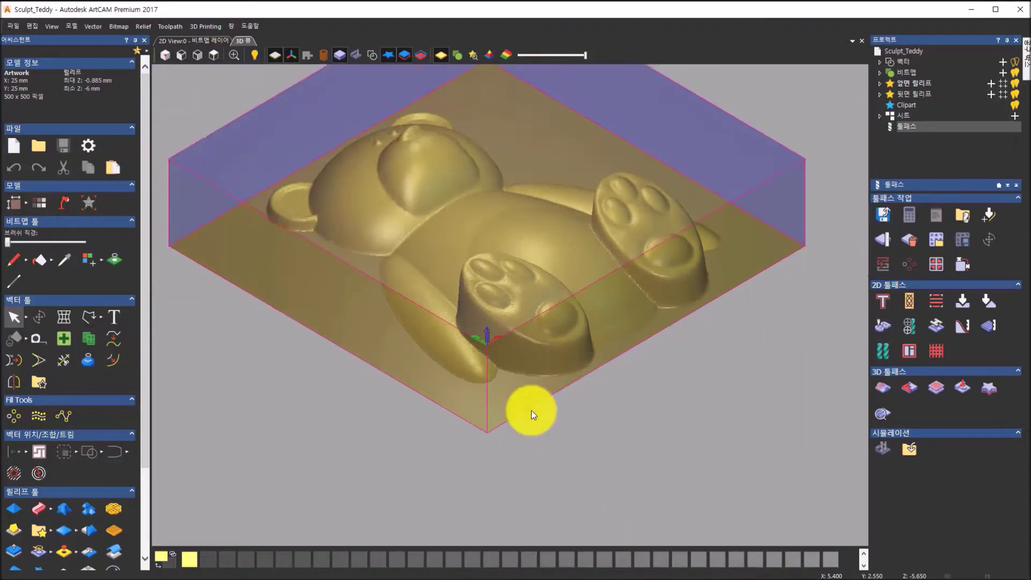
scroll(531, 410, "down", 2)
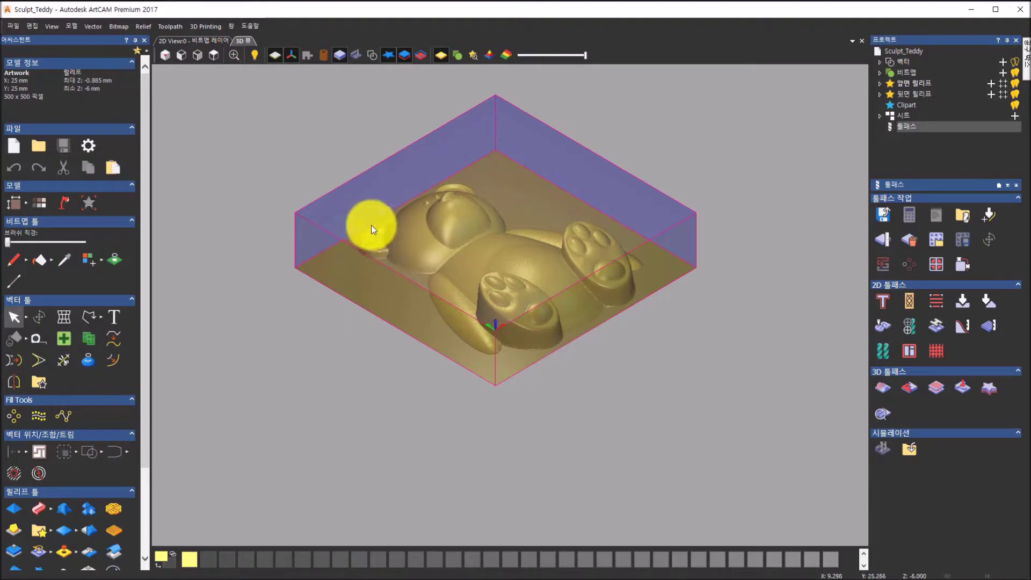
left_click_drag(501, 362, 322, 250)
mouse_move(790, 266)
left_mouse_down()
mouse_move(787, 246)
mouse_move(794, 261)
left_mouse_up()
left_click_drag(482, 230, 411, 143)
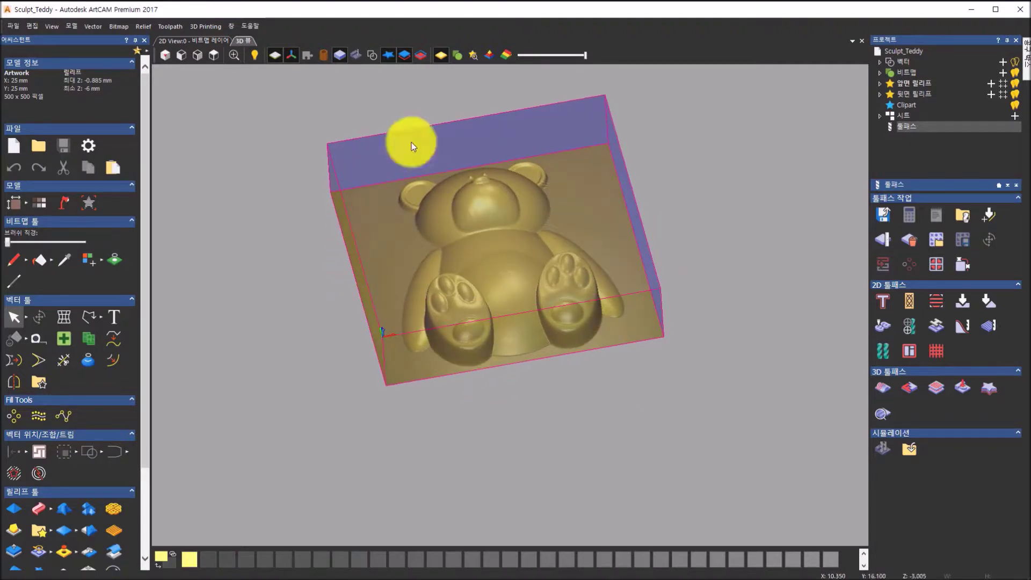
- From the top view, preview the corner origin positions in the model size settings and set the XY origin to the model's centre
left_click(216, 55)
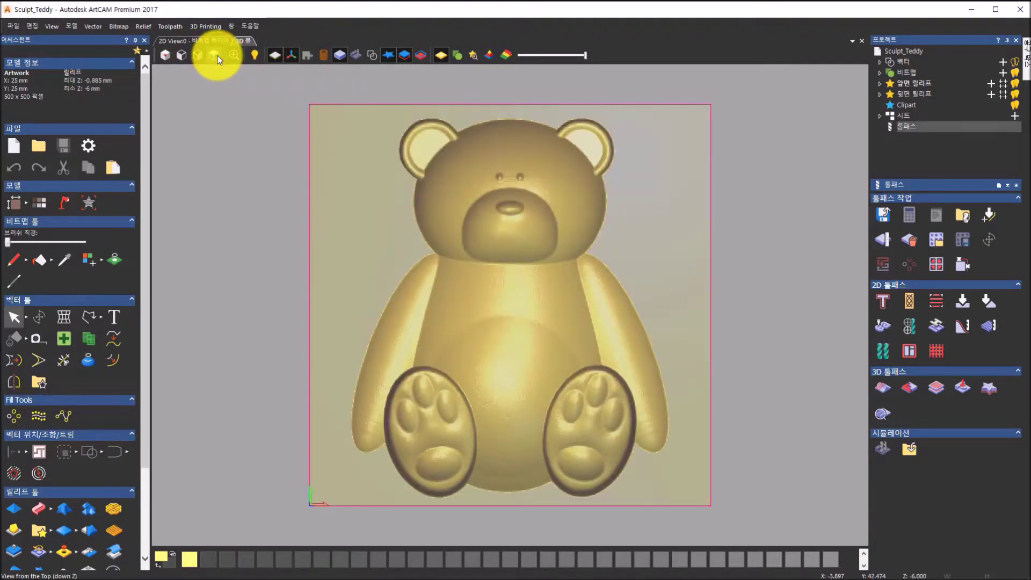
left_click(28, 206)
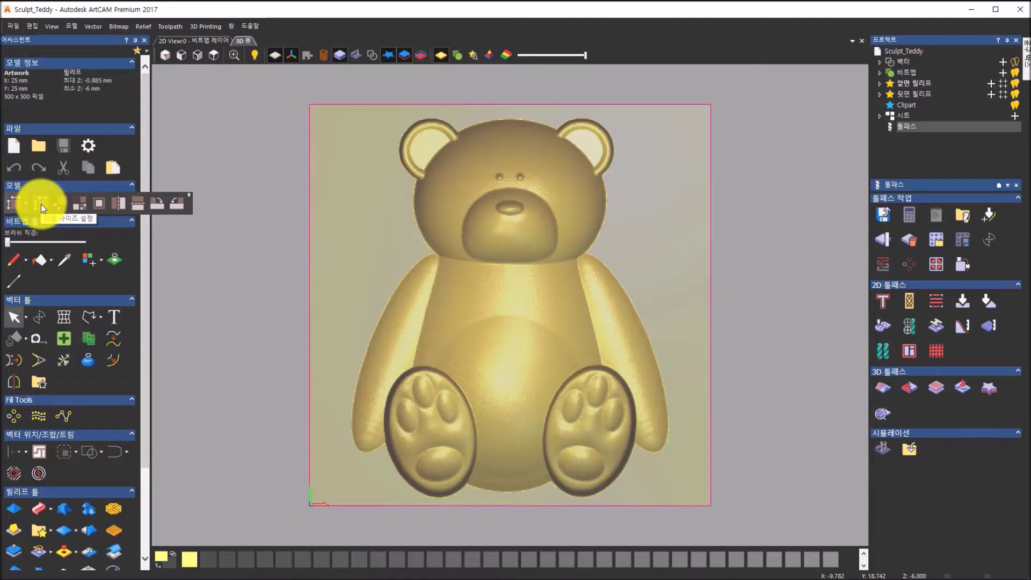
left_click(41, 204)
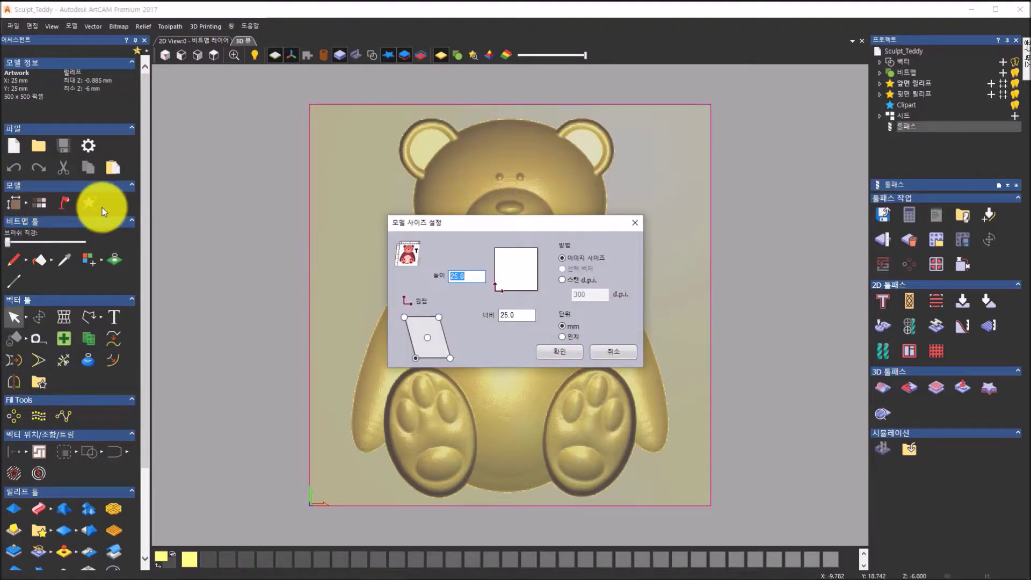
left_click(404, 318)
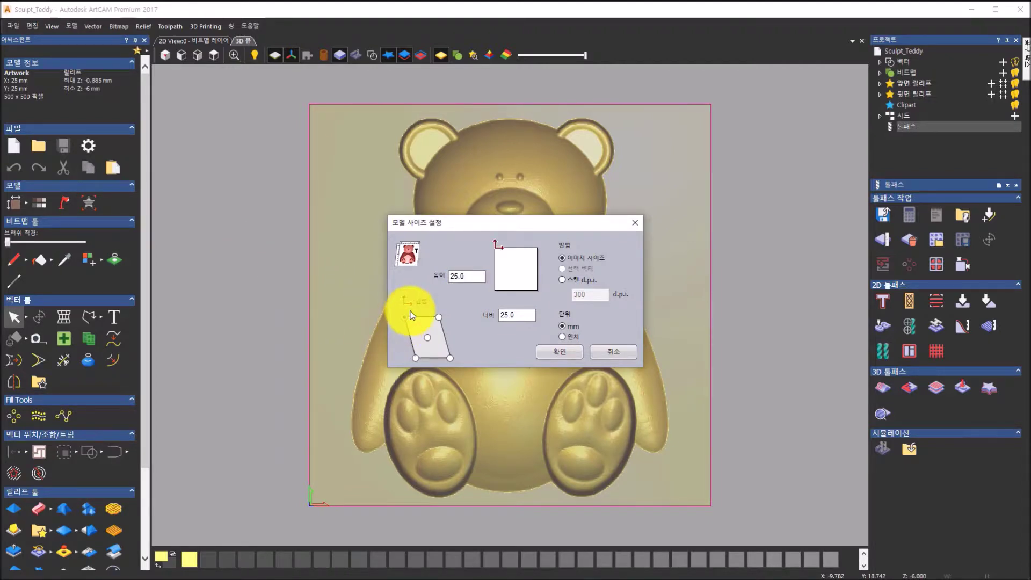
left_click(428, 337)
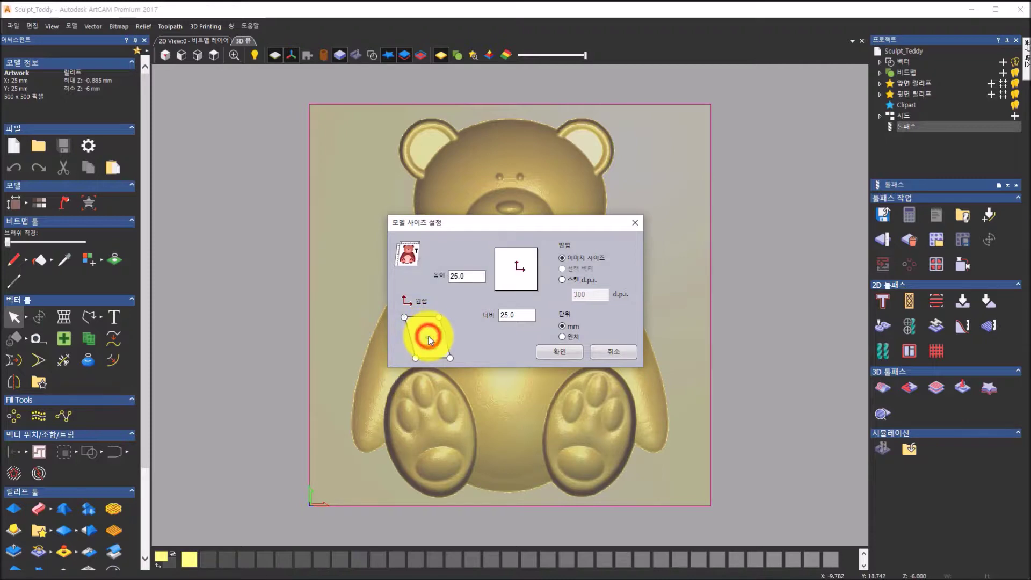
left_click(437, 319)
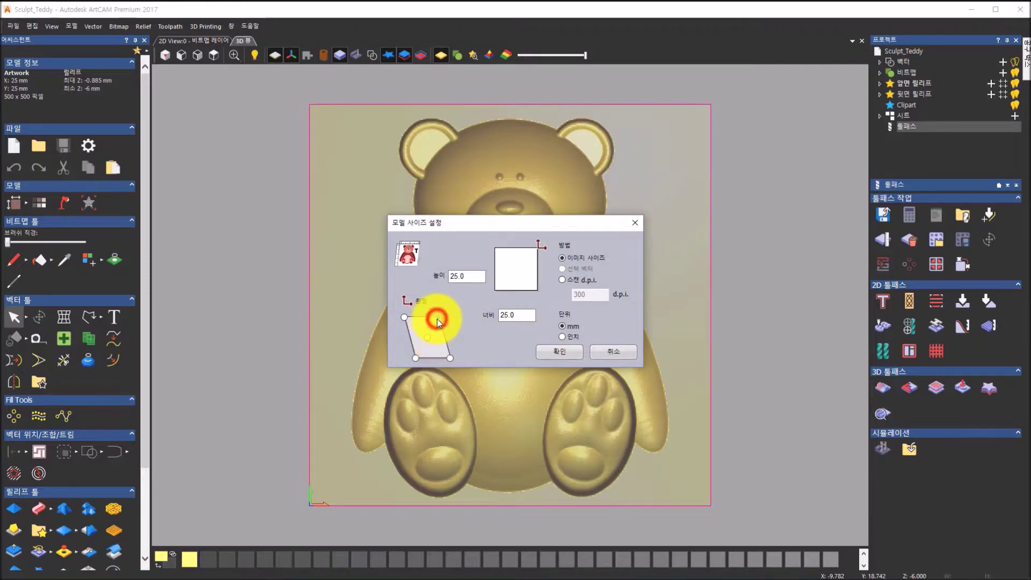
left_click(451, 358)
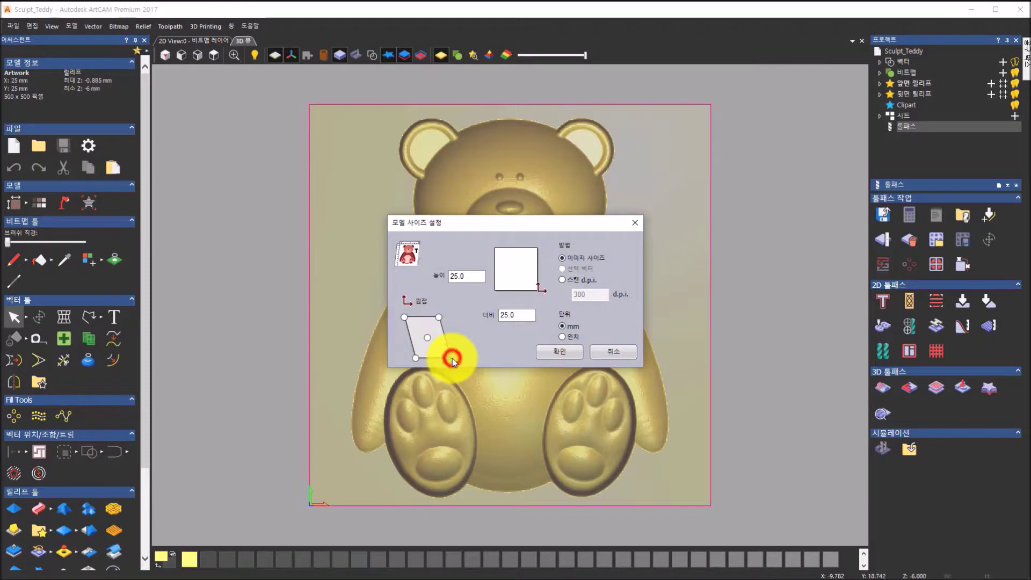
left_click(428, 337)
left_click(416, 358)
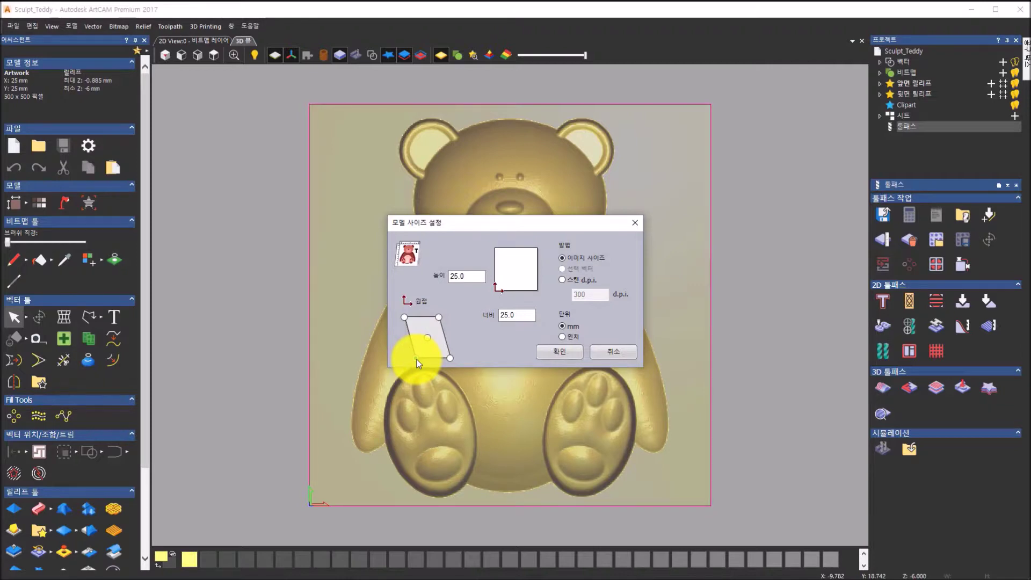
left_click(428, 341)
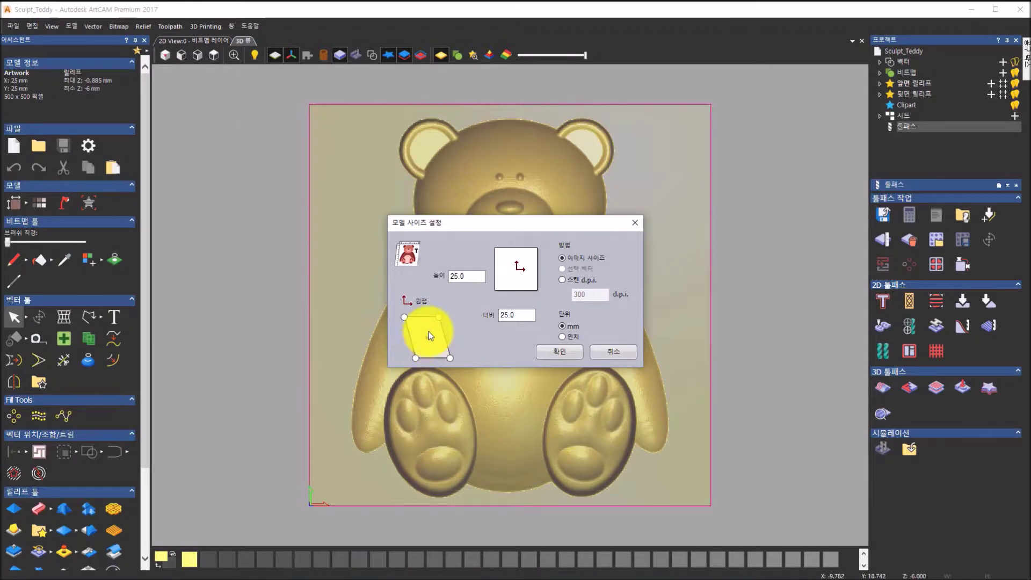
left_click(546, 351)
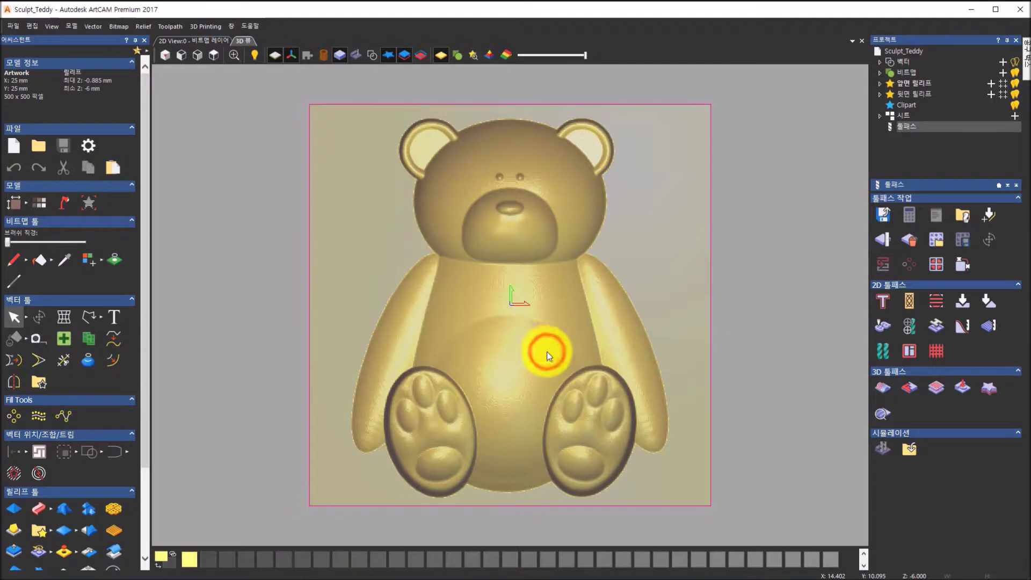
- Examine the centred origin and the relief inside the material block from low, front and angled views
left_click_drag(539, 419, 596, 154)
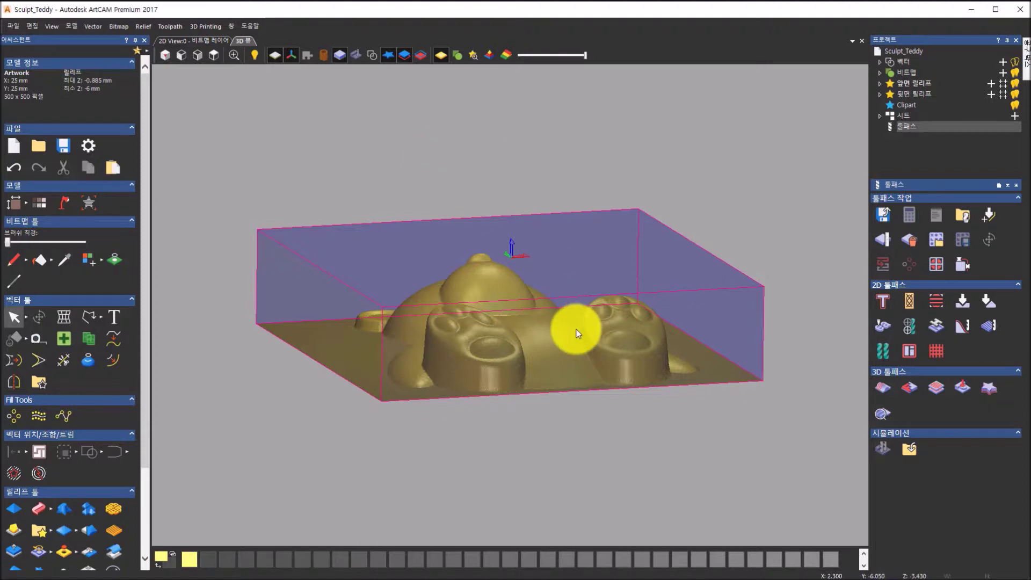
left_click(215, 55)
left_click(198, 55)
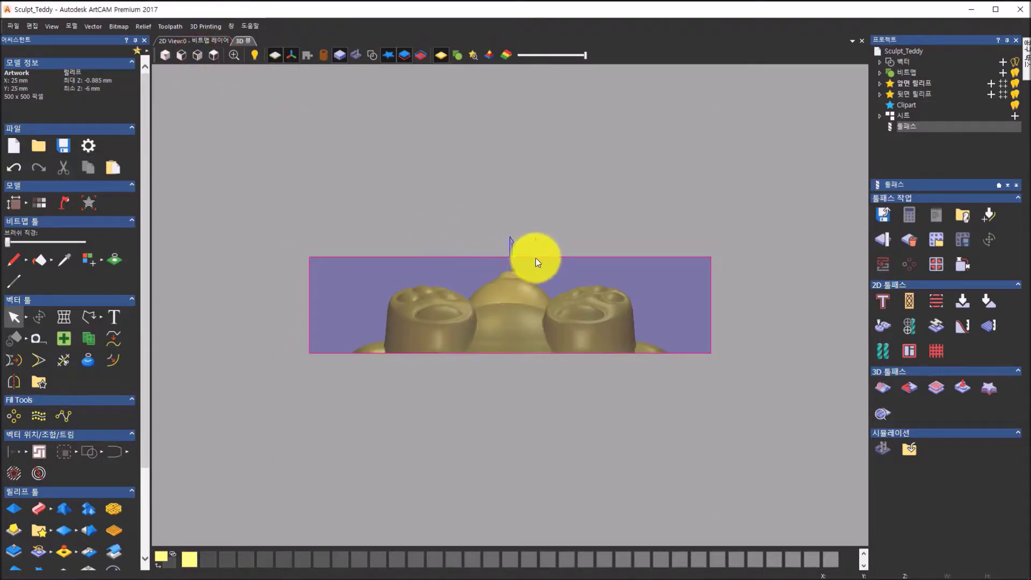
left_click_drag(445, 211, 608, 355)
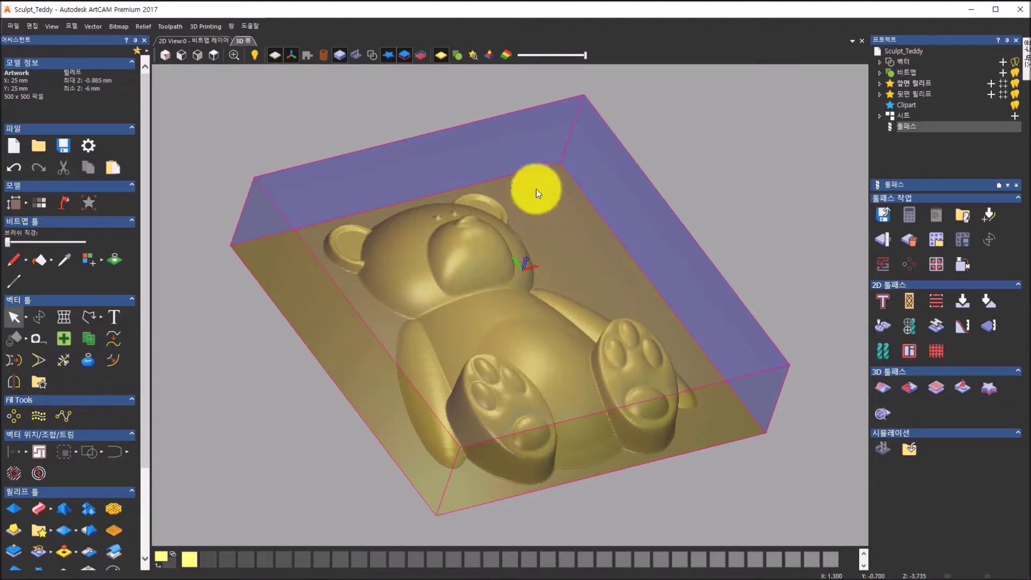
left_click_drag(610, 276, 362, 301)
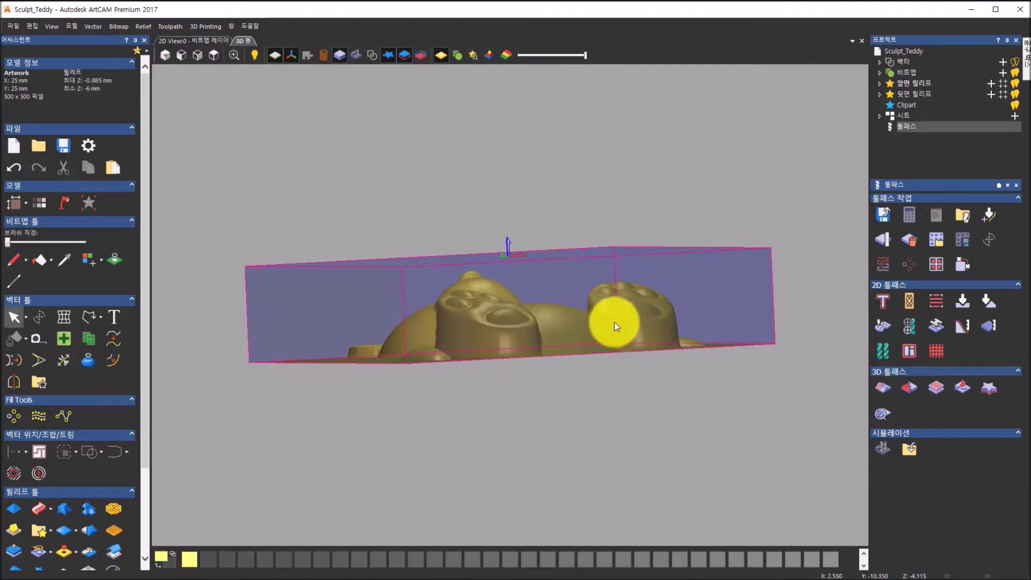
left_click_drag(614, 323, 646, 469)
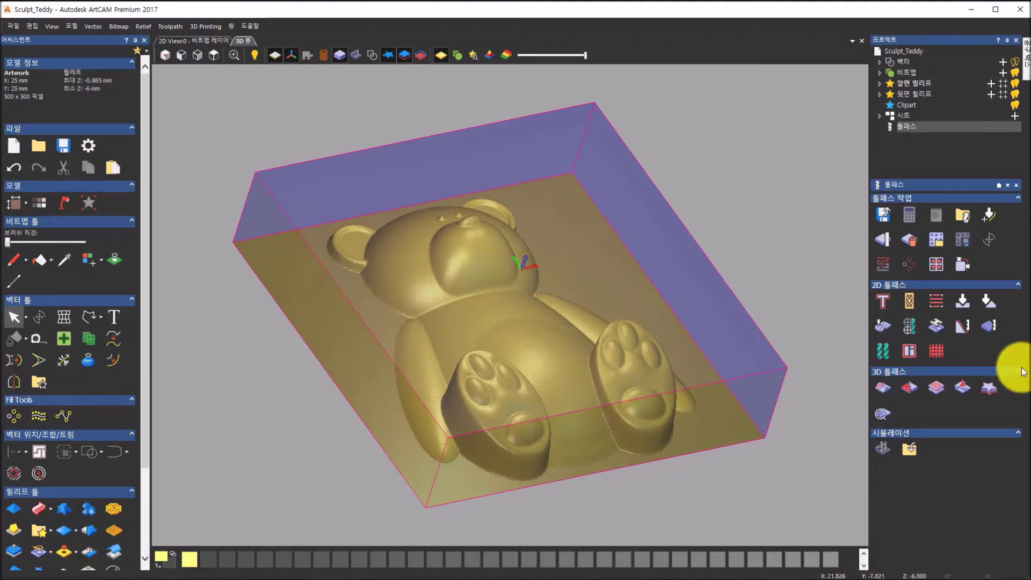
- Start a Z-level roughing toolpath, compare the relief's Z limits with the material block and expand the front relief's layers
left_click(935, 388)
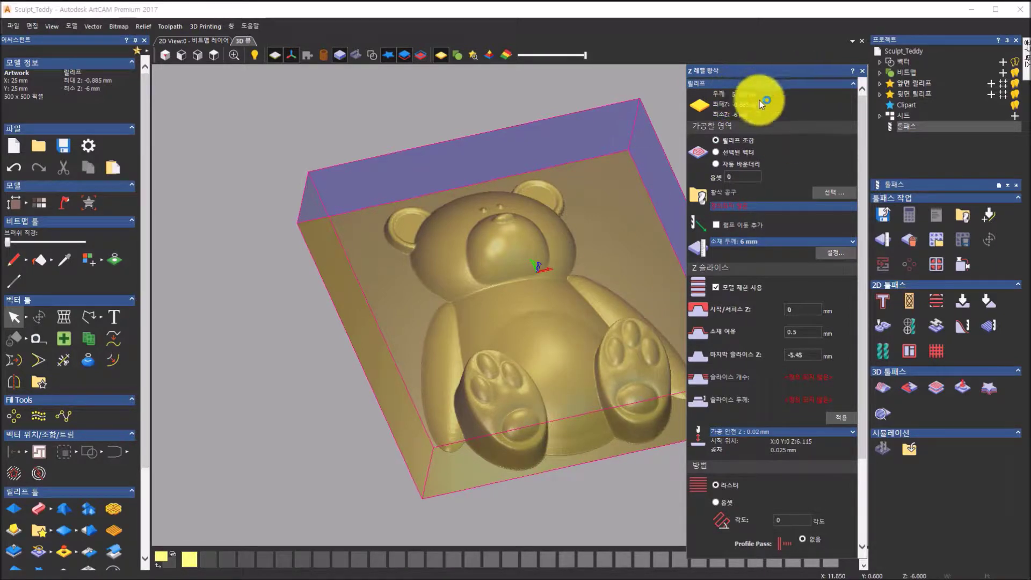
left_click_drag(547, 516, 510, 341)
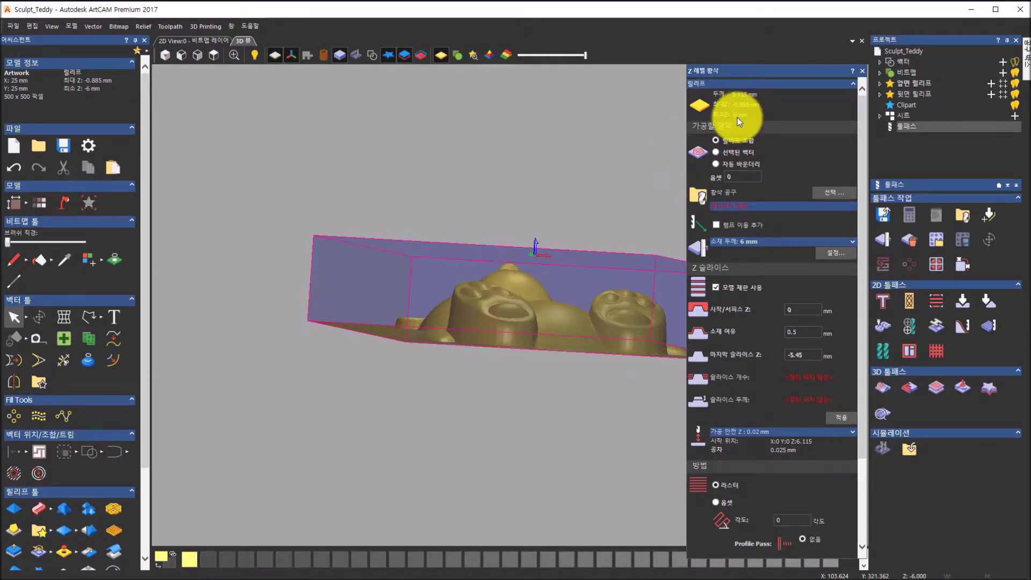
left_click_drag(526, 190, 521, 362)
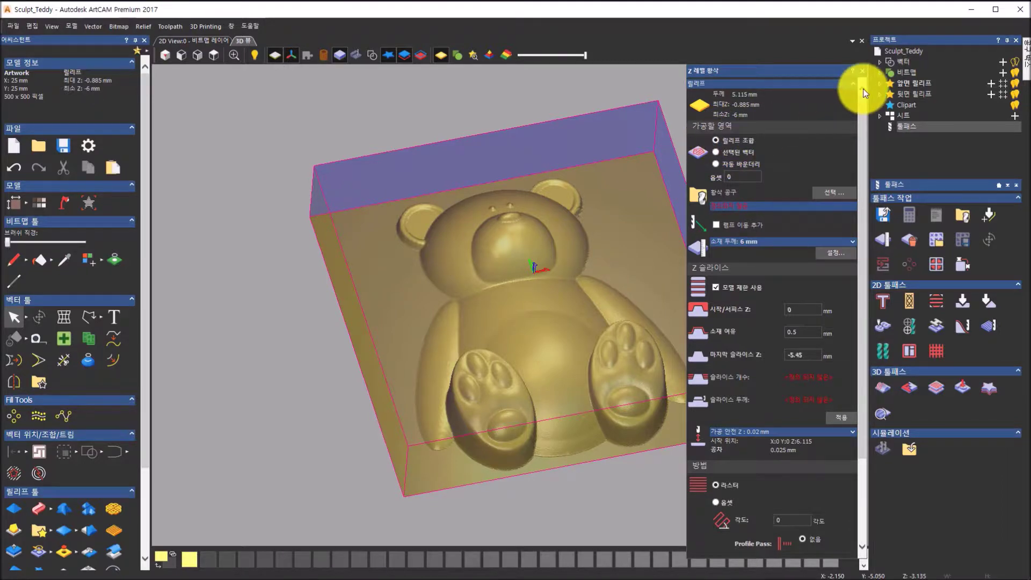
left_click(879, 84)
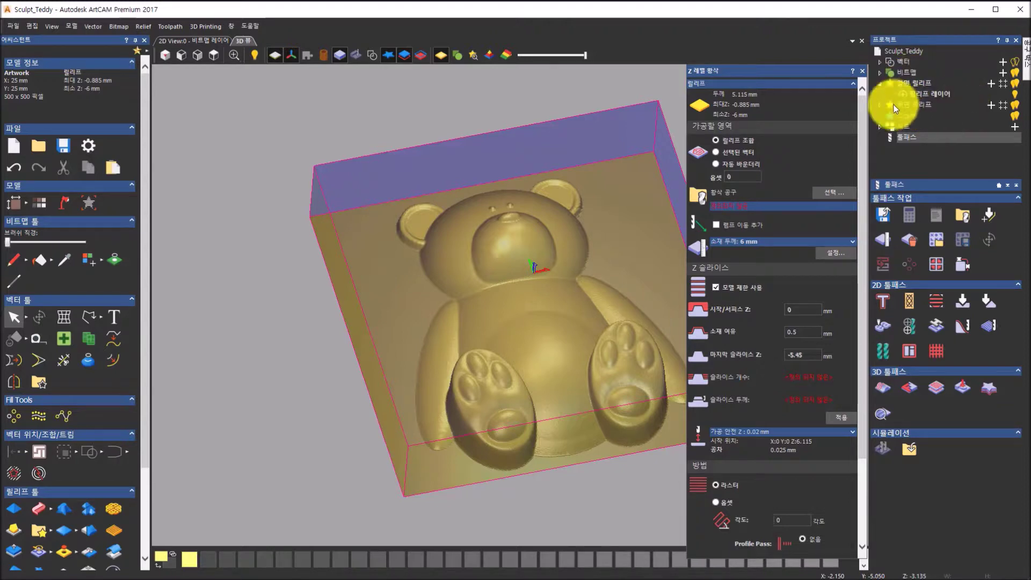
- Try the selected-vector and automatic-boundary machining areas and return to the relief composite option
left_click(717, 153)
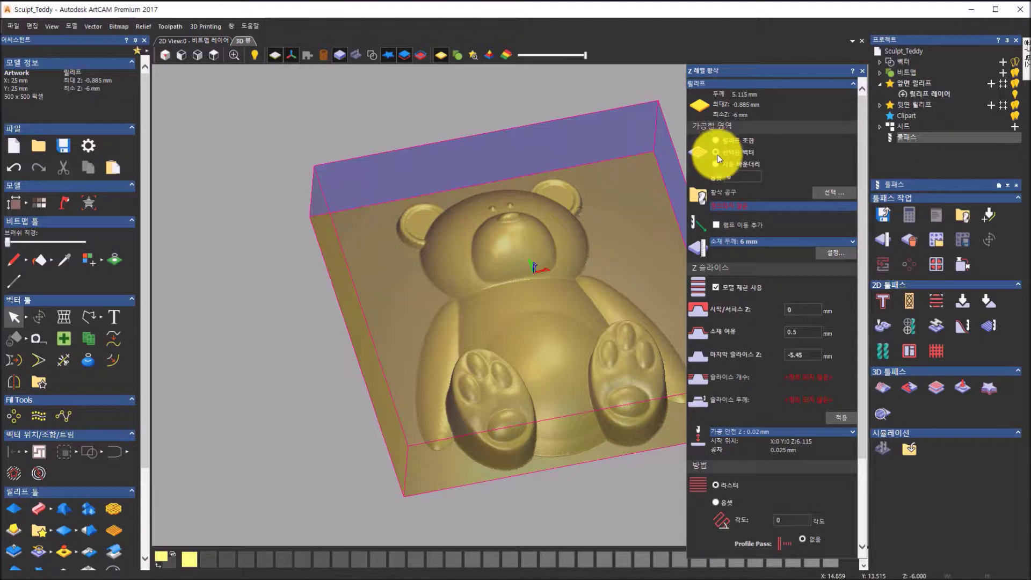
left_click(717, 165)
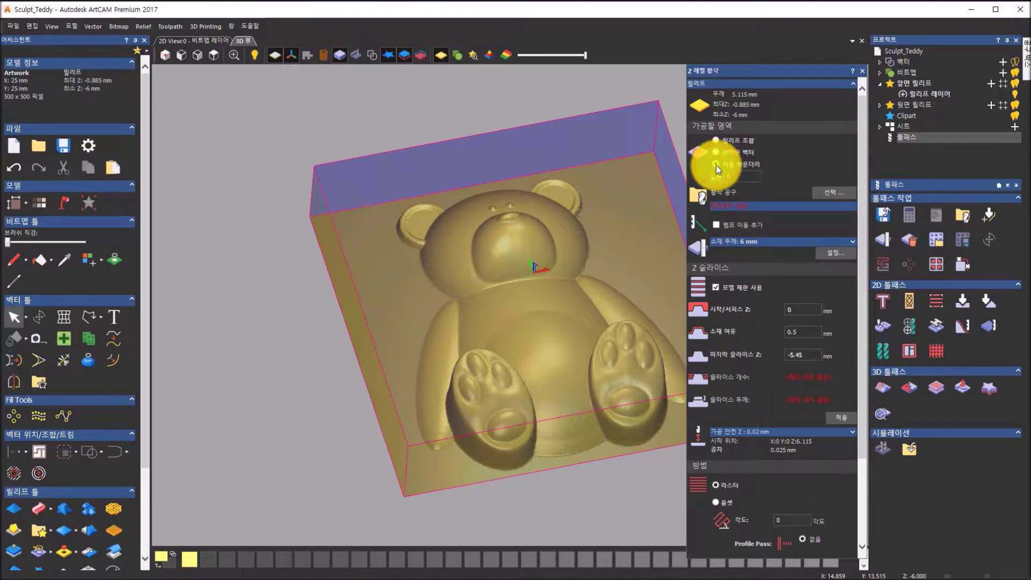
left_click(716, 141)
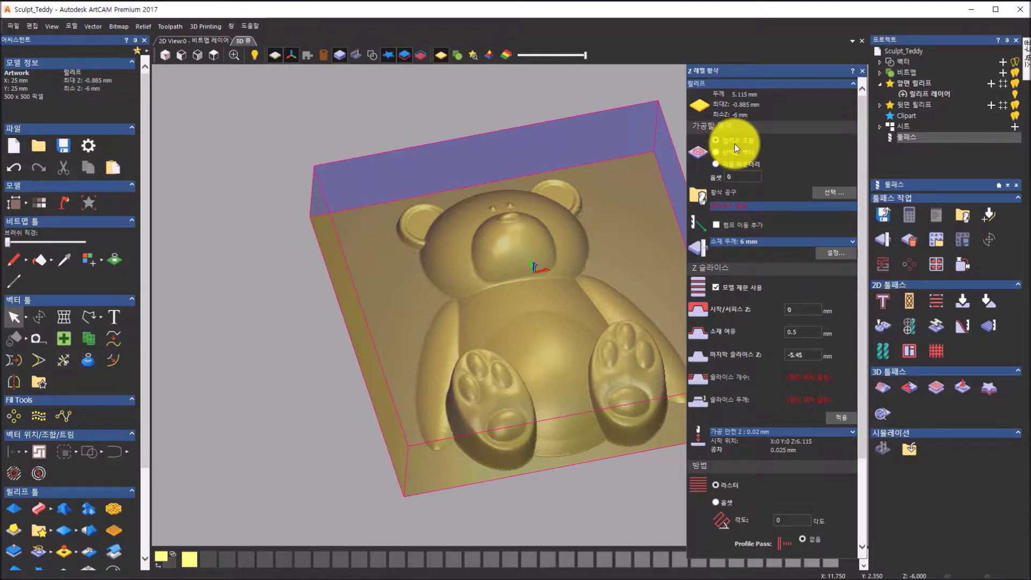
- Compare the steel Roughing and 2D Finishing end mills in the tool database and choose End Mill 6 mm as the roughing tool
scroll(746, 185, "down", 3)
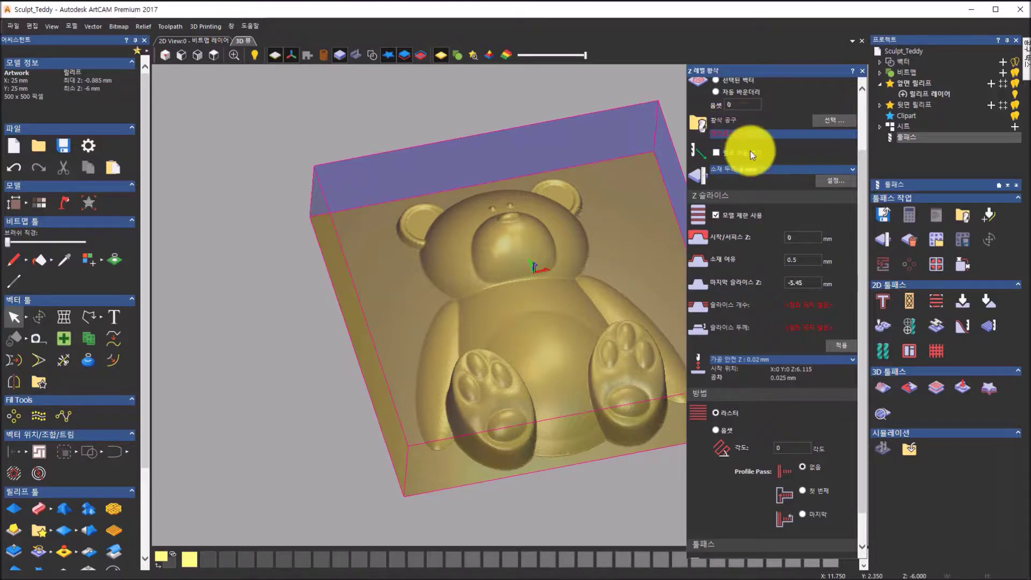
left_click(825, 120)
left_click_drag(542, 186, 424, 107)
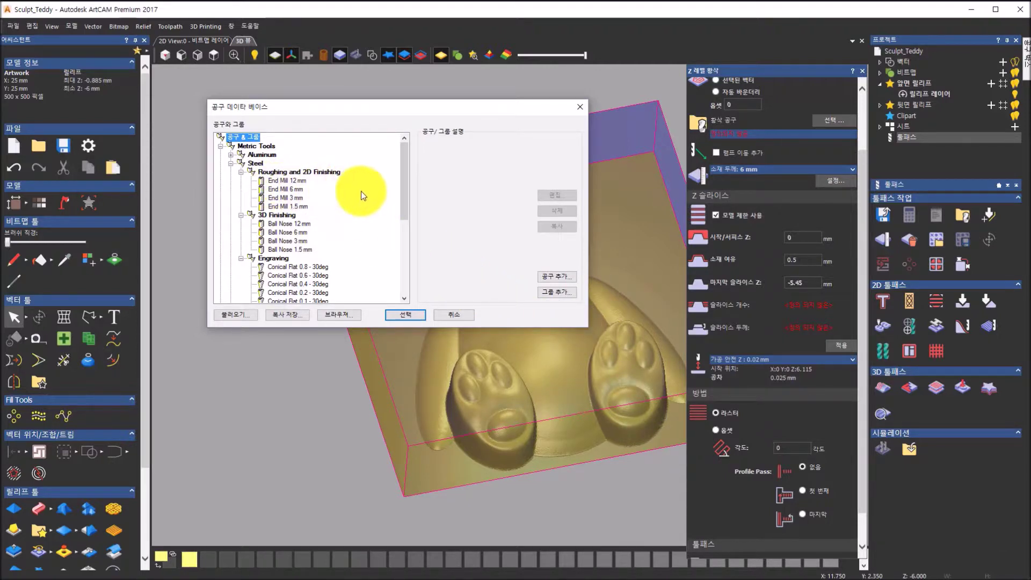
left_click(298, 172)
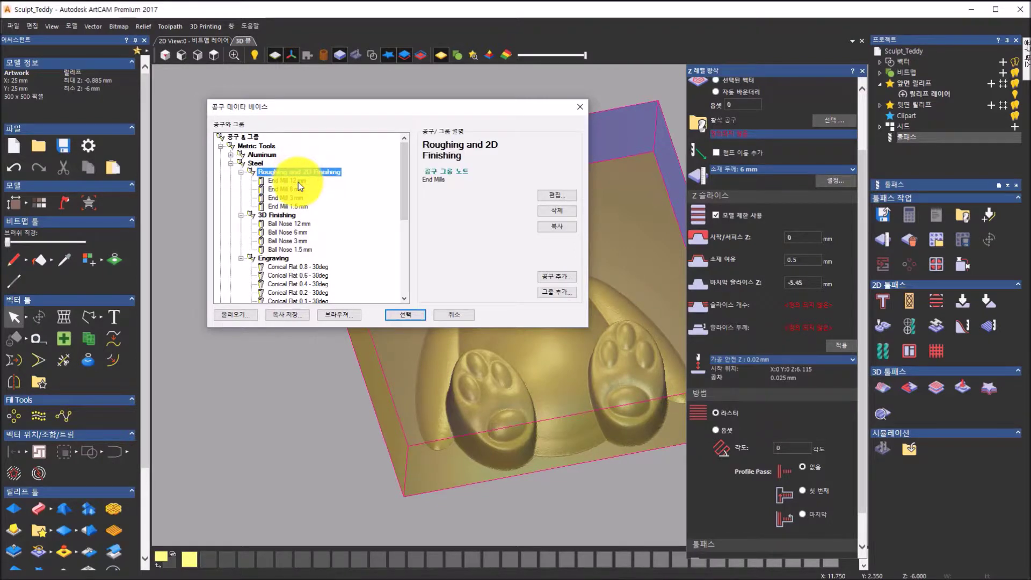
left_click(292, 181)
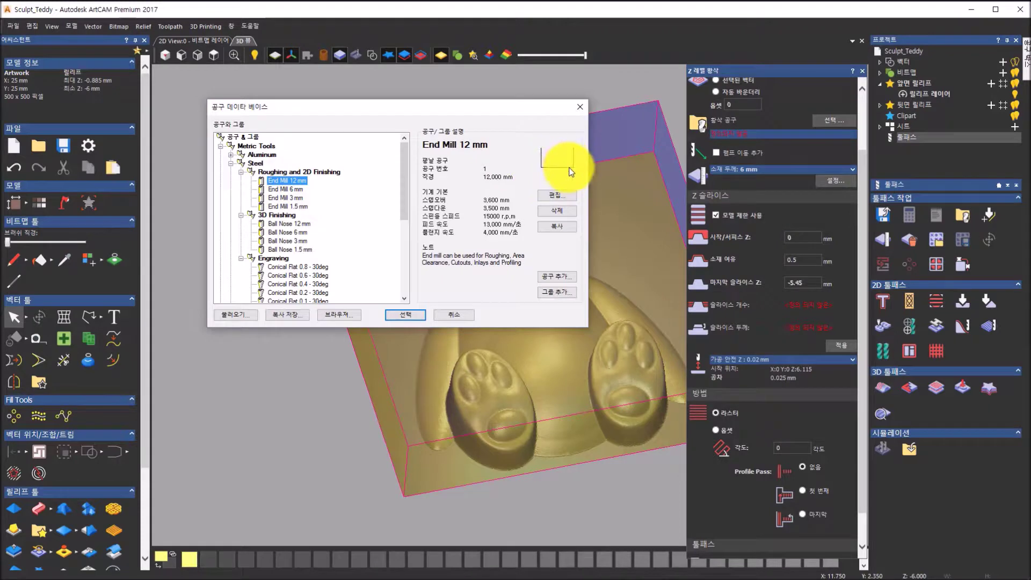
left_click(286, 191)
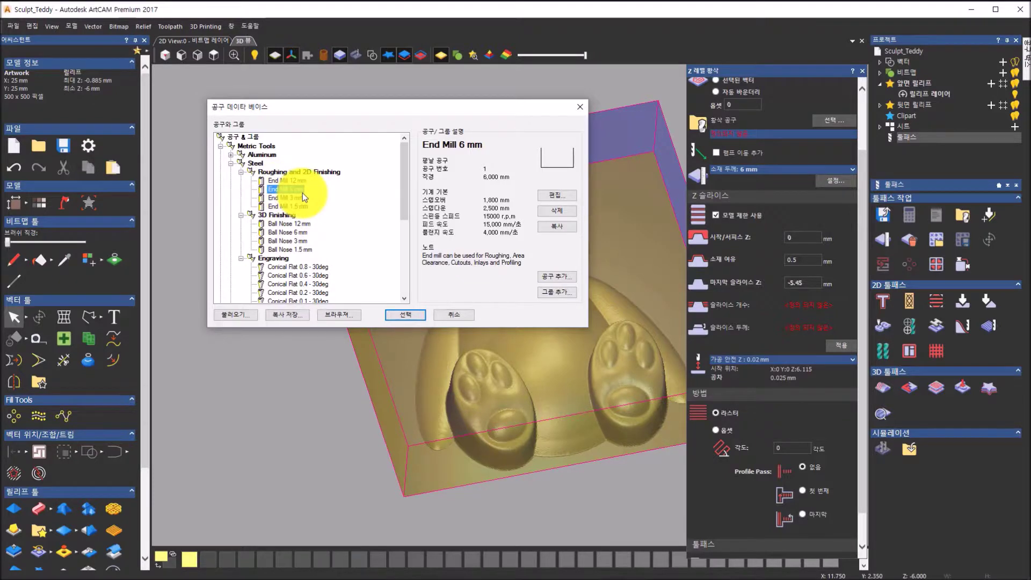
left_click(397, 320)
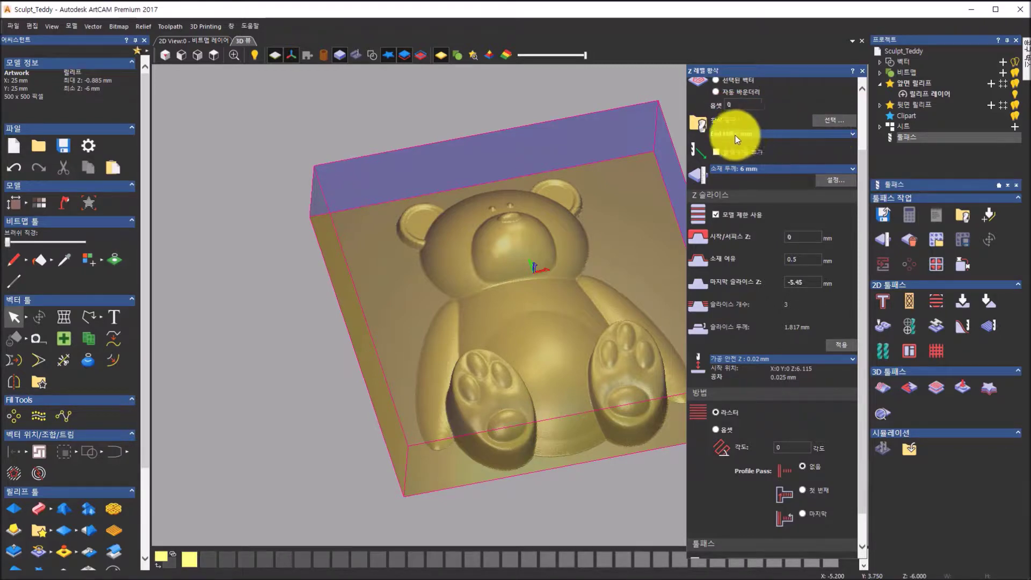
- Review End Mill 6 mm's stepover, stepdown, feed rate, plunge rate, spindle speed and tool number
left_click(852, 135)
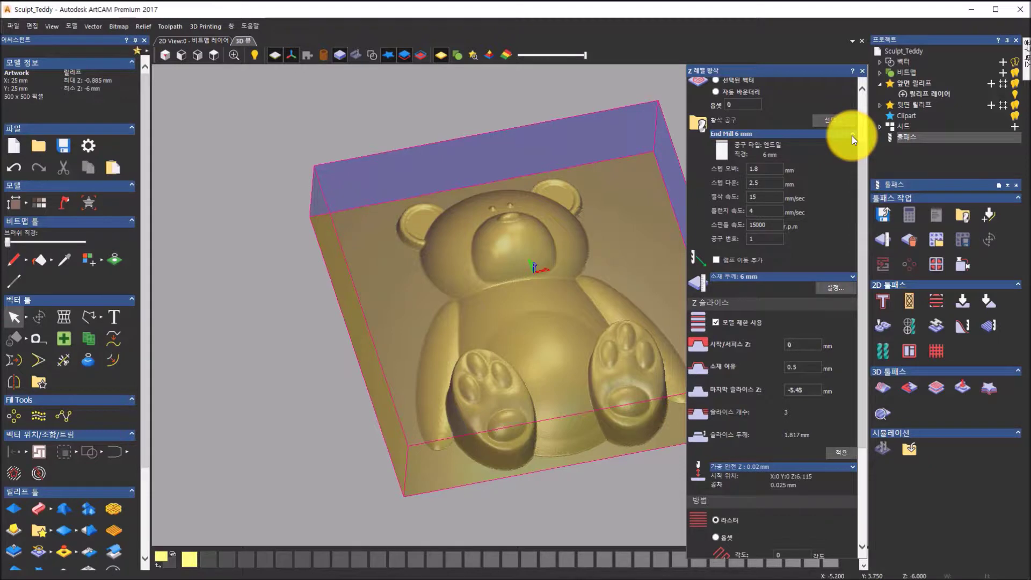
left_click(852, 135)
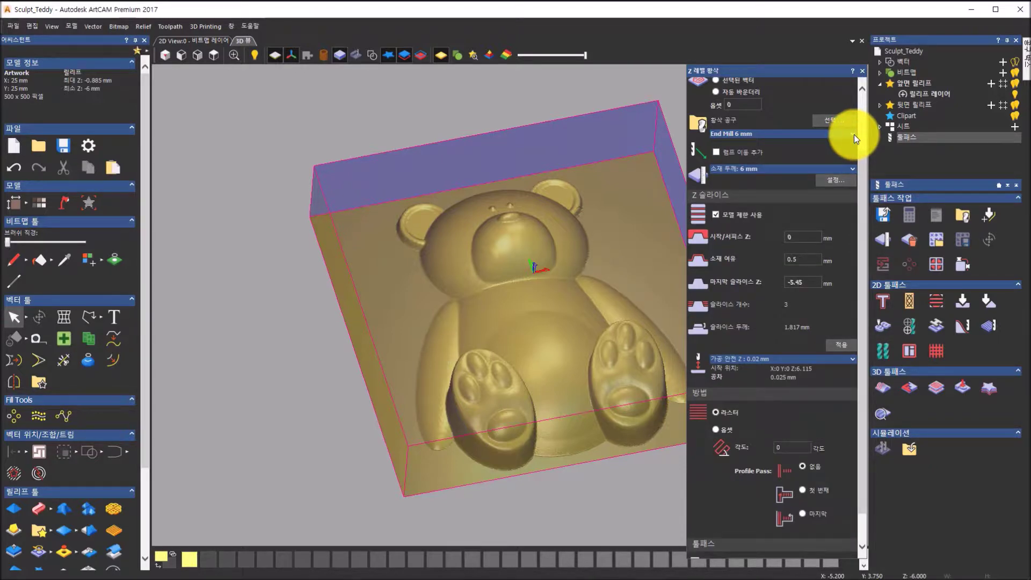
left_click(853, 135)
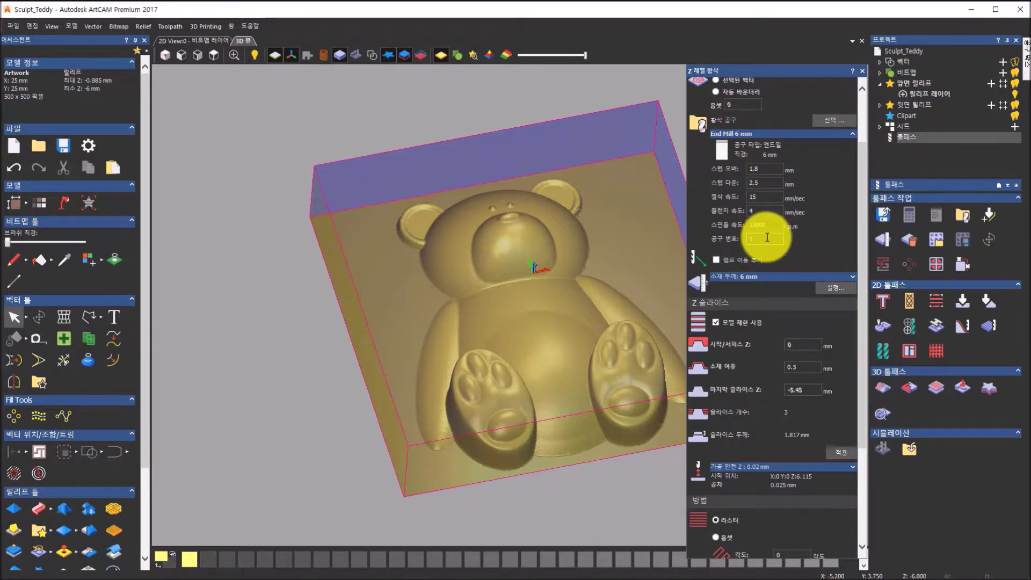
left_click(770, 170)
left_click(769, 183)
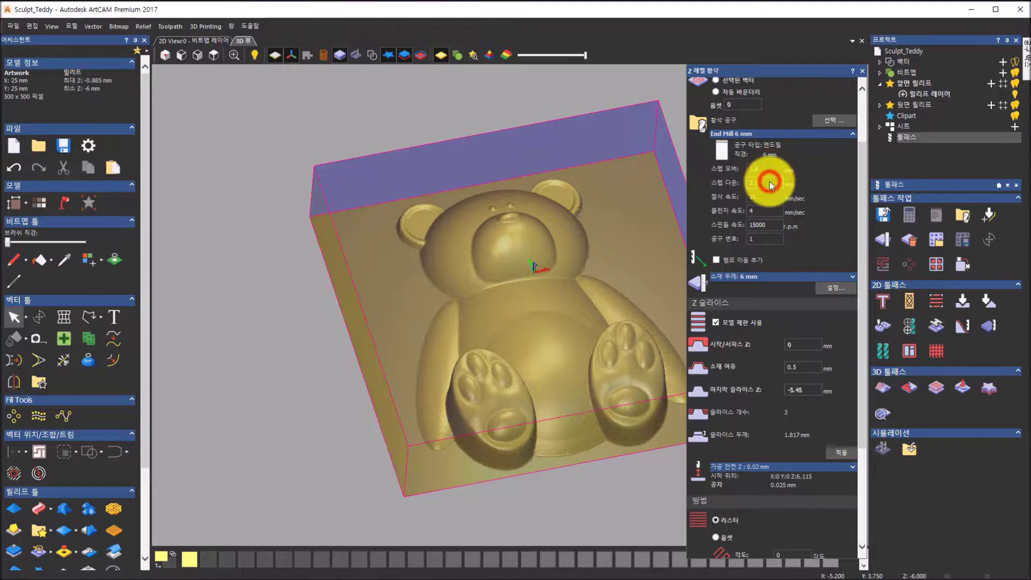
left_click(760, 212)
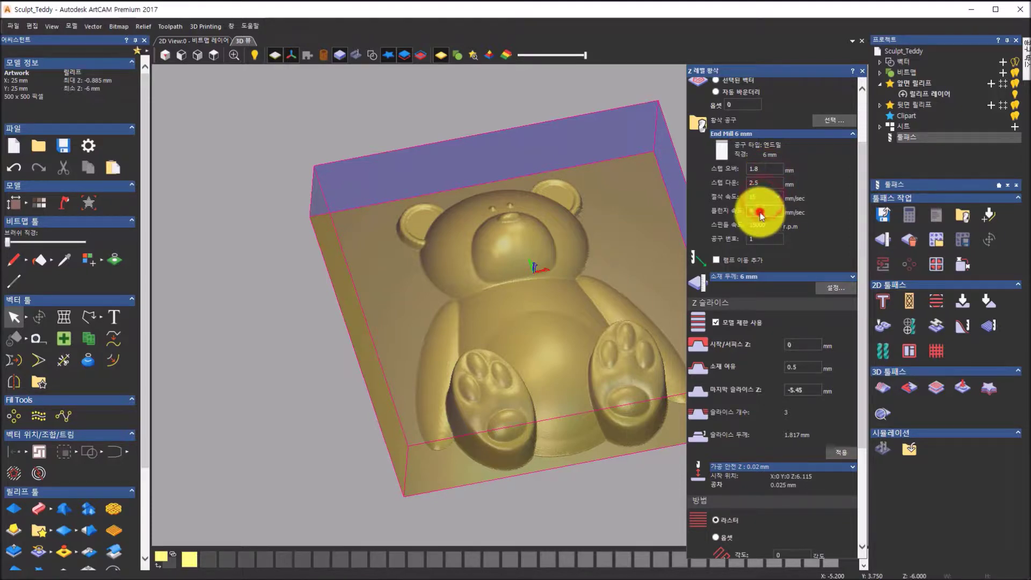
left_click(765, 226)
left_click(765, 237)
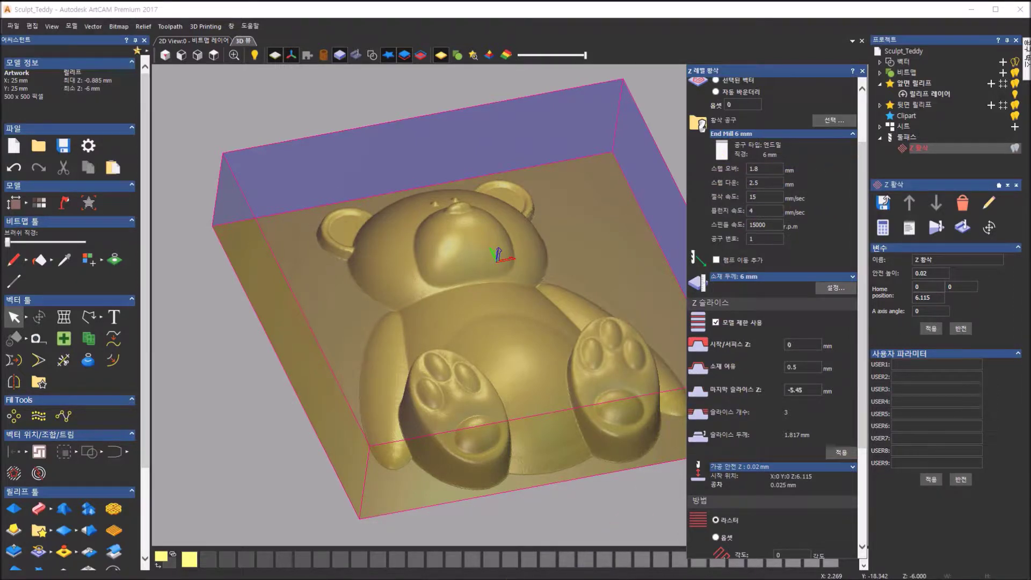
- Switch to Photos and view the slide illustrating stepover and stepdown on the roughing toolpath
left_click(506, 579)
left_click(574, 569)
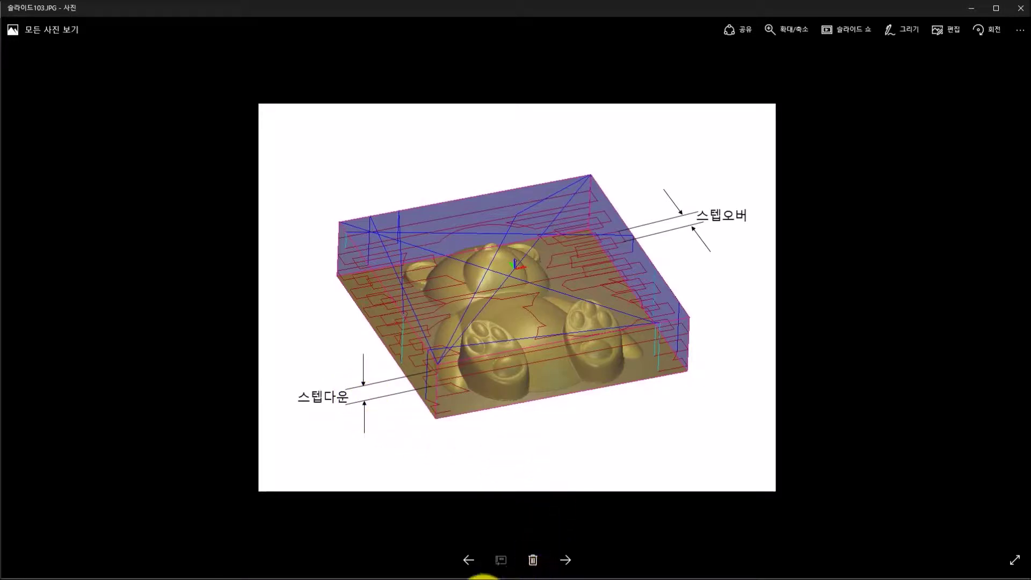
- Switch back to ArtCAM and examine End Mill 6 mm's stepover, stepdown, feed, plunge, spindle and tool-number settings against the relief's side profile
left_click(501, 578)
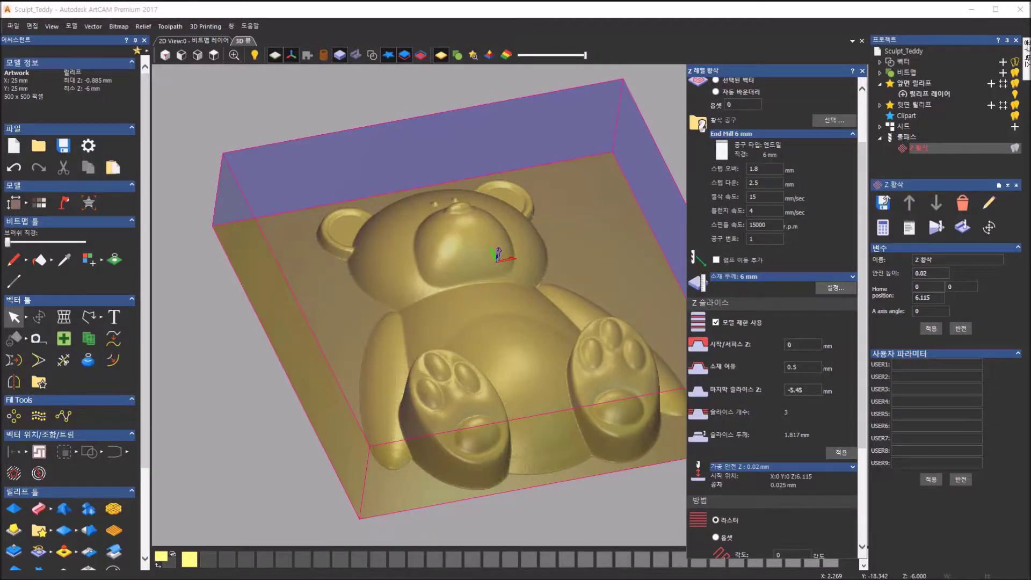
left_click(780, 163)
left_click(773, 183)
left_click(758, 198)
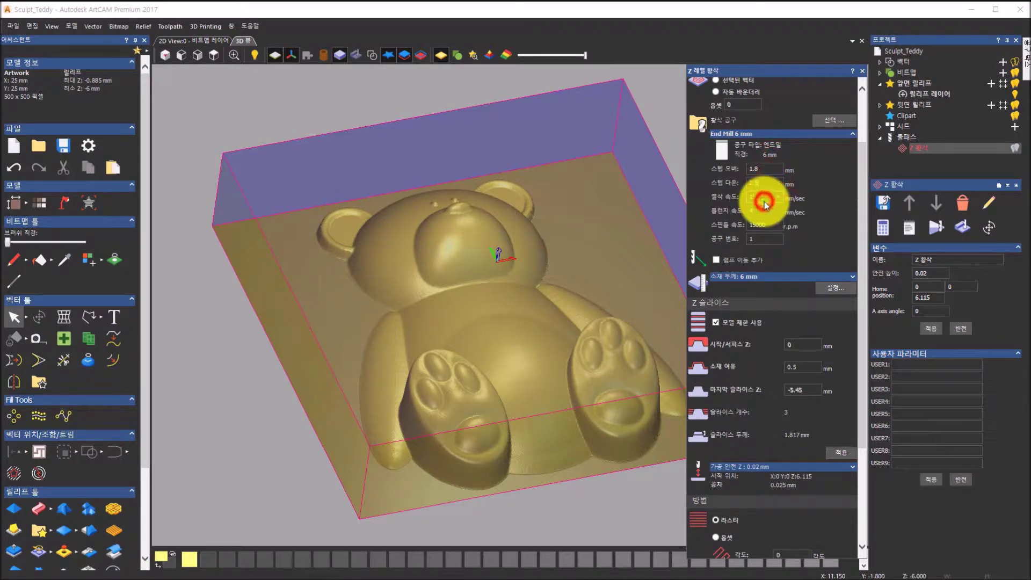
left_click(747, 210)
left_click_drag(441, 415, 454, 295)
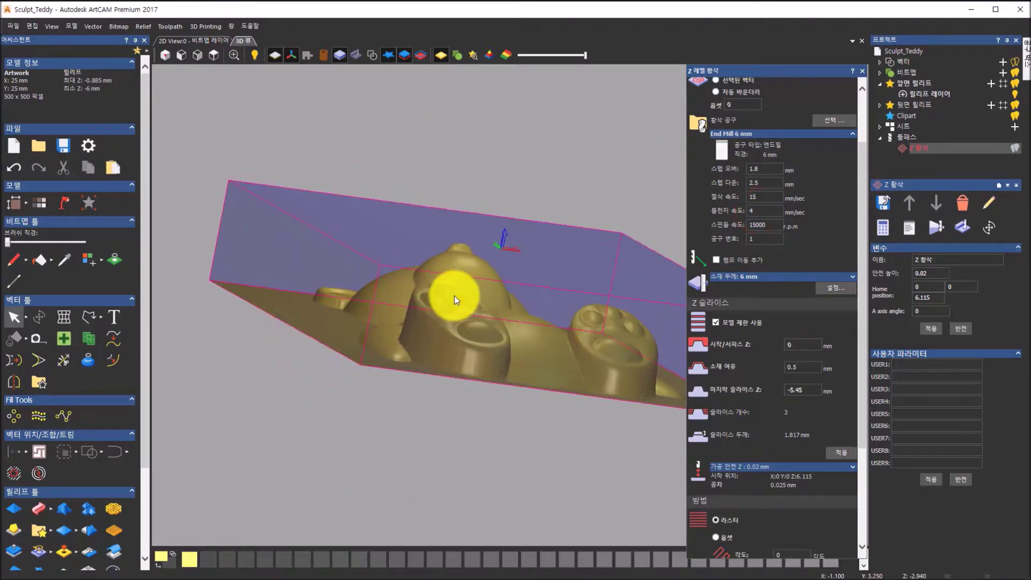
left_click_drag(509, 214, 395, 106)
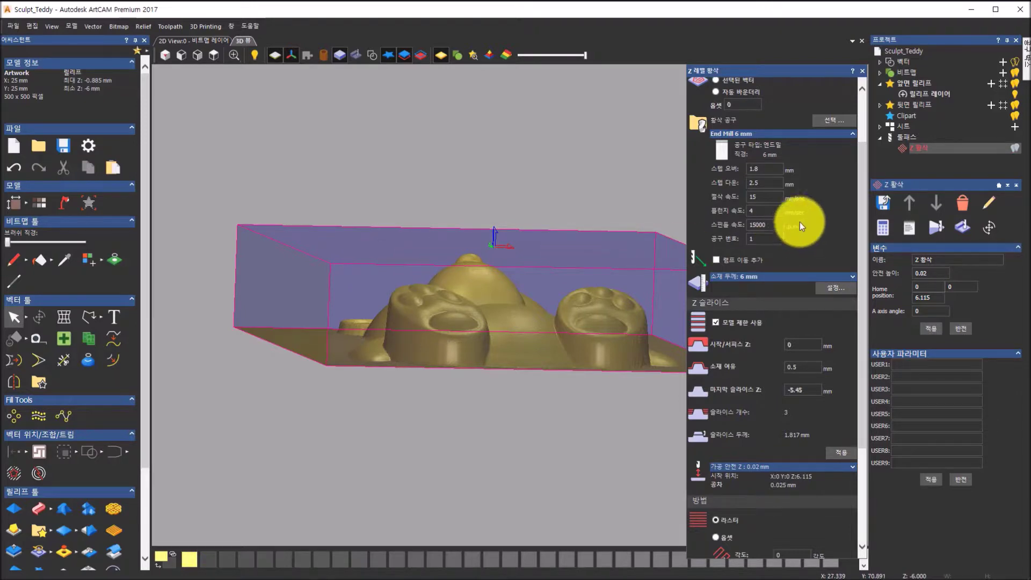
left_click(779, 198)
left_click(773, 214)
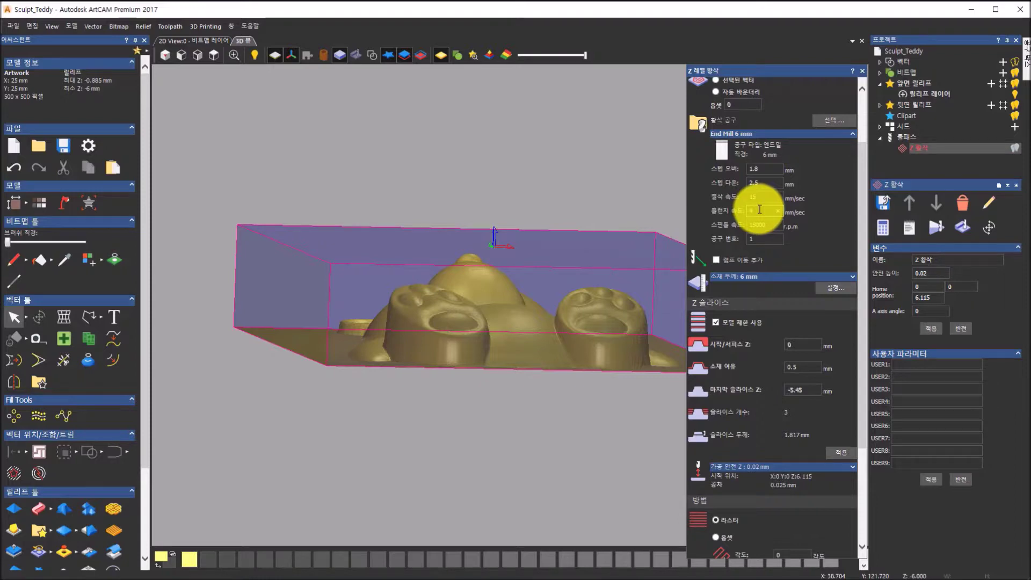
left_click(768, 227)
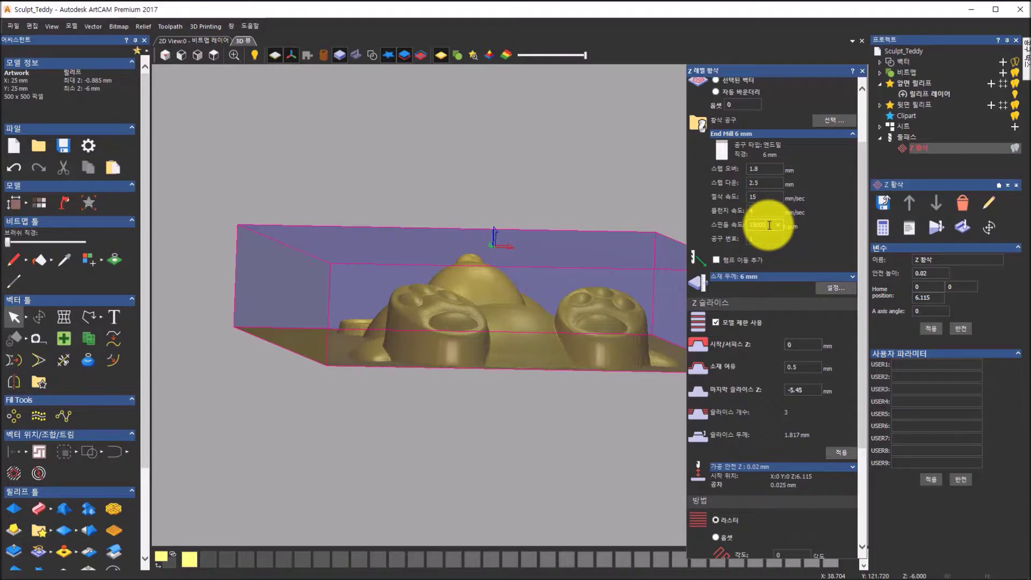
left_click(766, 239)
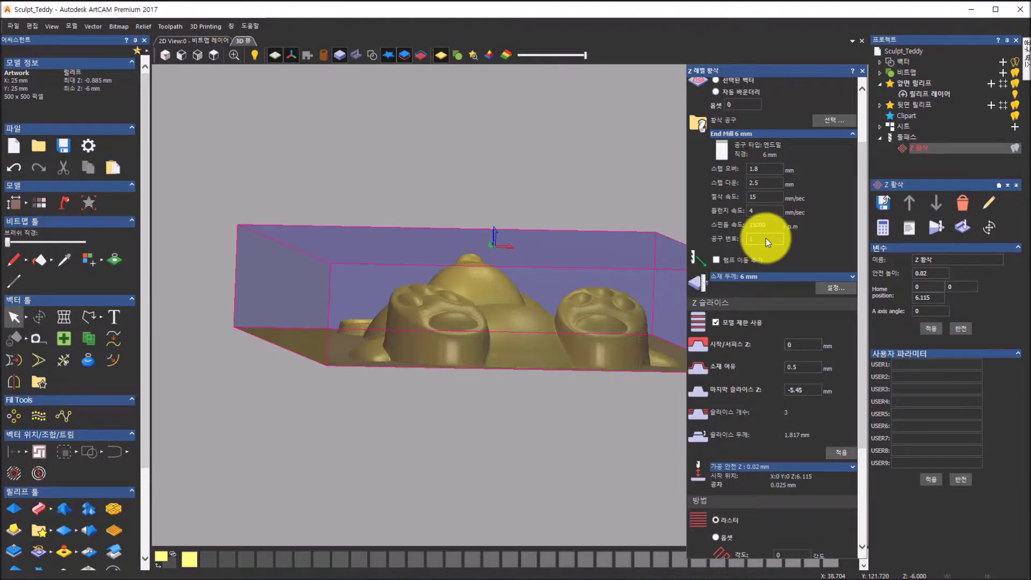
- Try the add-ramp-moves option for the Z-level roughing toolpath, examining its ramp angle, length and zigzag start height settings
left_click(716, 260)
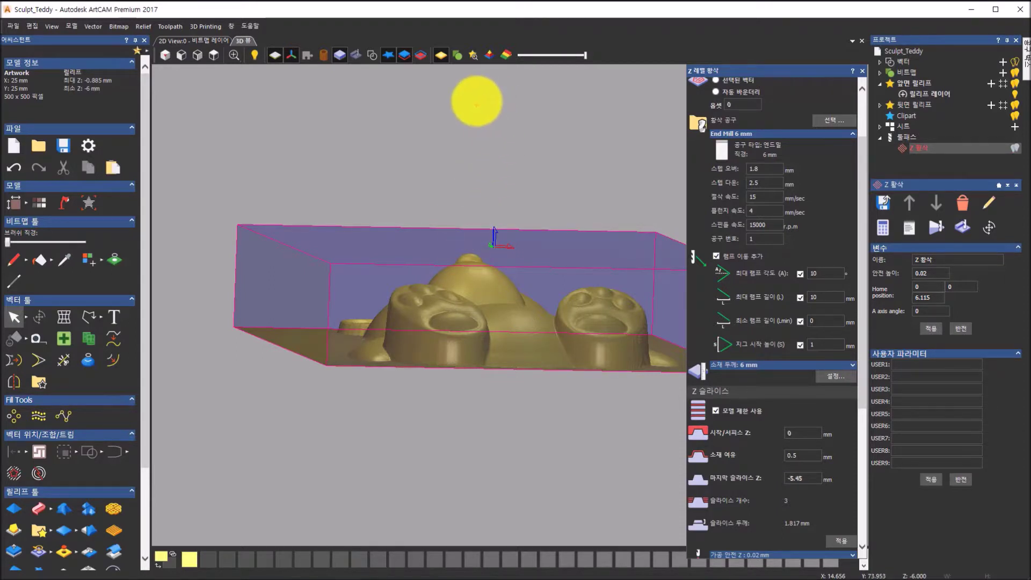
mouse_move(453, 101)
left_mouse_down()
mouse_move(452, 234)
mouse_move(465, 210)
left_mouse_up()
mouse_move(558, 130)
left_mouse_down()
mouse_move(521, 163)
mouse_move(539, 196)
mouse_move(598, 175)
mouse_move(529, 180)
mouse_move(528, 208)
mouse_move(603, 221)
mouse_move(552, 211)
mouse_move(565, 263)
mouse_move(600, 243)
mouse_move(525, 265)
mouse_move(585, 287)
mouse_move(568, 269)
mouse_move(541, 299)
mouse_move(567, 310)
left_mouse_up()
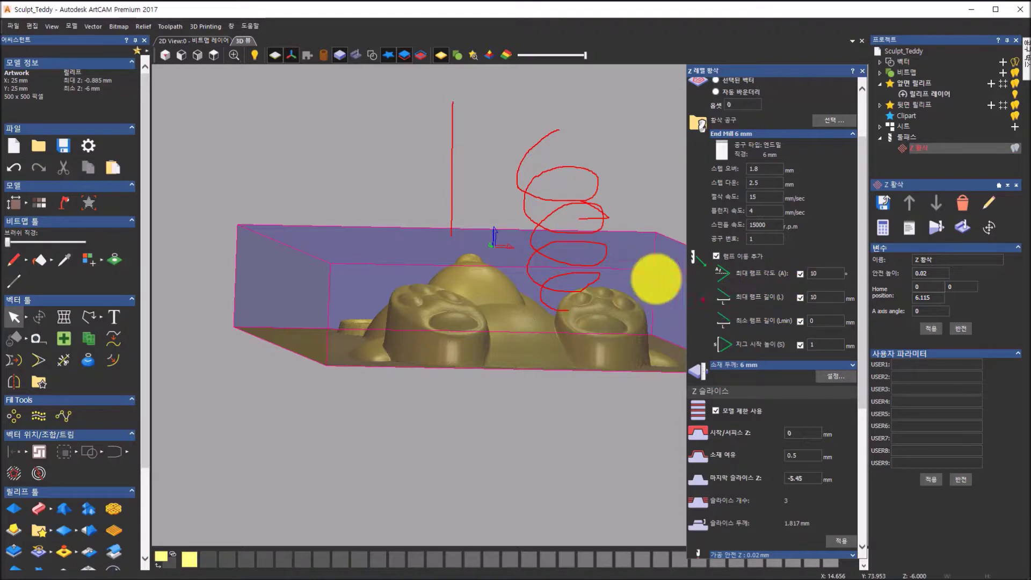
left_click(569, 220)
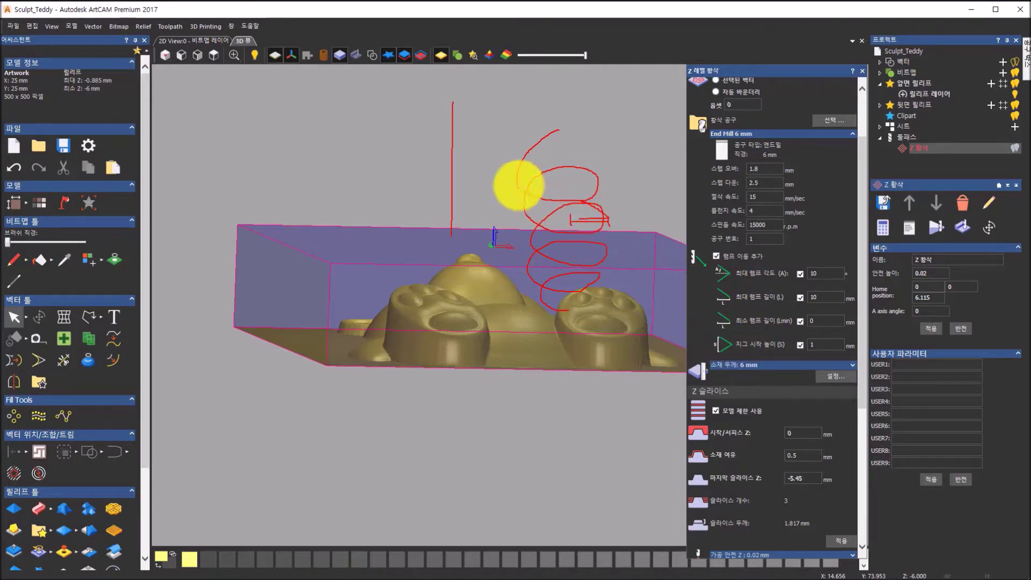
left_click(487, 162)
mouse_move(513, 164)
left_mouse_down()
mouse_move(520, 250)
mouse_move(539, 255)
left_mouse_up()
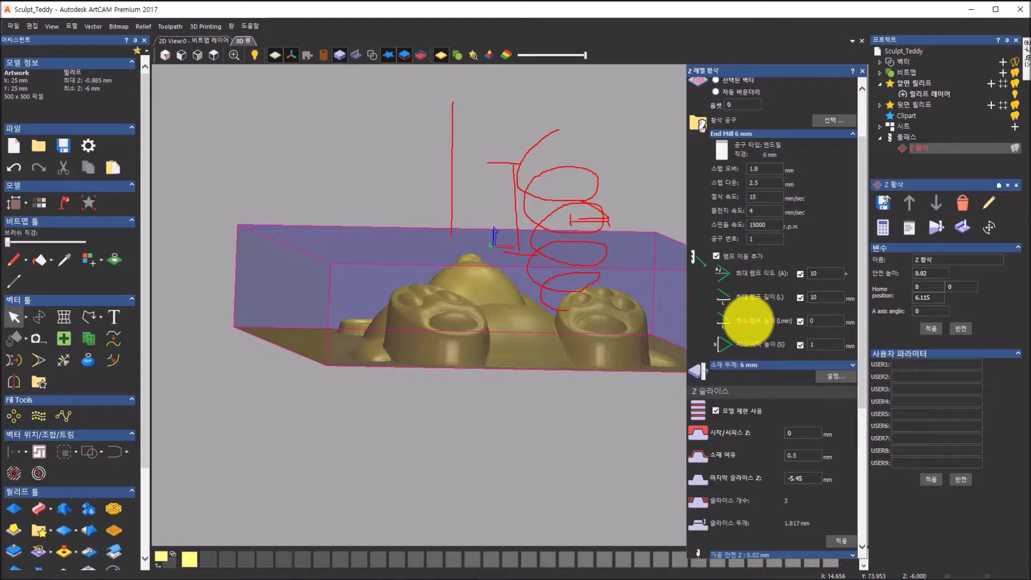
key("e")
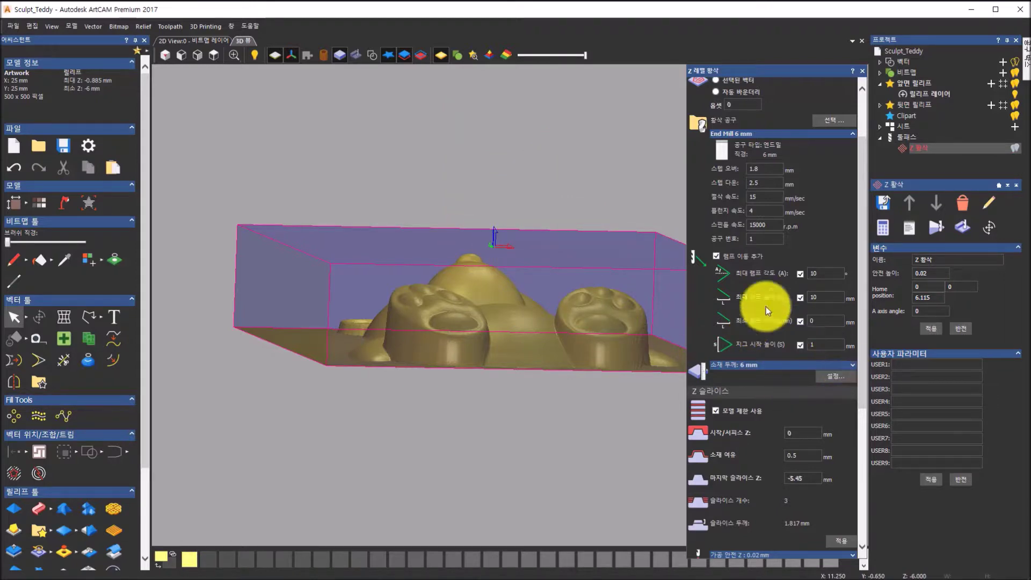
left_click(730, 257)
left_click(718, 254)
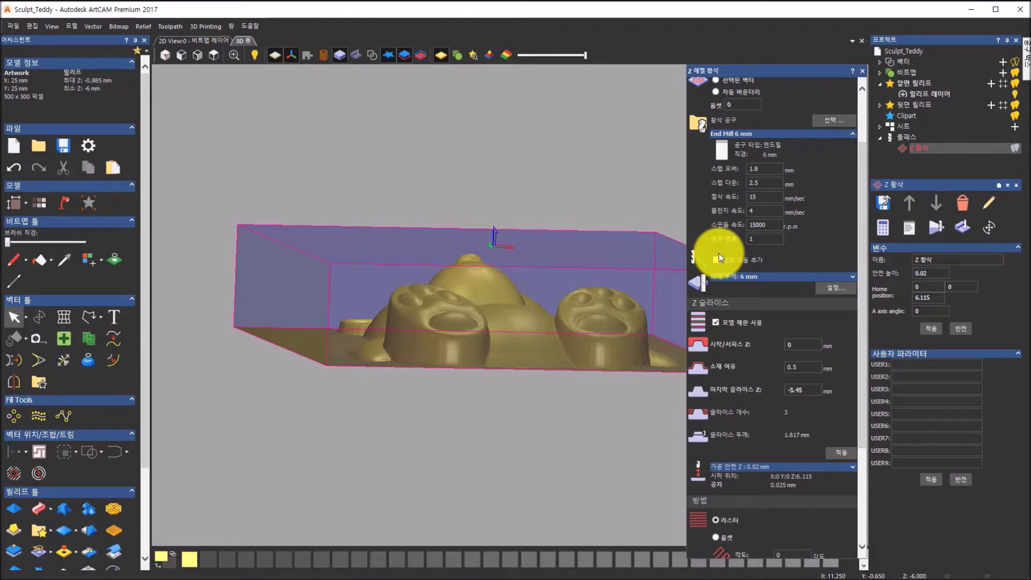
- Review the roughing toolpath's material setup and accept the 6.0 mm thickness with the Z origin at the block top
left_click(767, 278)
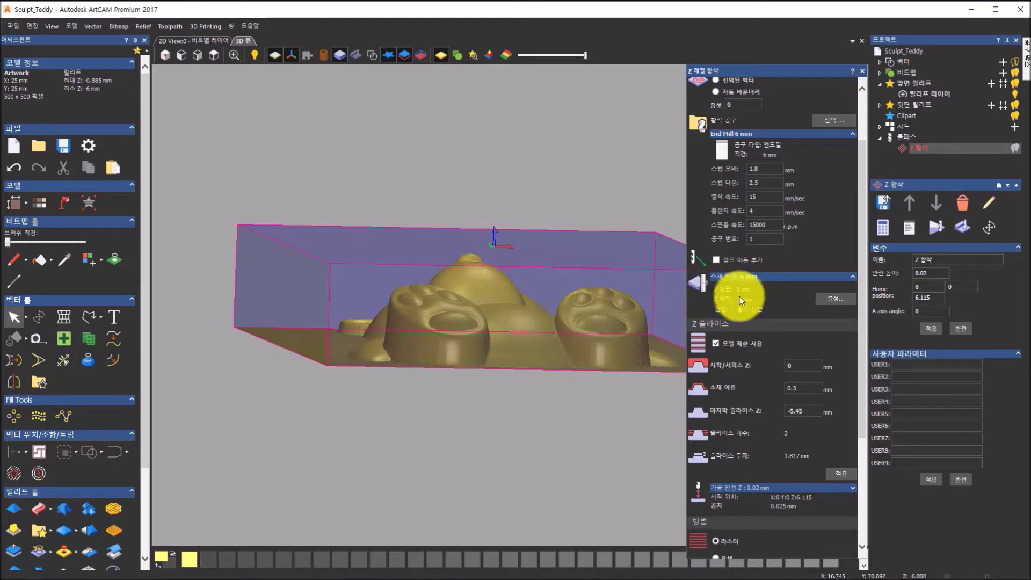
left_click(843, 301)
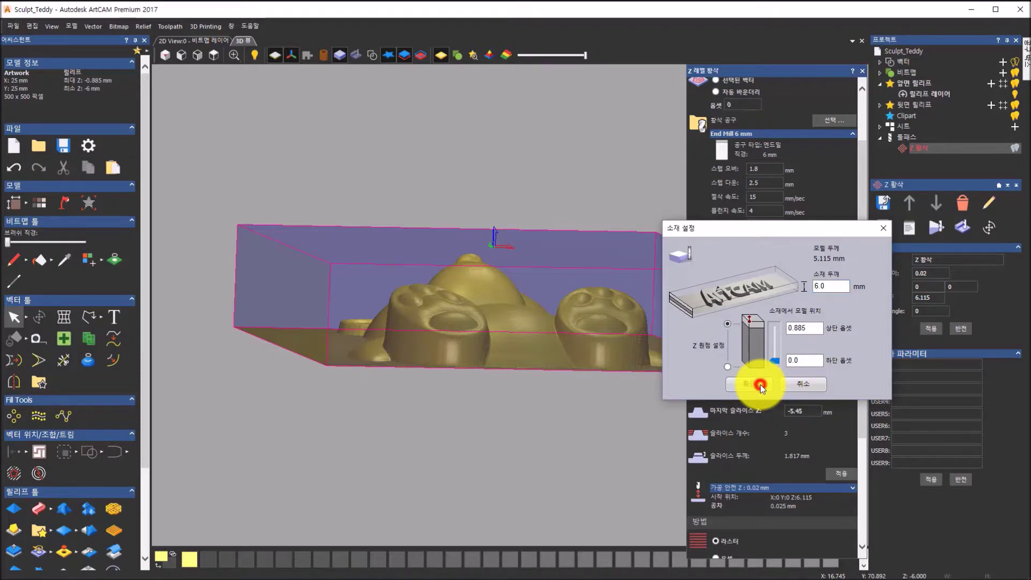
left_click(760, 384)
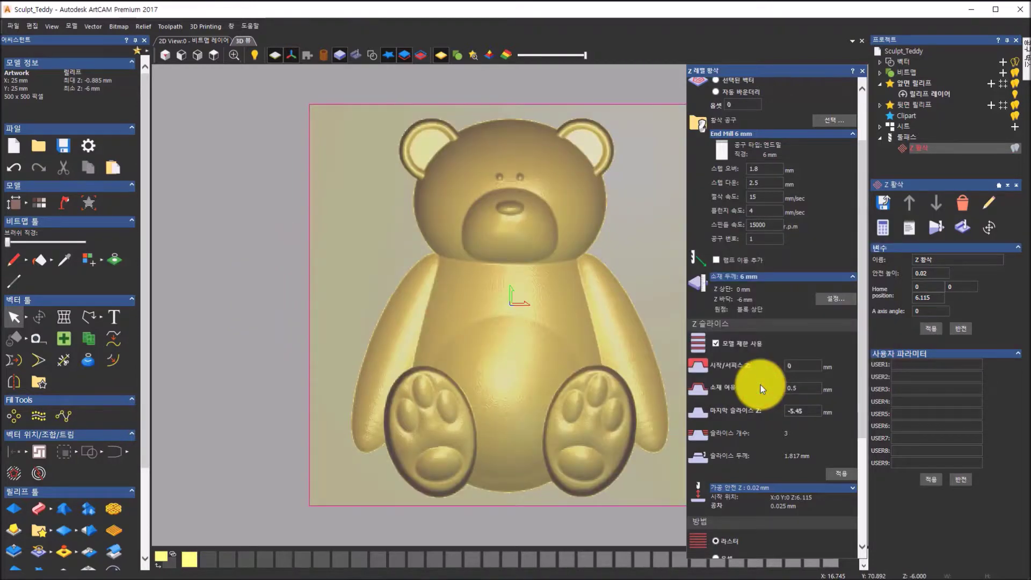
- Examine the Z slice settings, comparing stock allowance, last slice Z and slice thickness with the tool stepdown and the relief's side profile
scroll(760, 384, "down", 3)
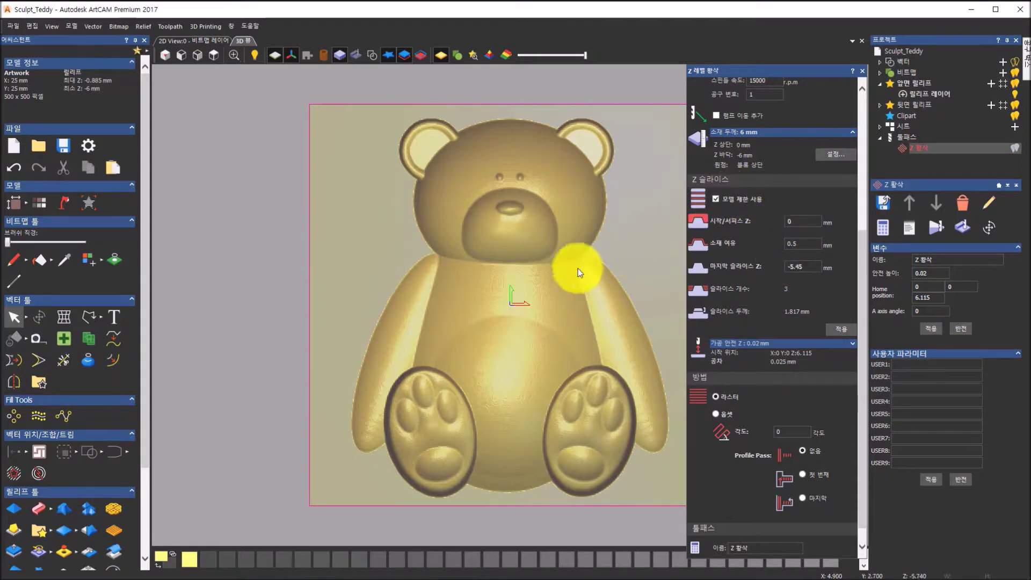
left_click_drag(556, 345, 381, 272)
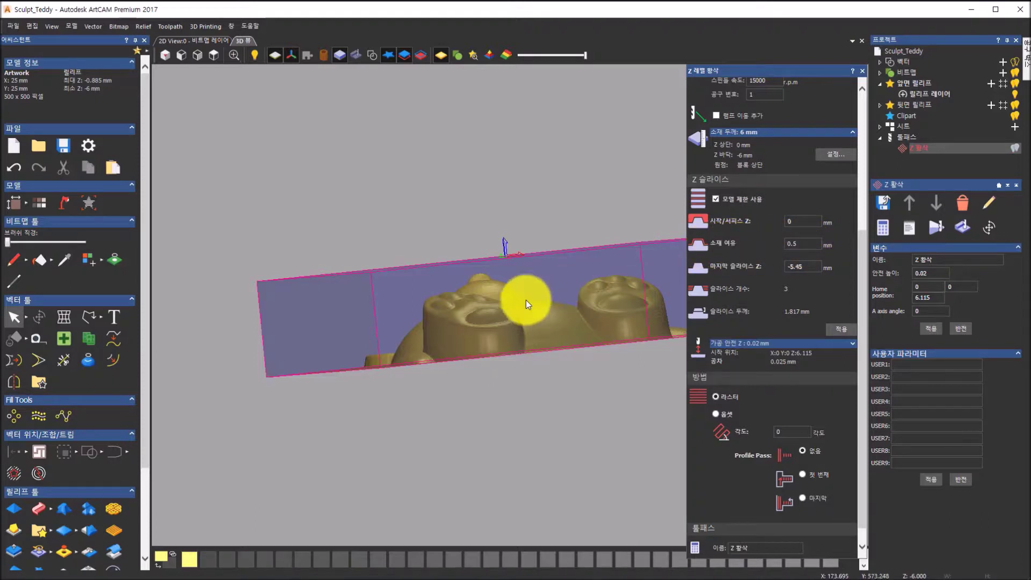
scroll(463, 301, "up", 2)
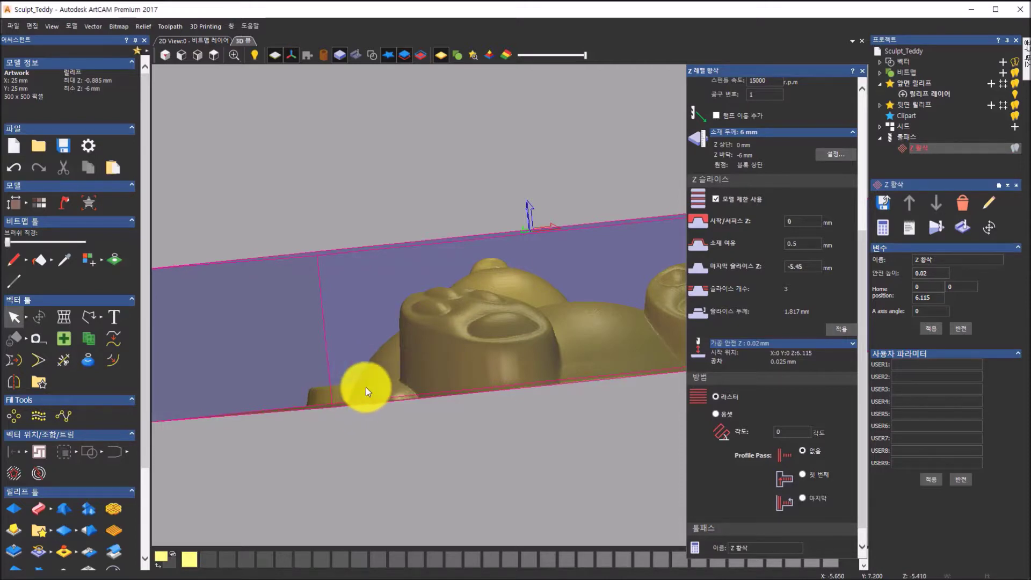
left_click_drag(458, 333, 591, 289)
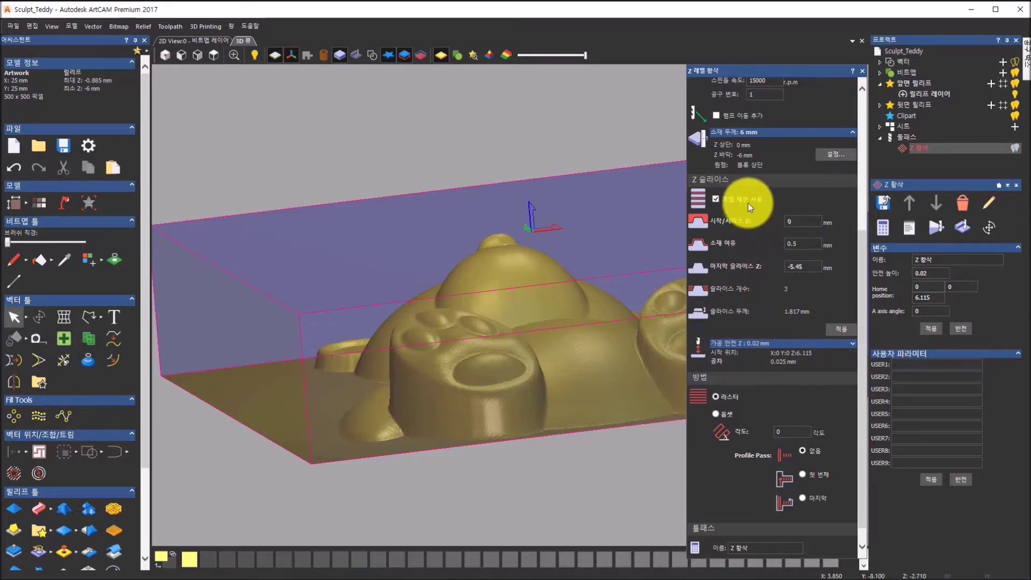
scroll(748, 203, "up", 4)
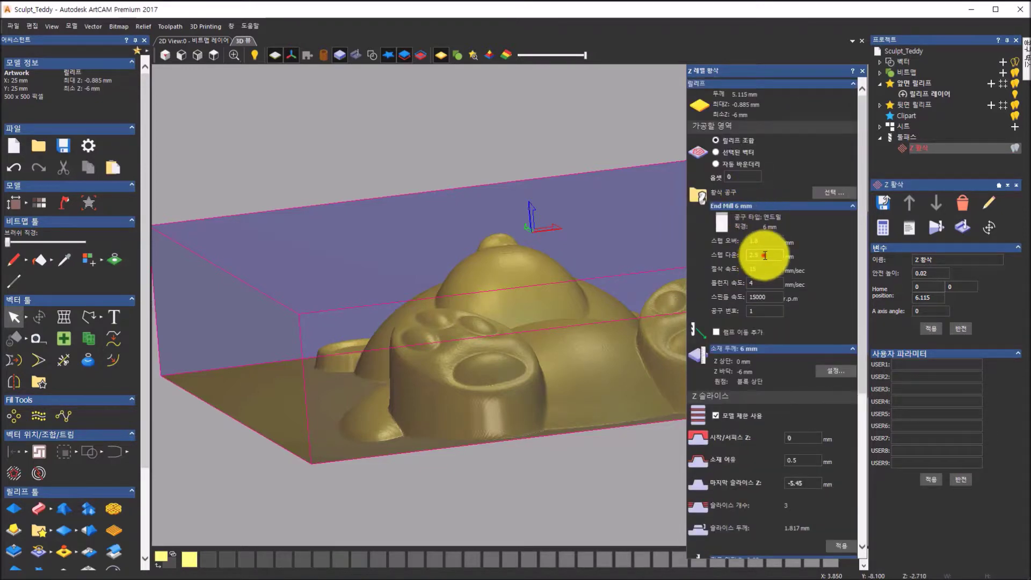
scroll(775, 398, "down", 2)
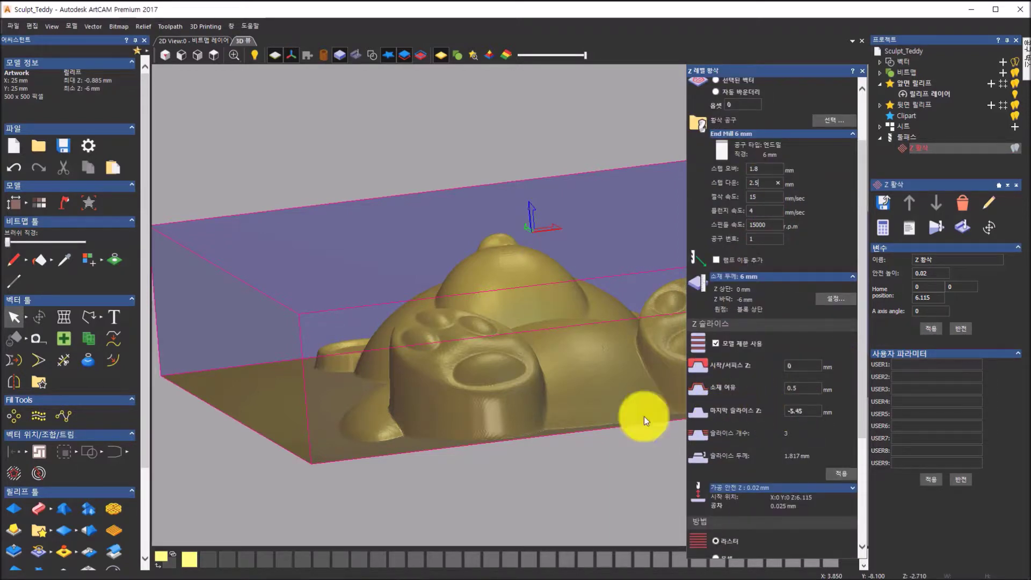
left_click_drag(414, 430, 417, 414)
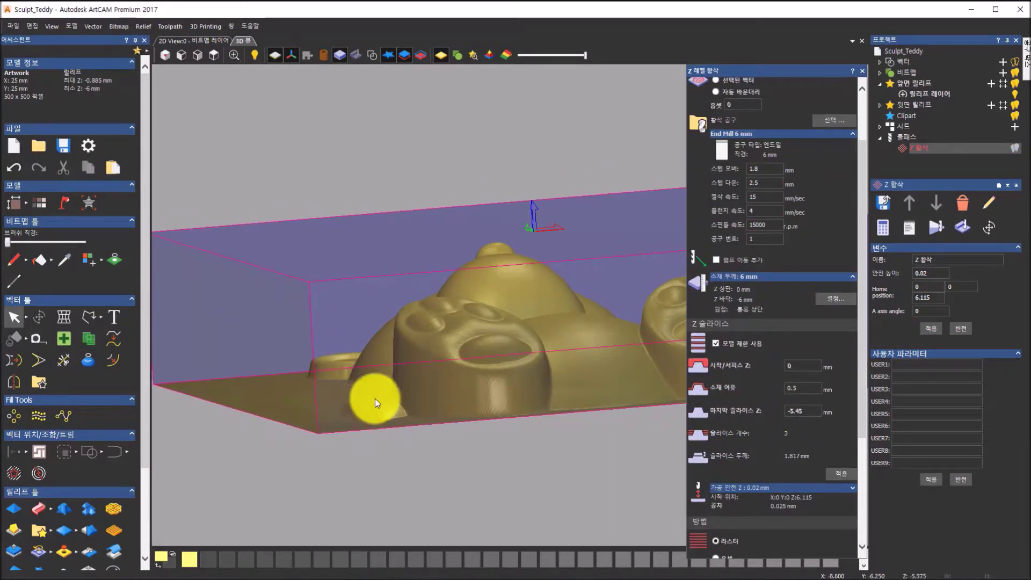
left_click(804, 411)
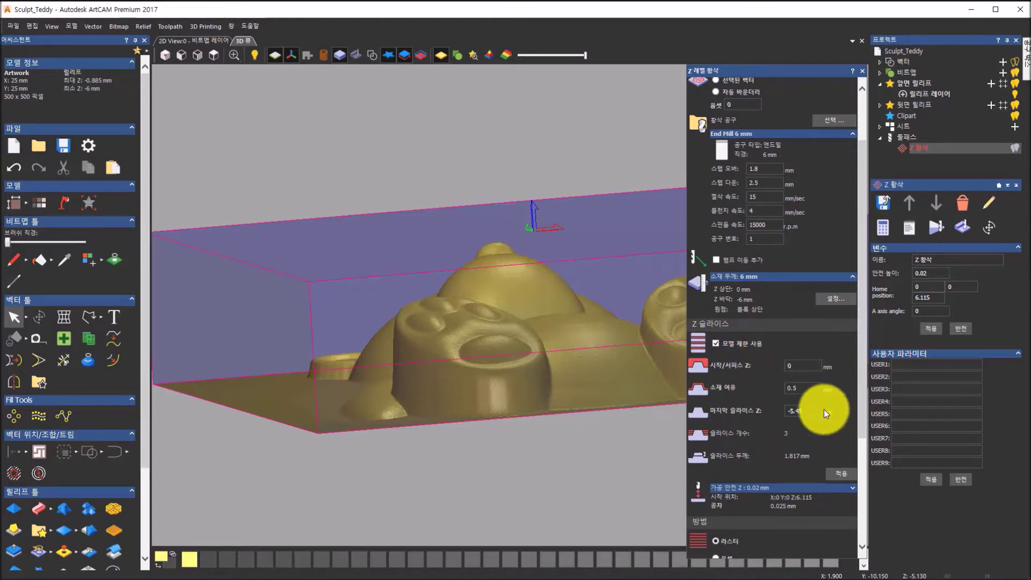
scroll(823, 411, "down", 3)
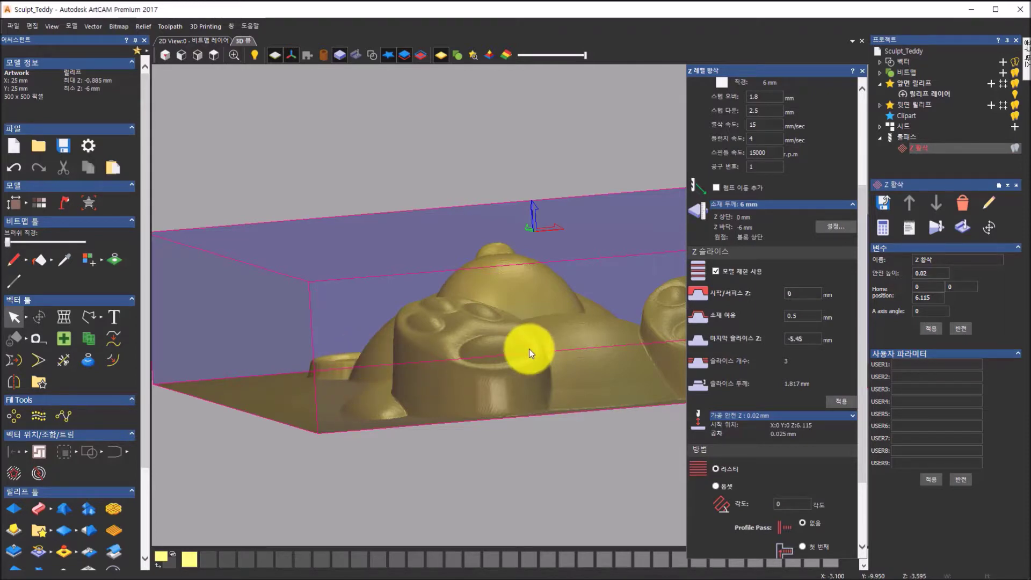
- Expand the machining safe Z settings and review the safe height, home position coordinates and tolerance
scroll(768, 396, "down", 5)
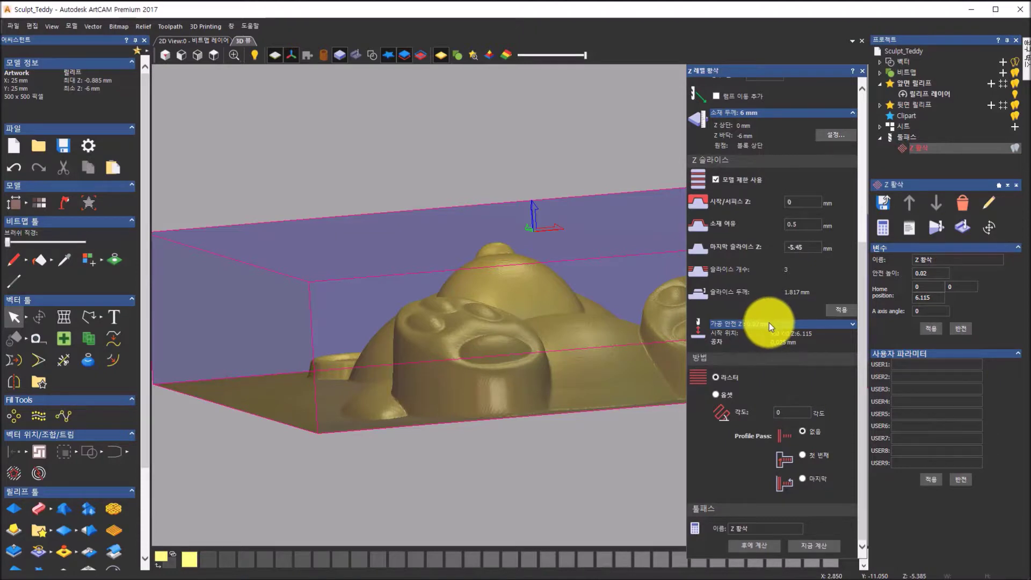
left_click(853, 325)
left_click(806, 335)
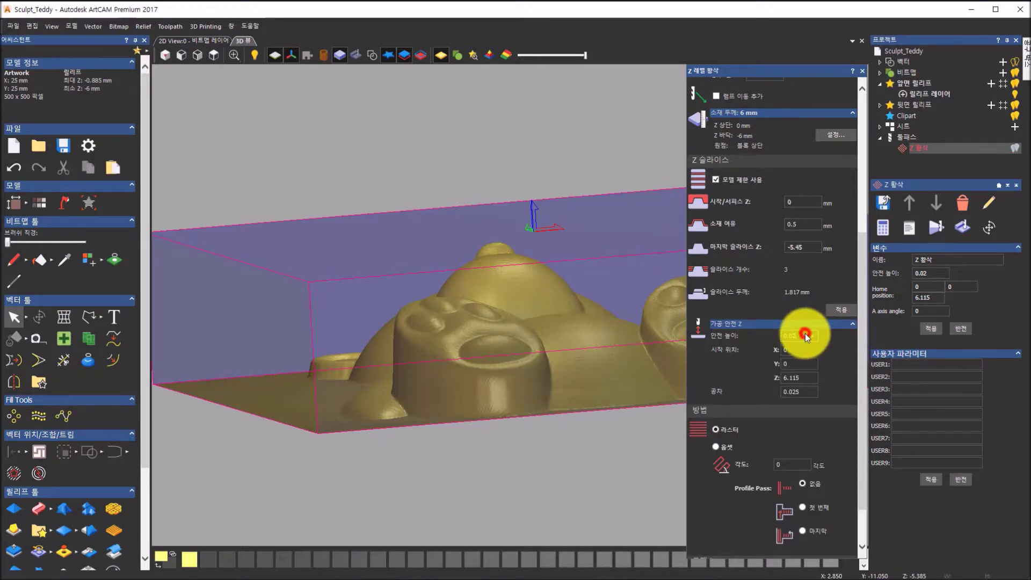
left_click(804, 349)
left_click(801, 362)
left_click(802, 376)
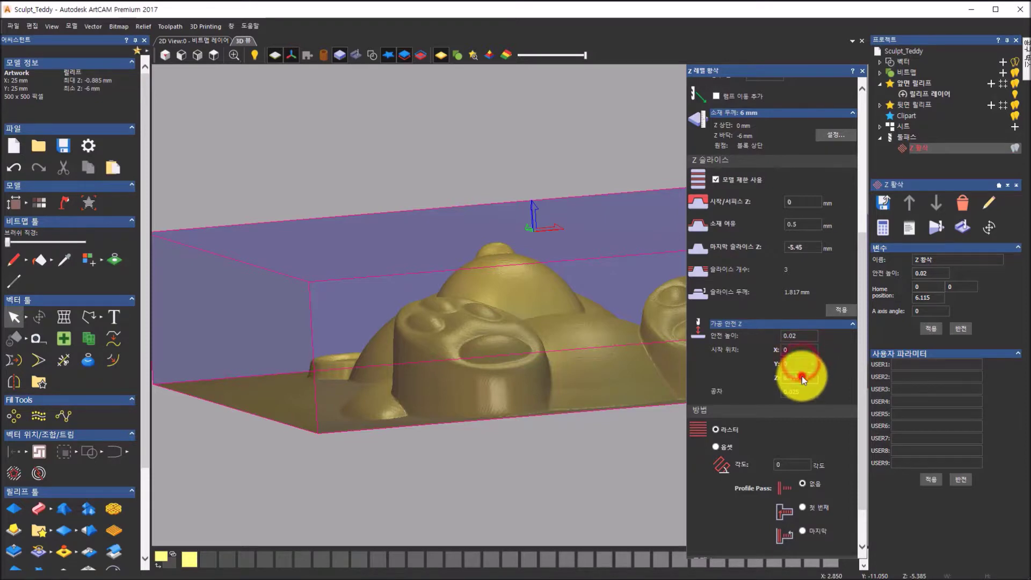
left_click(802, 393)
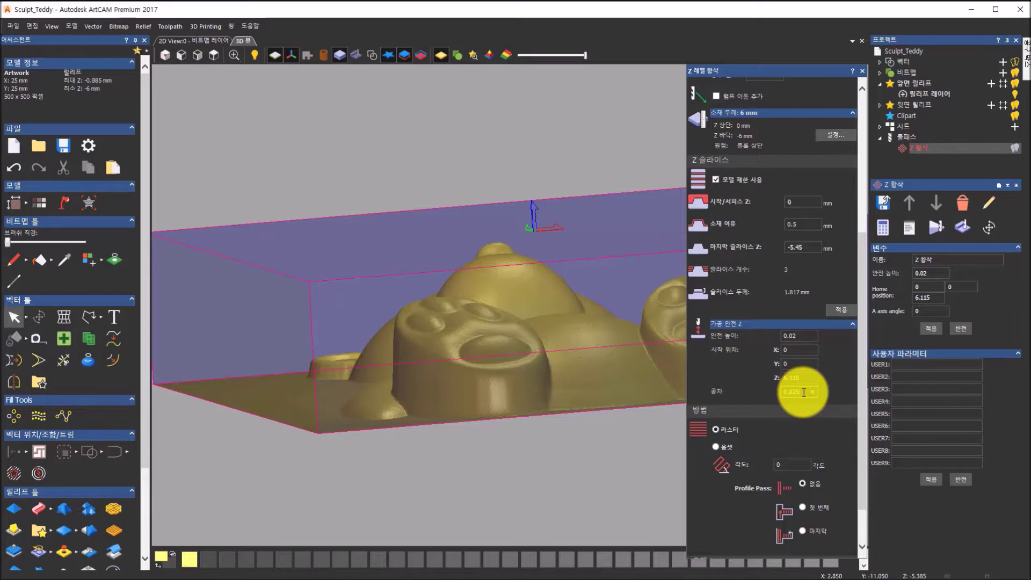
- Check the stock from the front view and set the roughing toolpath's safe height to 5
left_click(804, 338)
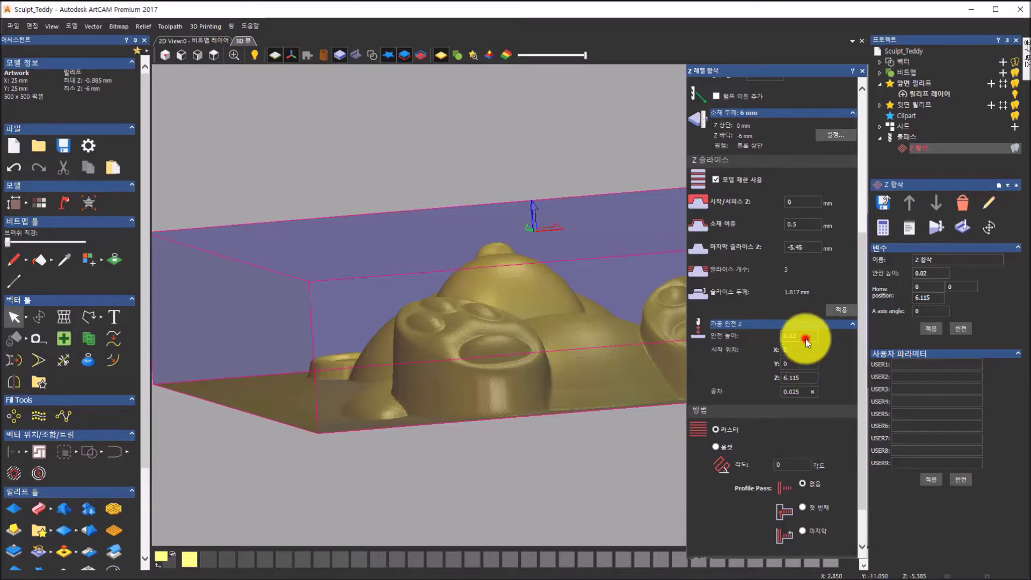
left_click(215, 53)
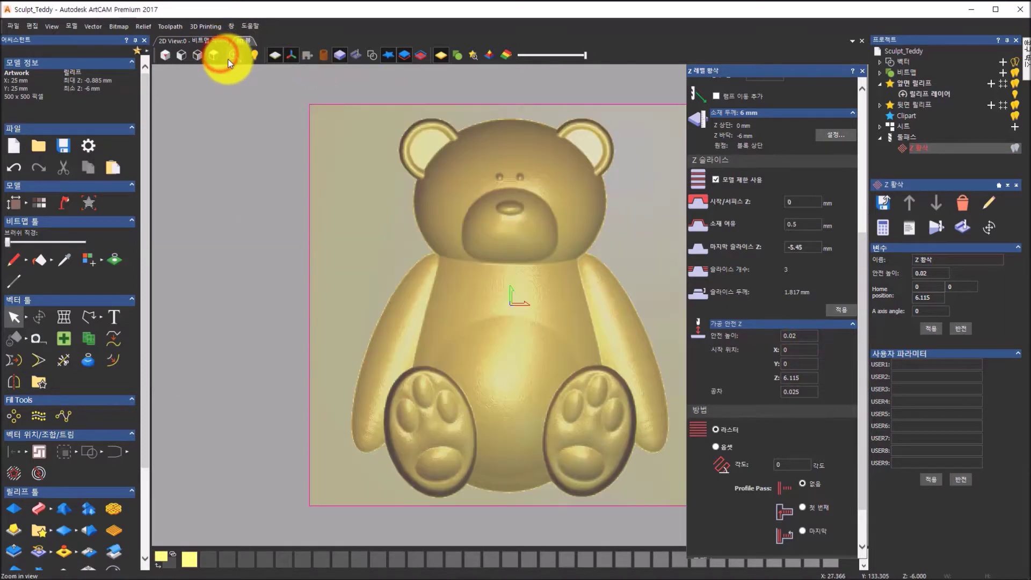
left_click(200, 57)
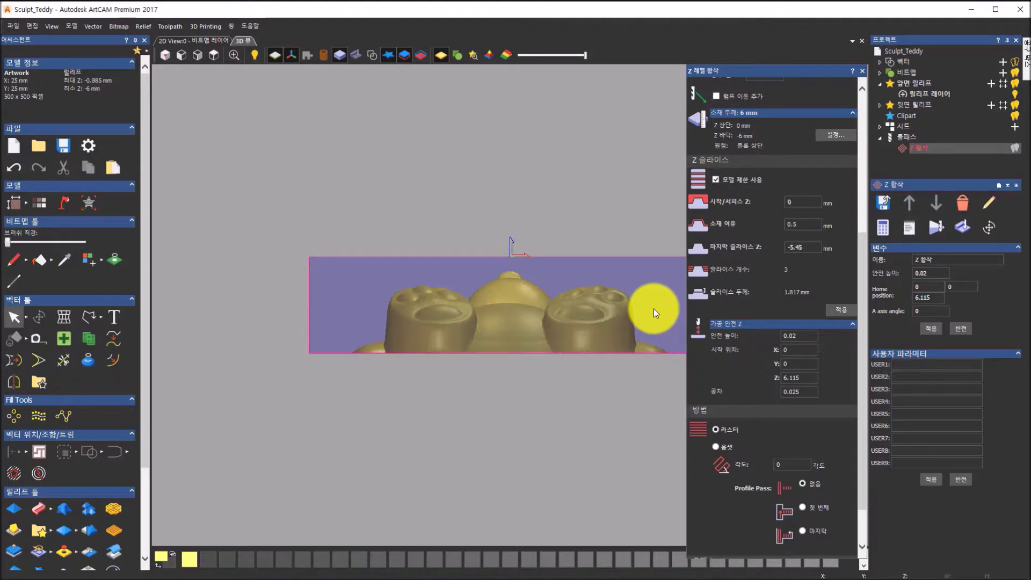
left_click(809, 335)
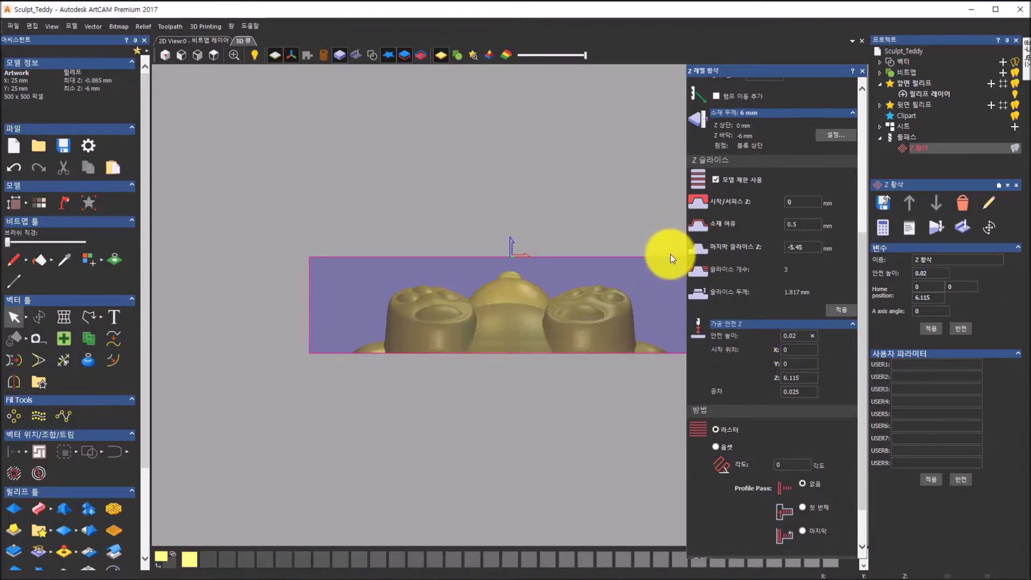
double_click(804, 335)
type("5")
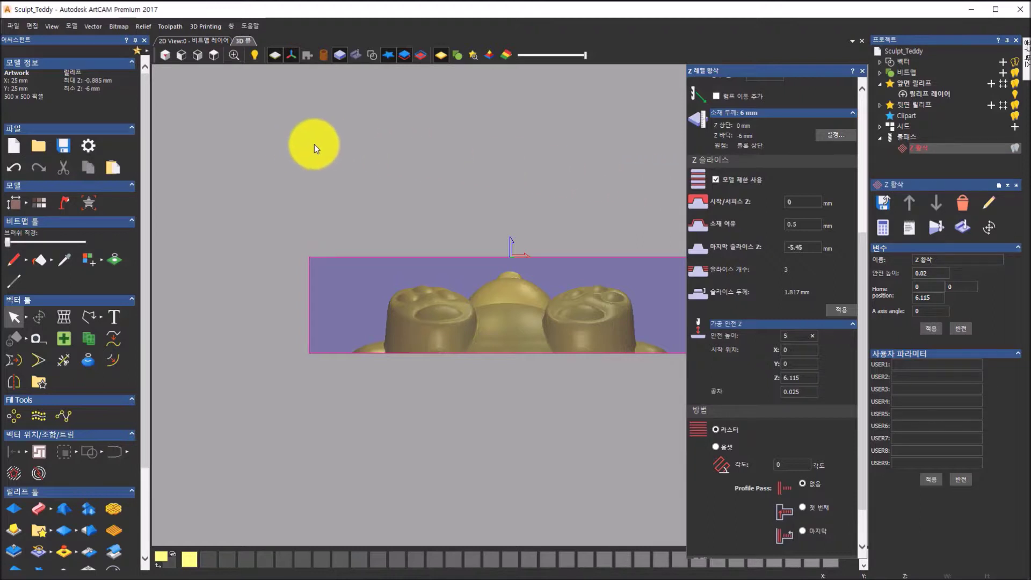
left_click(797, 337)
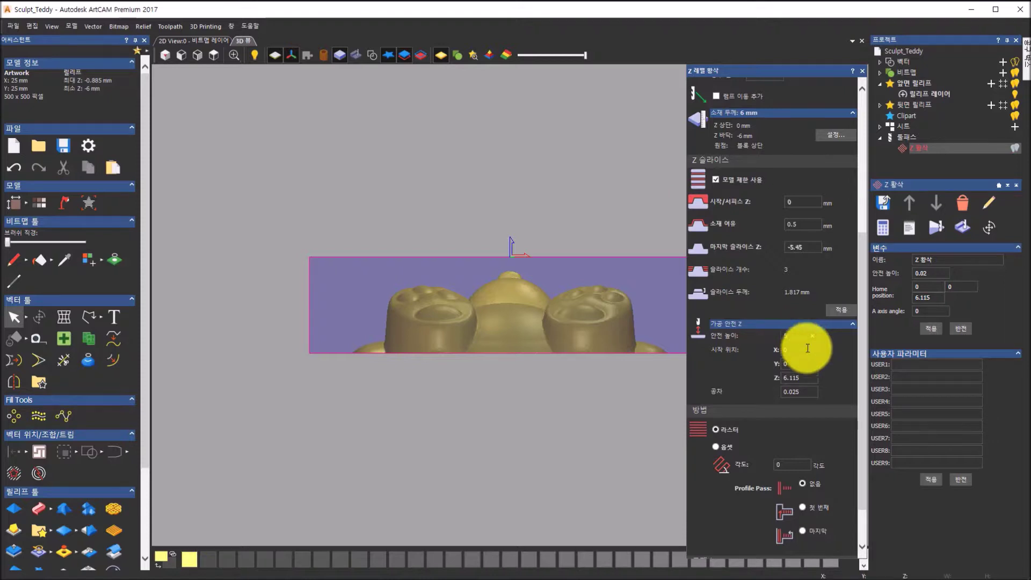
- Review the home position's X, Y and Z values and the tolerance, checking them against the stock block in the 3D view
left_click(806, 351)
left_click(804, 364)
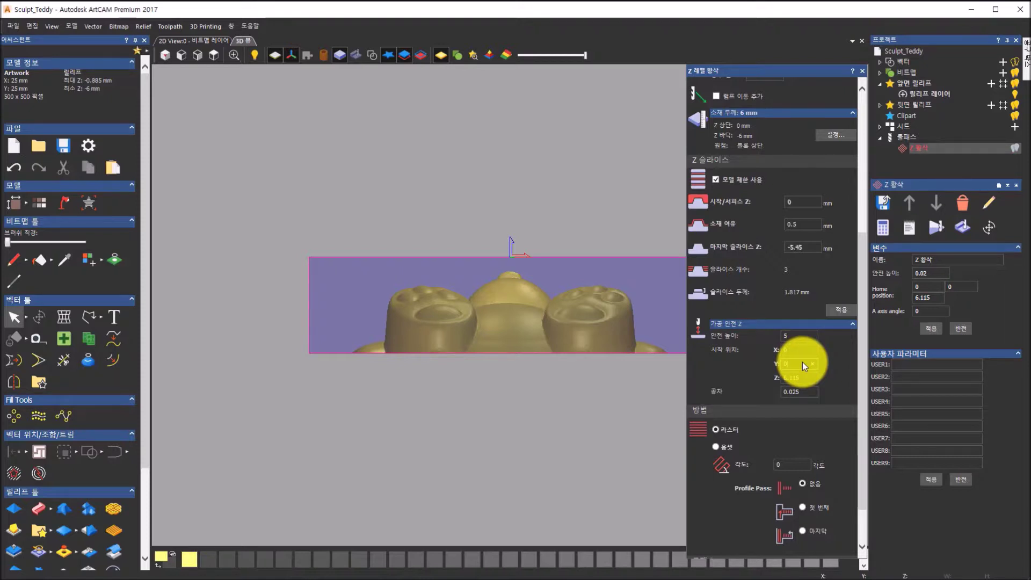
left_click(799, 377)
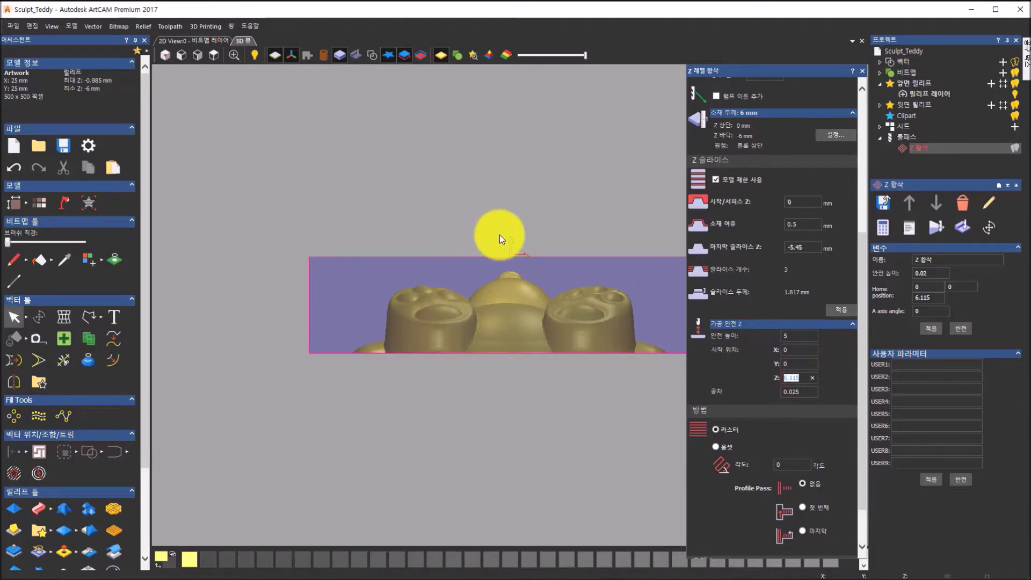
left_click(163, 56)
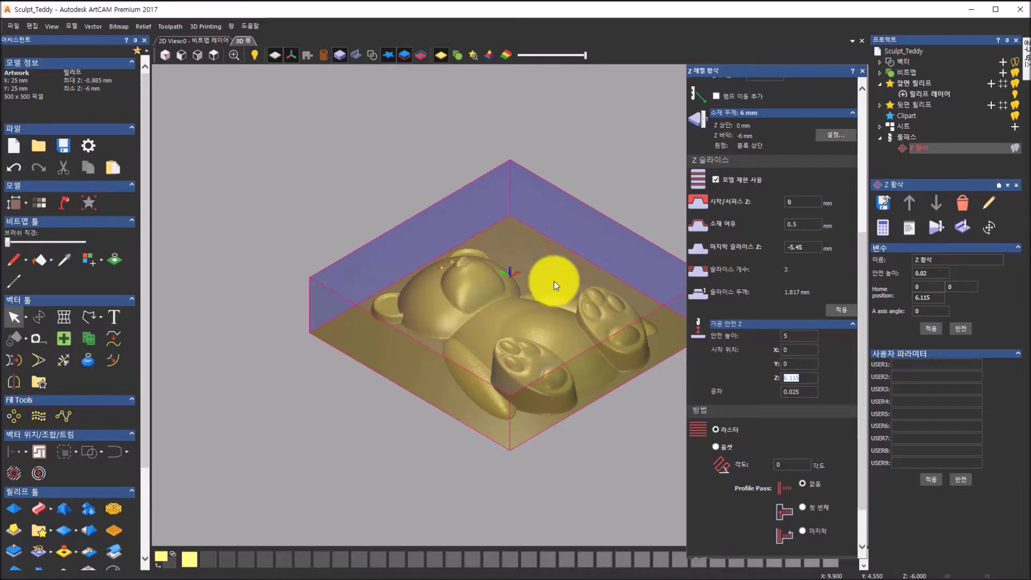
left_click_drag(533, 307, 503, 191)
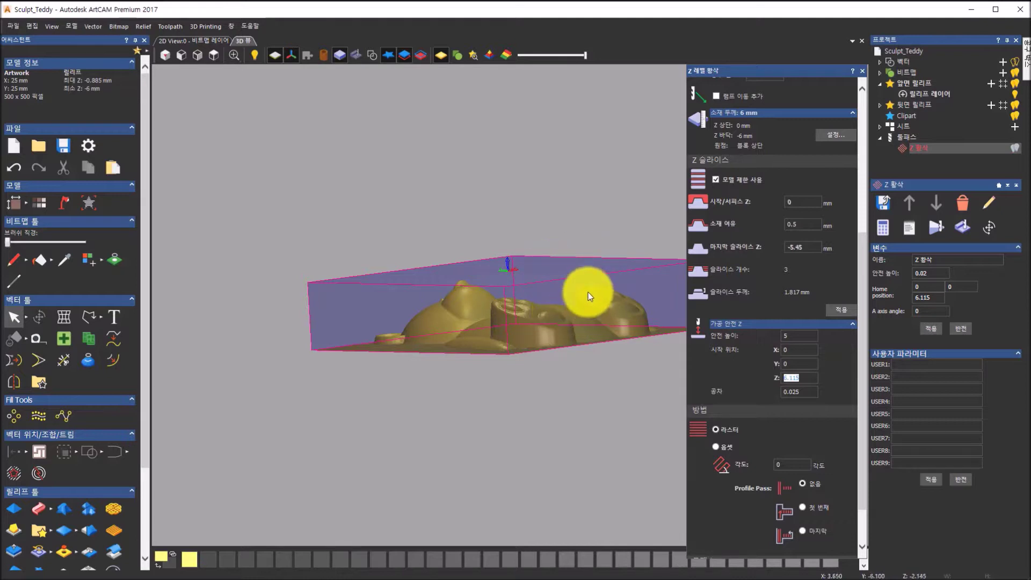
left_click_drag(597, 304, 629, 388)
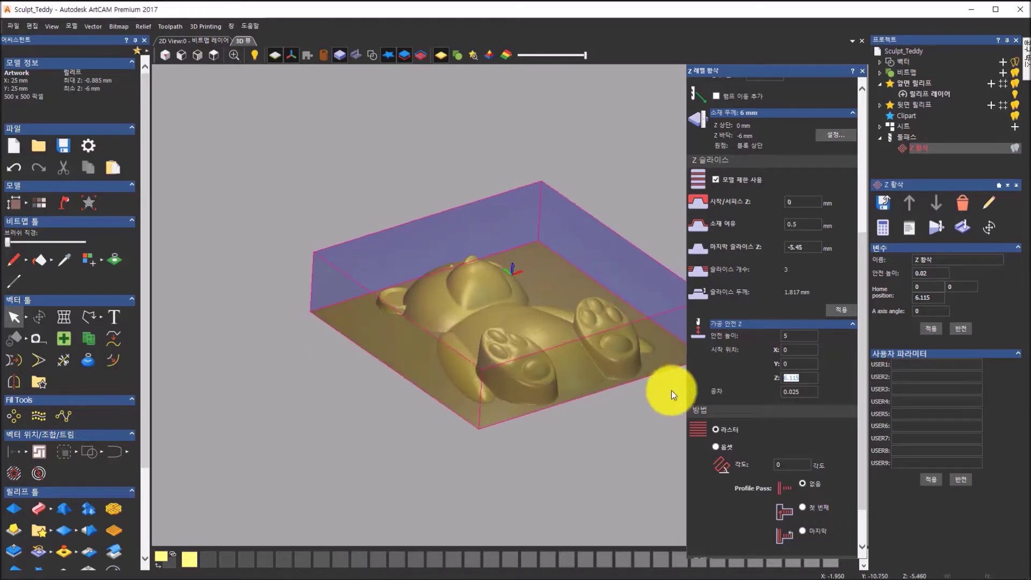
left_click(800, 392)
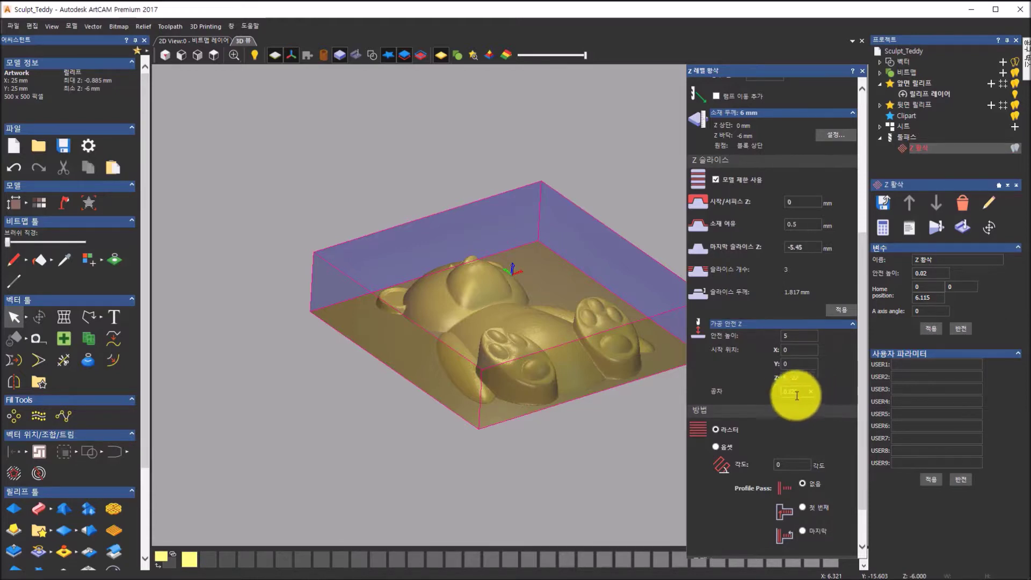
double_click(800, 392)
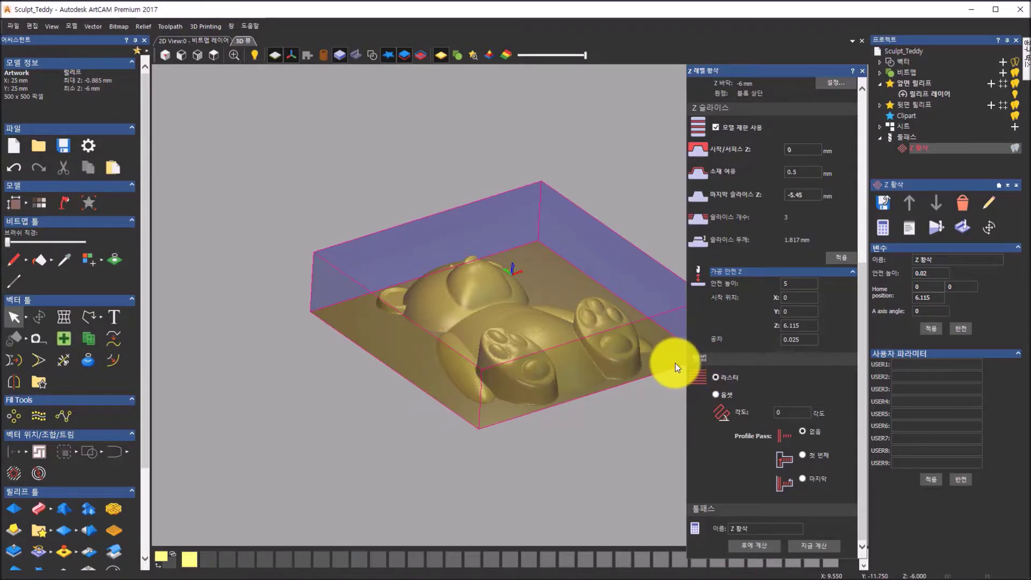
- Switch the roughing method to Offset and trace its concentric cutting pattern over the stock
middle_click_drag(540, 263, 454, 280)
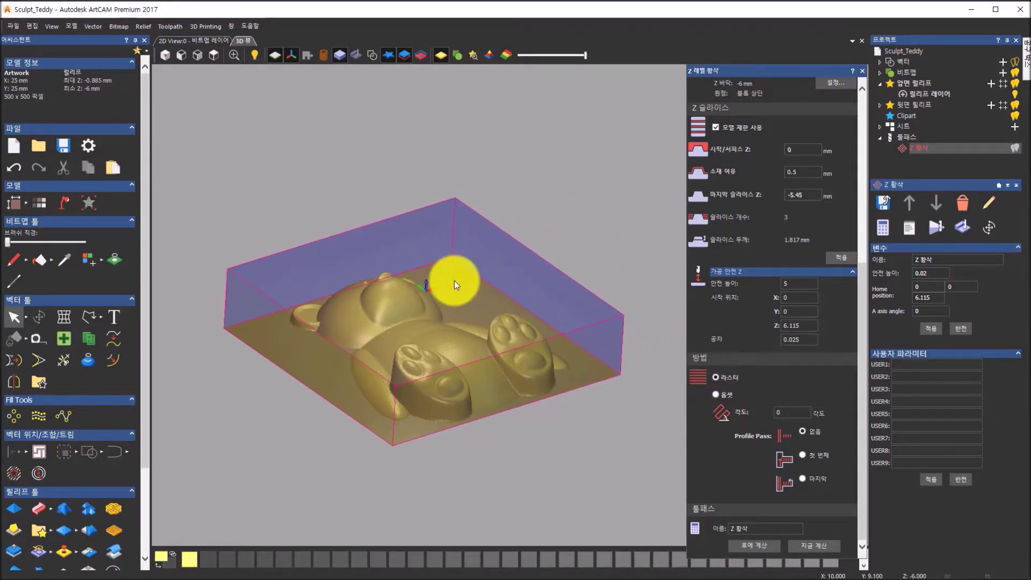
mouse_move(382, 369)
left_mouse_down()
mouse_move(606, 295)
mouse_move(511, 310)
mouse_move(350, 362)
mouse_move(356, 336)
mouse_move(570, 267)
mouse_move(315, 324)
left_mouse_up()
key("Escape")
left_click(715, 395)
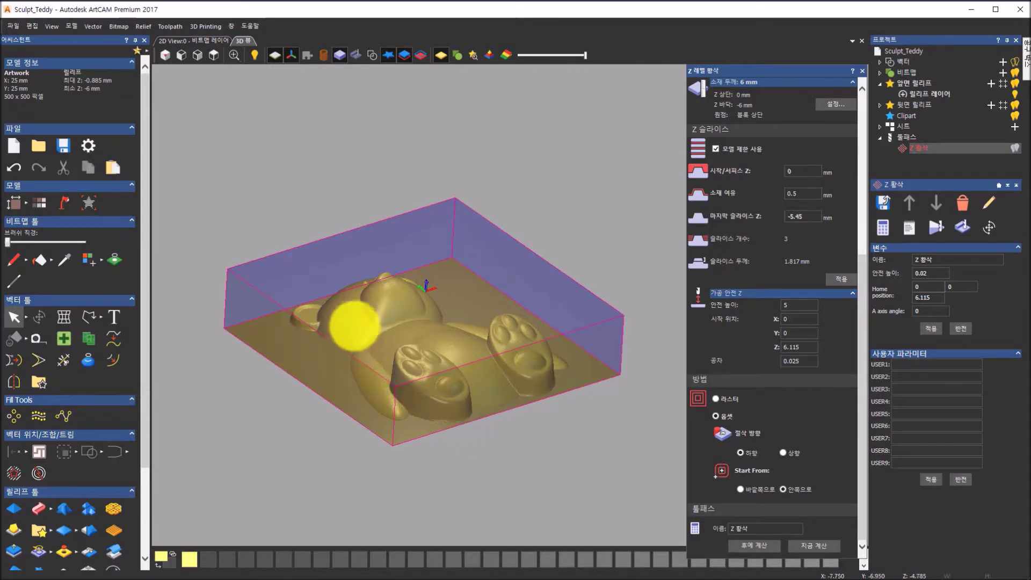
mouse_move(253, 264)
left_mouse_down()
mouse_move(449, 184)
mouse_move(612, 317)
mouse_move(451, 355)
mouse_move(384, 387)
mouse_move(300, 333)
mouse_move(244, 278)
mouse_move(249, 262)
mouse_move(255, 256)
mouse_move(277, 268)
mouse_move(453, 219)
mouse_move(555, 308)
mouse_move(382, 355)
mouse_move(356, 315)
mouse_move(281, 264)
left_mouse_up()
mouse_move(366, 268)
left_mouse_down()
mouse_move(444, 239)
mouse_move(494, 297)
mouse_move(384, 315)
mouse_move(369, 268)
mouse_move(405, 276)
mouse_move(441, 260)
mouse_move(455, 290)
mouse_move(402, 295)
mouse_move(405, 272)
mouse_move(424, 286)
left_mouse_up()
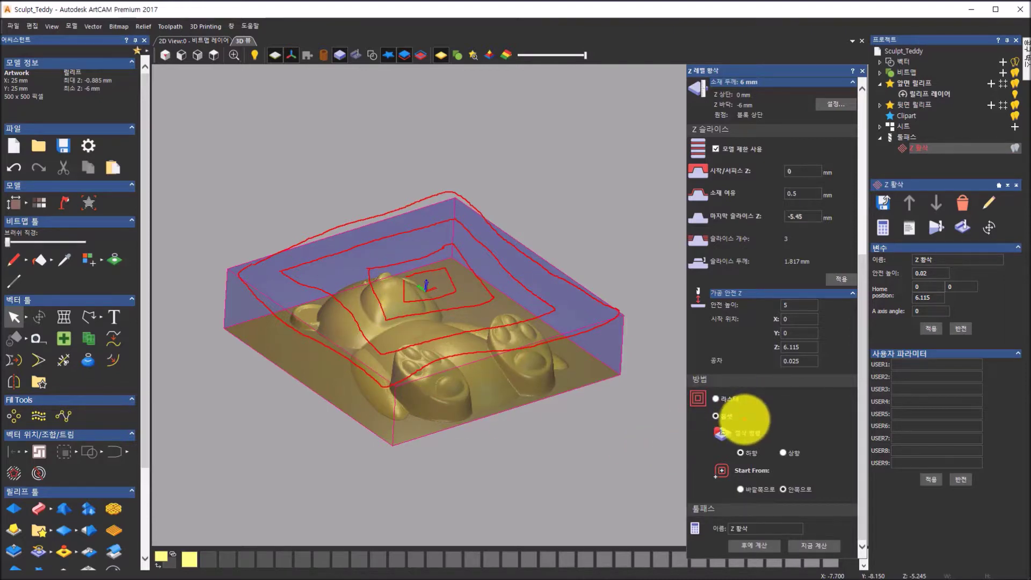
key("Escape")
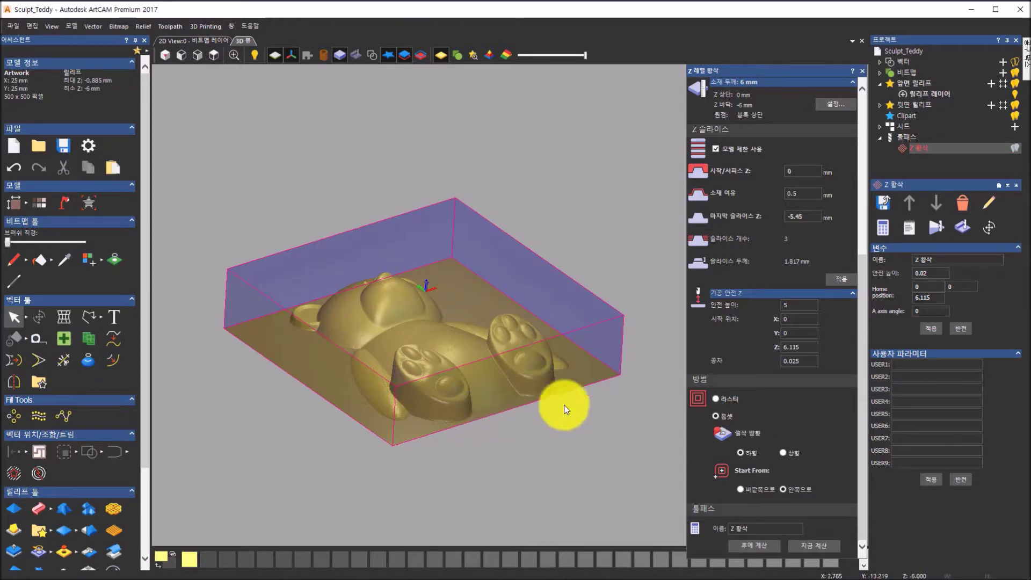
- Choose Raster as the roughing method after comparing its options with Offset, keeping the raster angle at 0
left_click(717, 399)
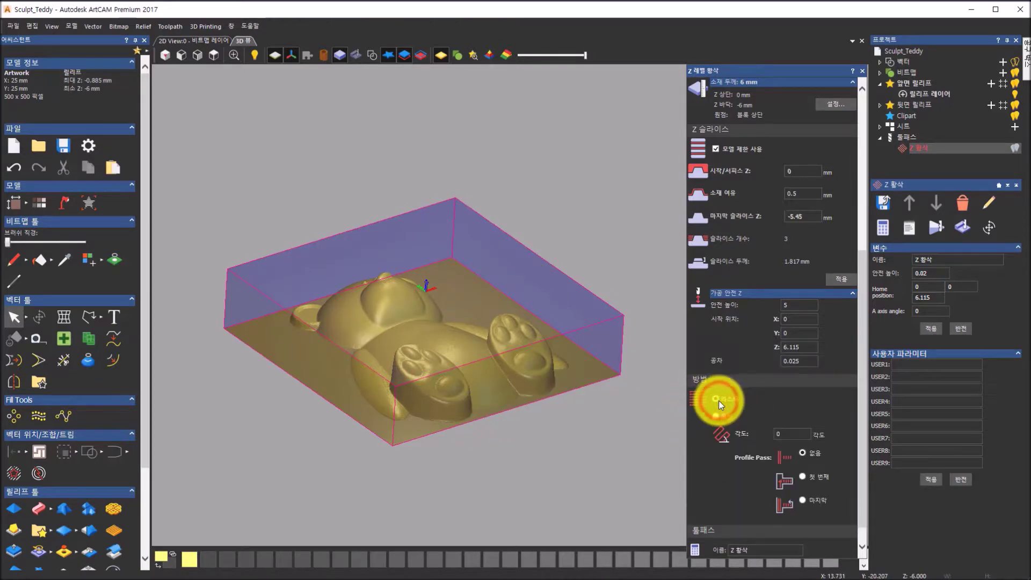
left_click(717, 417)
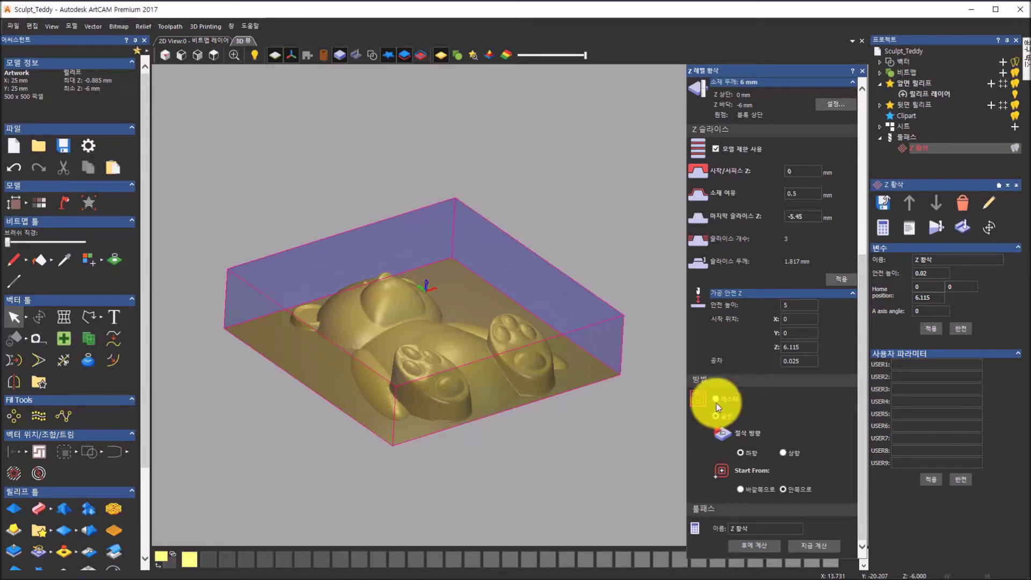
left_click(714, 402)
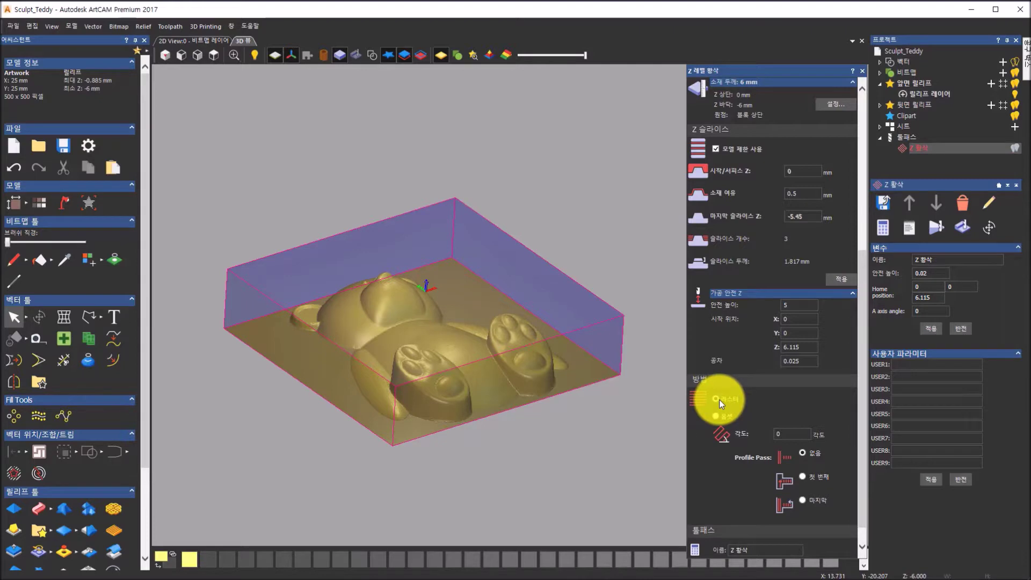
scroll(719, 400, "down", 1)
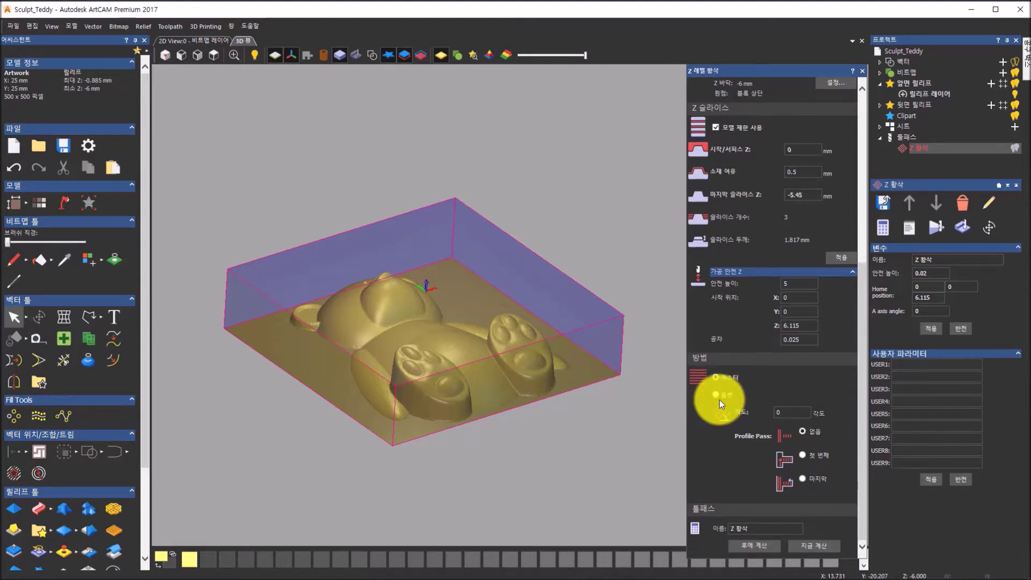
left_click(782, 412)
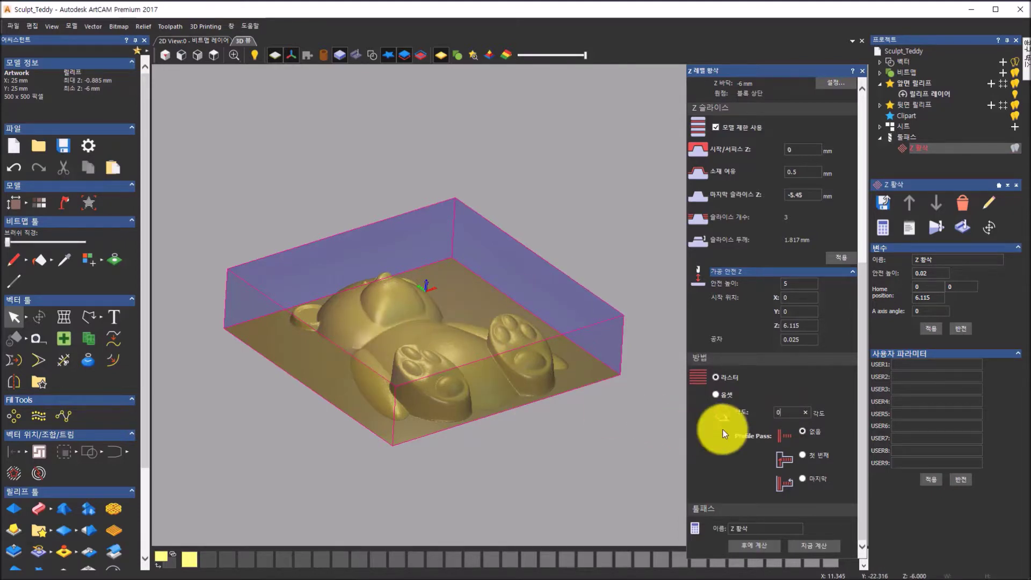
double_click(780, 413)
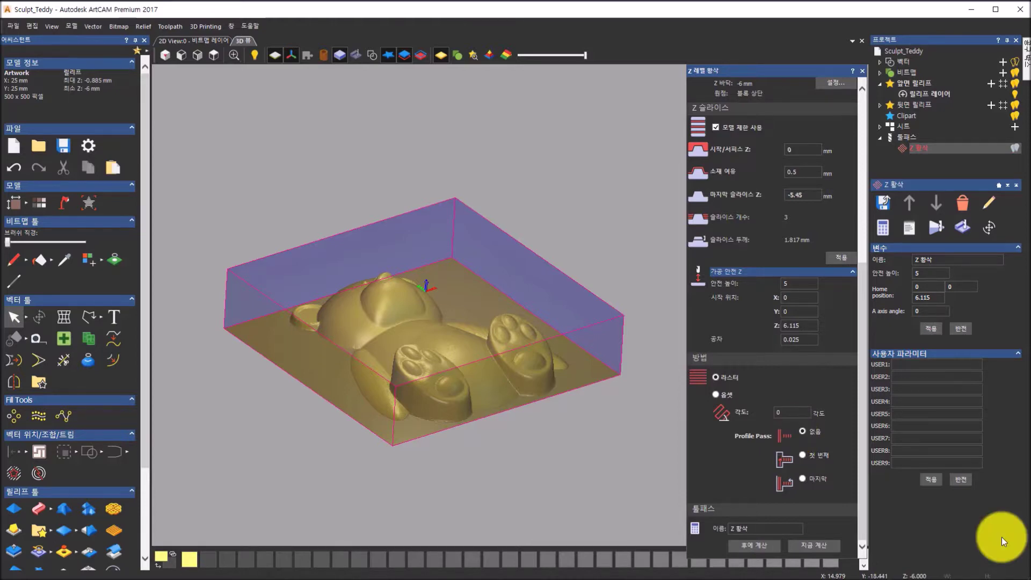
- Check the complete Z-level roughing settings and calculate the raster toolpath immediately
scroll(858, 379, "up", 5)
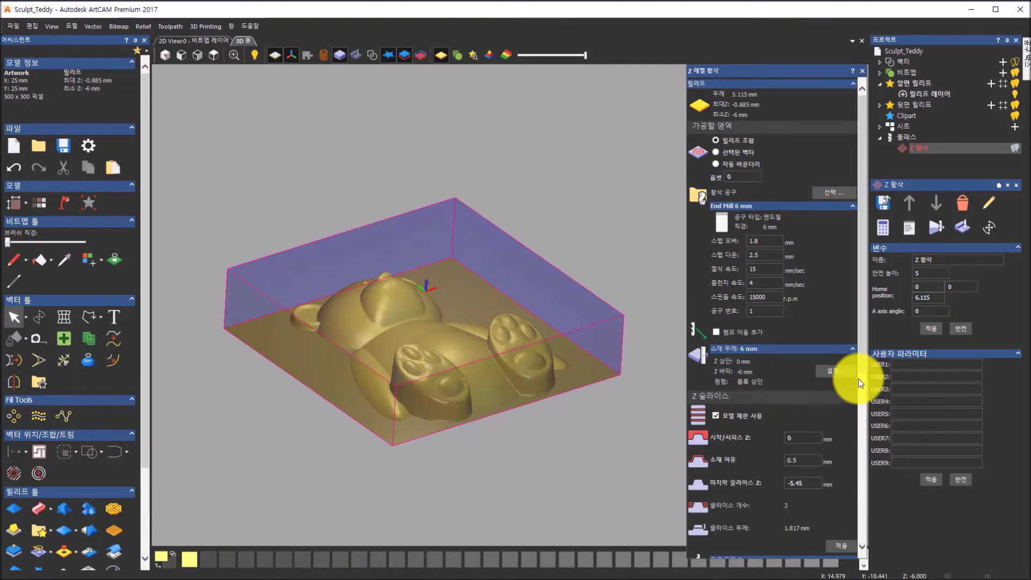
scroll(858, 378, "down", 5)
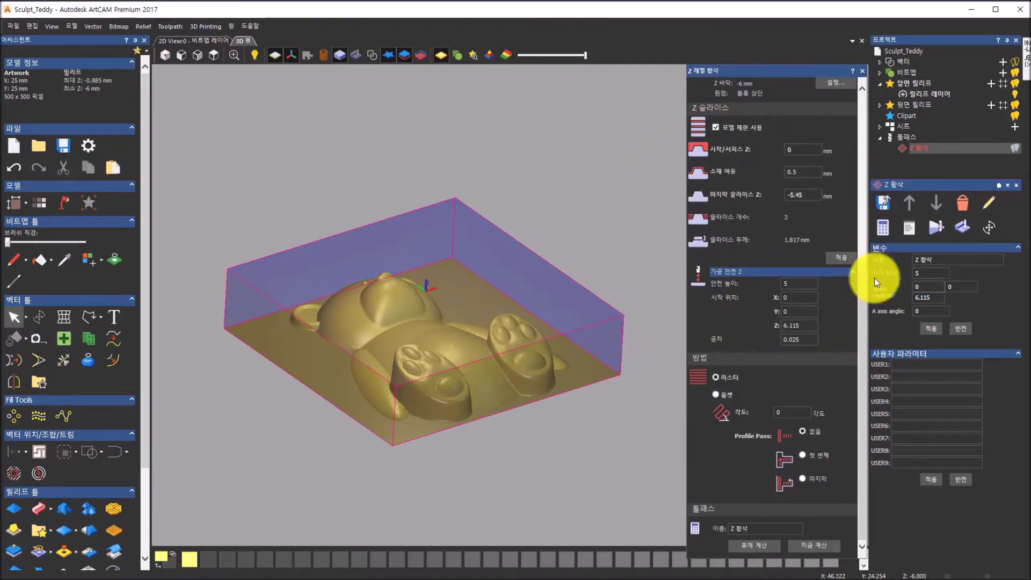
left_click(825, 546)
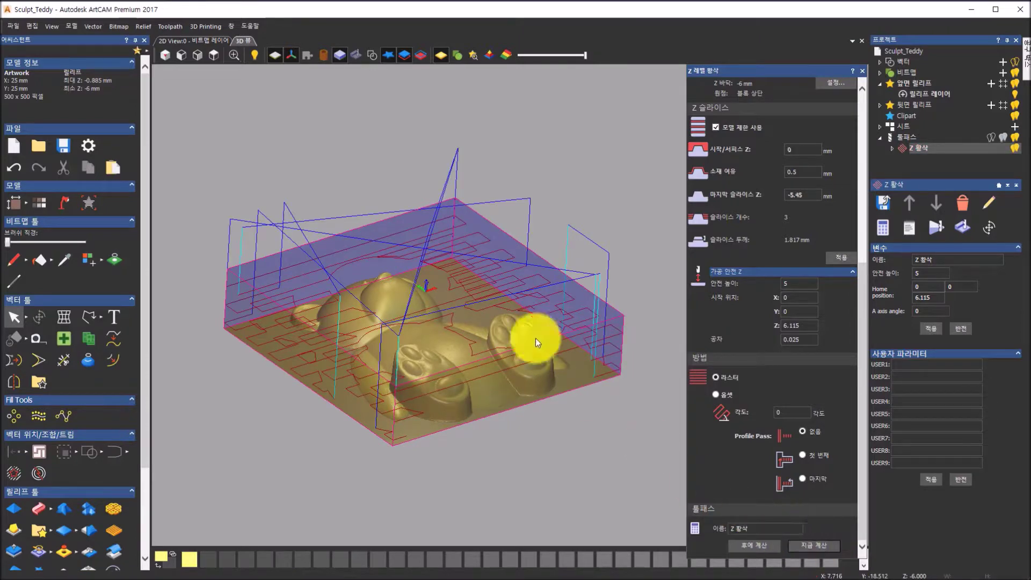
- Examine the calculated raster toolpath's slice levels and rapid moves from the front, side and isometric views
left_click_drag(553, 225, 511, 323)
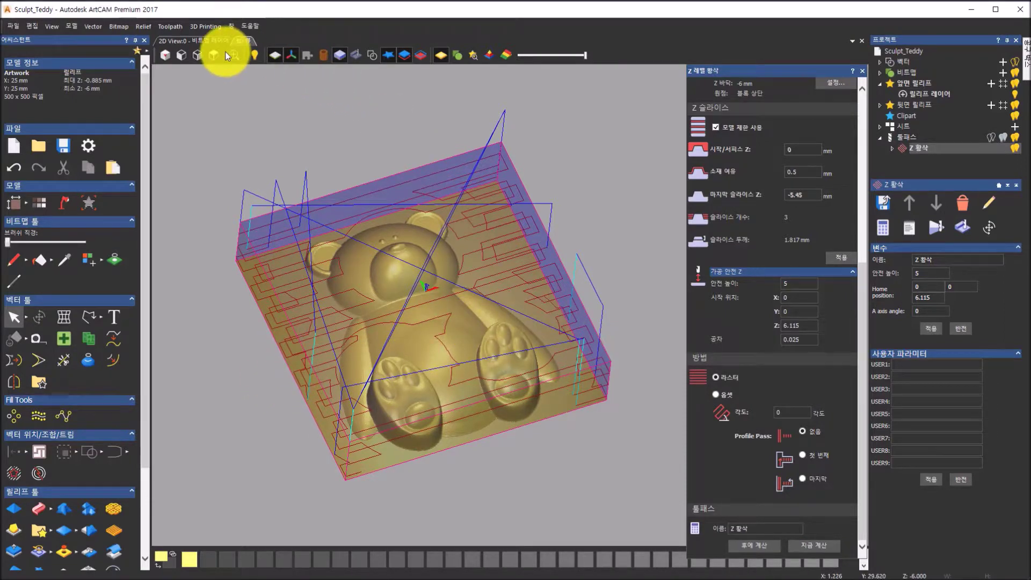
left_click_drag(510, 161, 488, 202)
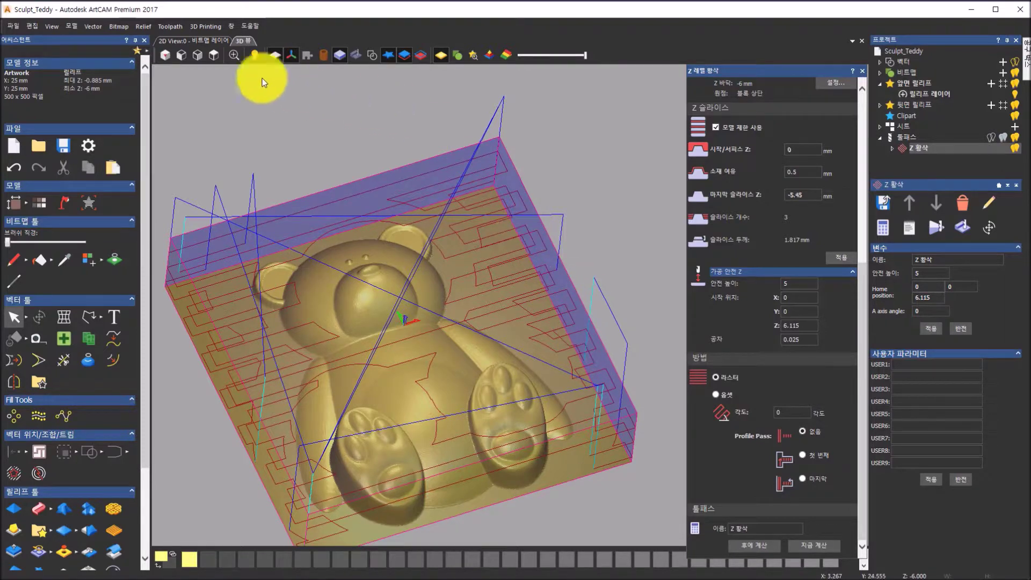
left_click(198, 55)
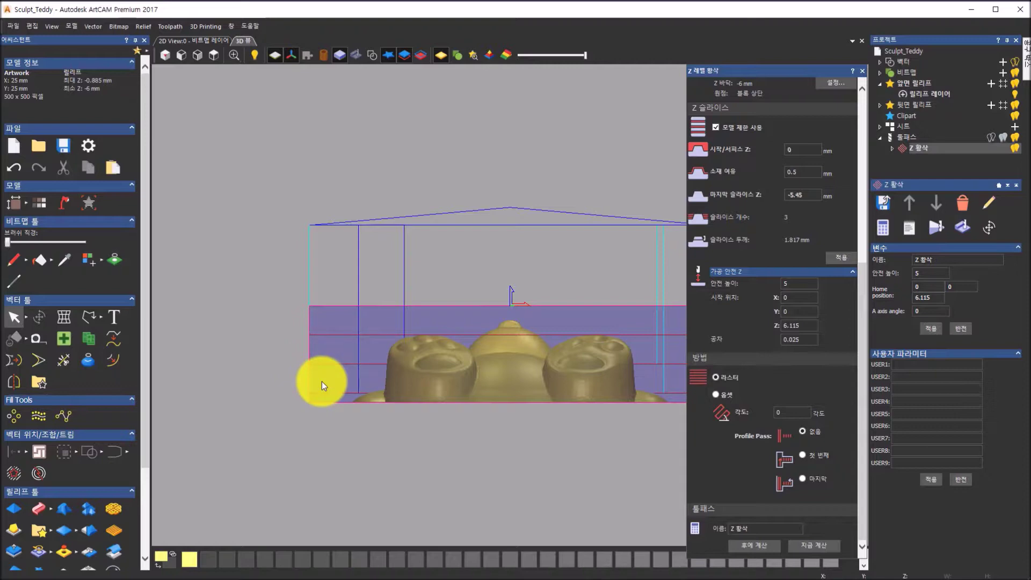
left_click(179, 56)
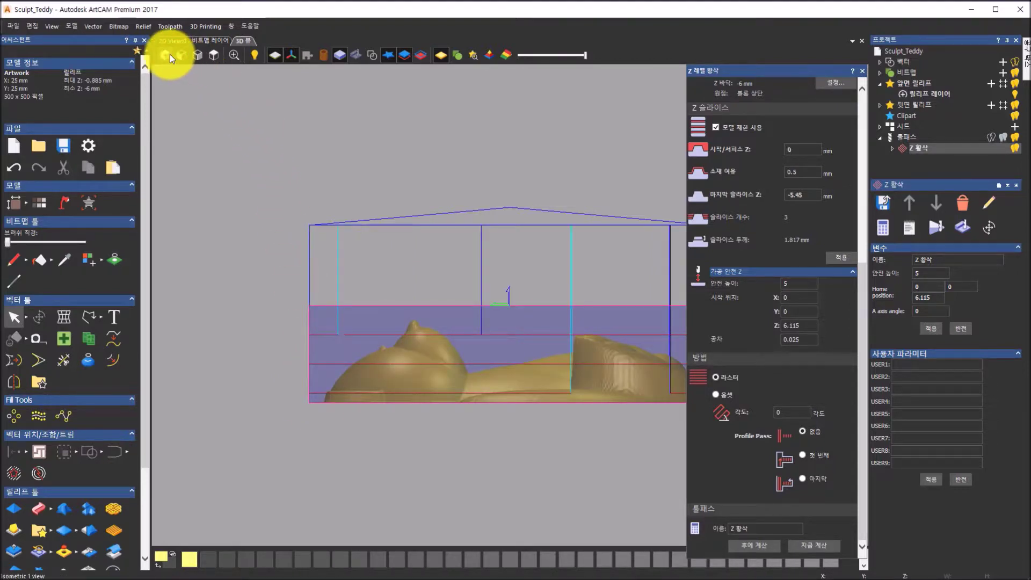
left_click(166, 55)
left_click_drag(484, 404, 455, 304)
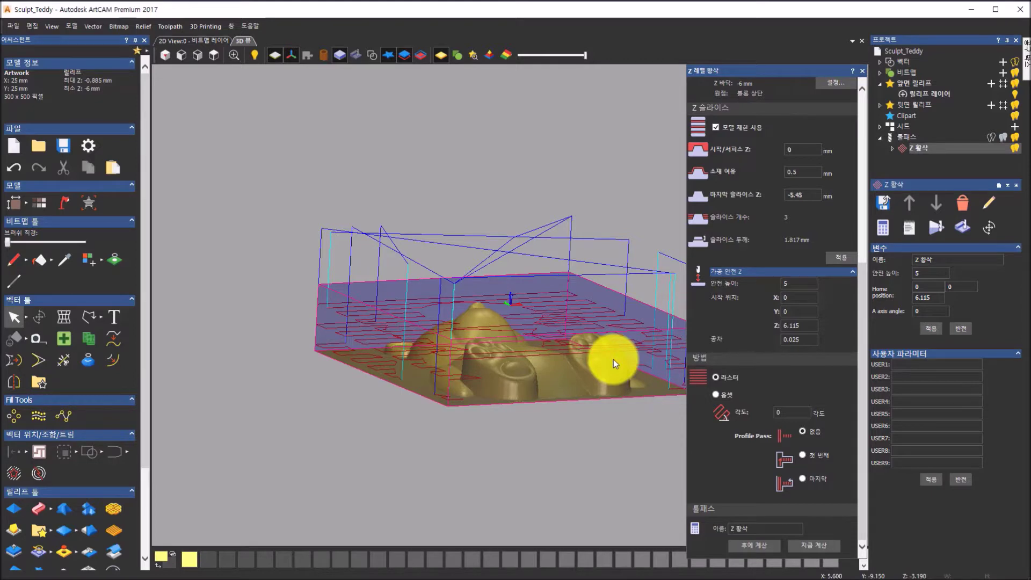
left_click_drag(614, 357, 493, 324)
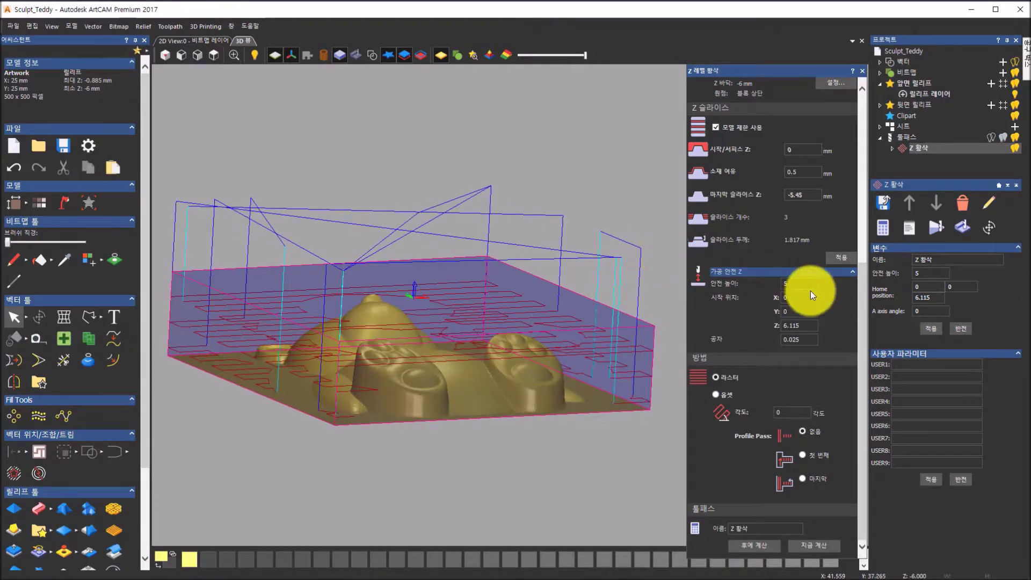
- Collapse the End Mill 6 mm, material thickness and machining safe Z sections of the roughing settings
scroll(810, 291, "up", 5)
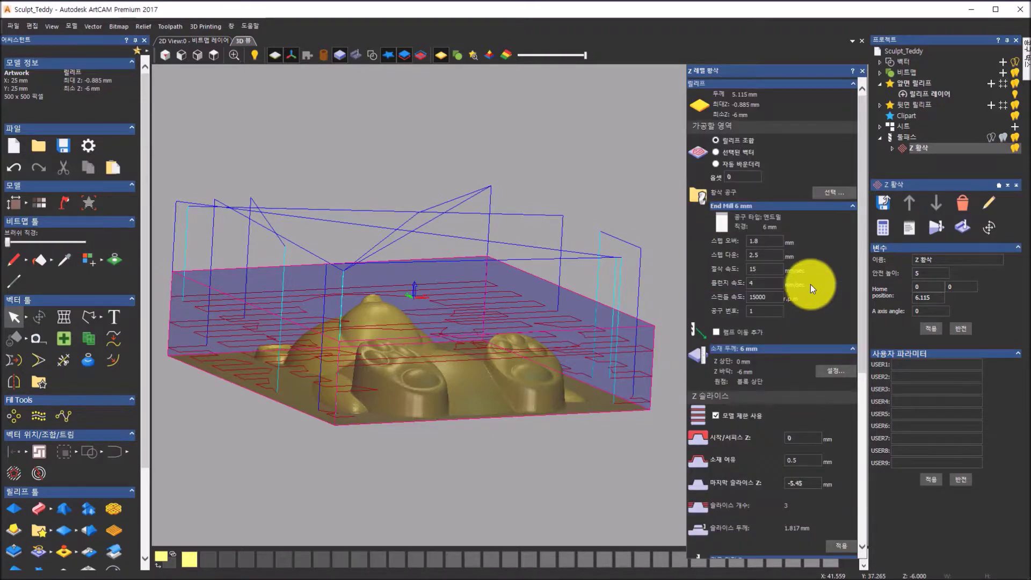
left_click(853, 208)
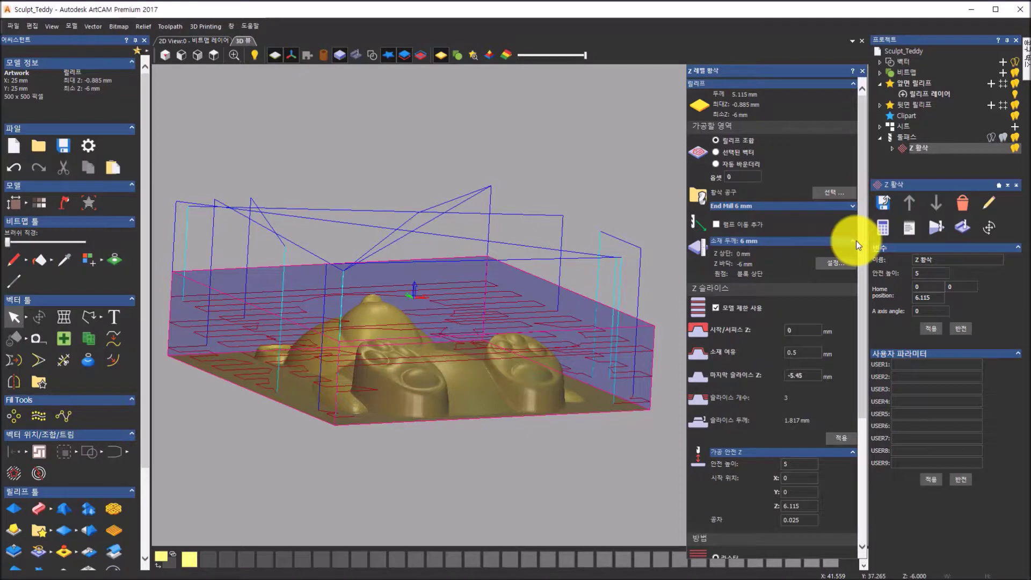
left_click(855, 240)
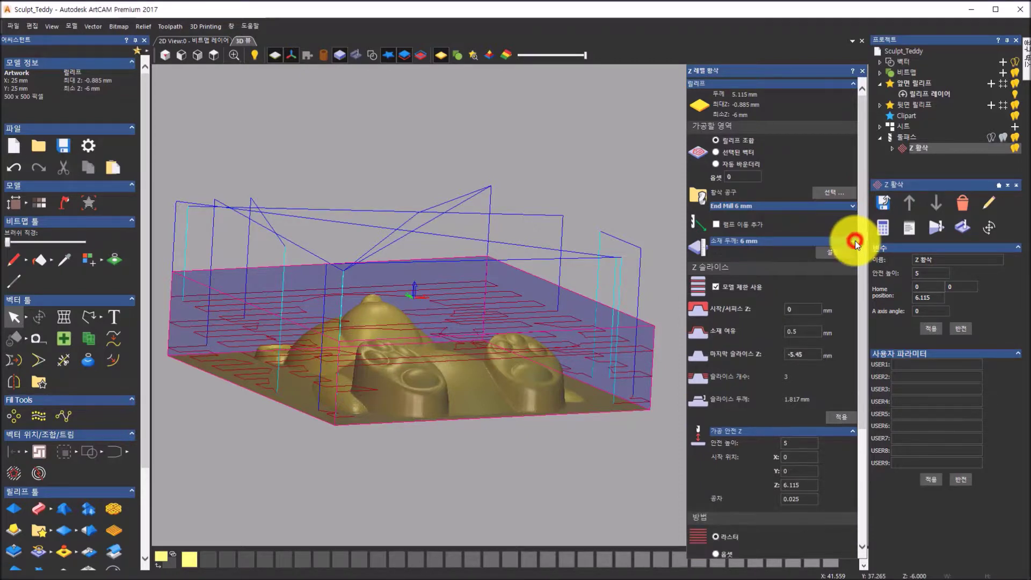
left_click(853, 432)
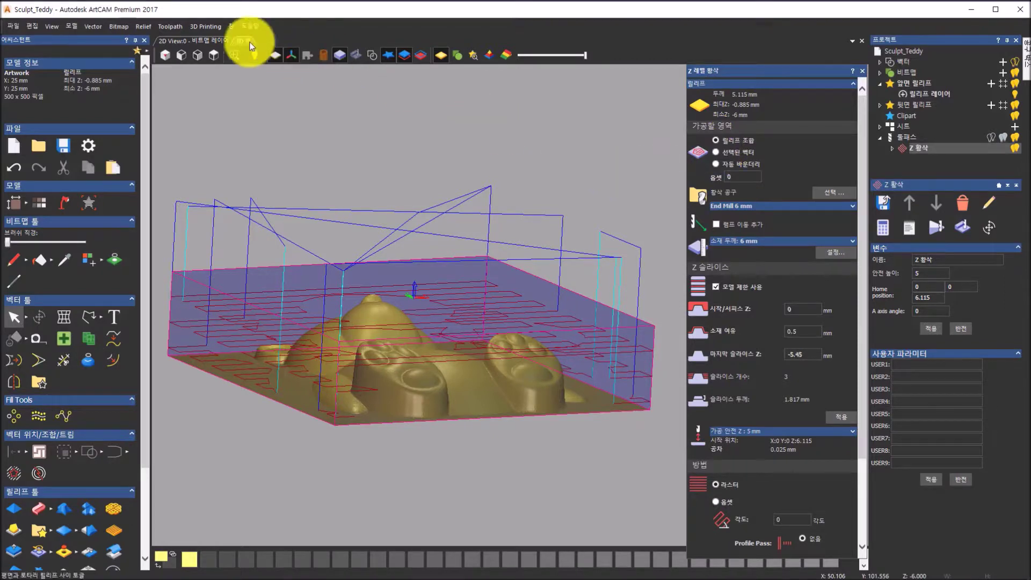
- Inspect the raster passes around the bear, switch the roughing method to Offset and recalculate the toolpath immediately
left_click(166, 55)
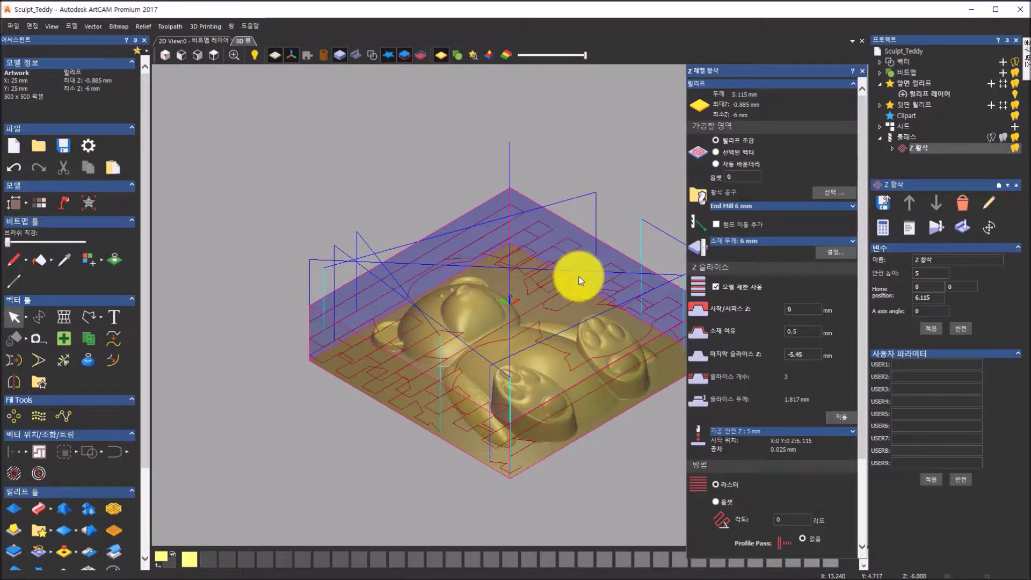
left_click_drag(600, 317, 349, 339)
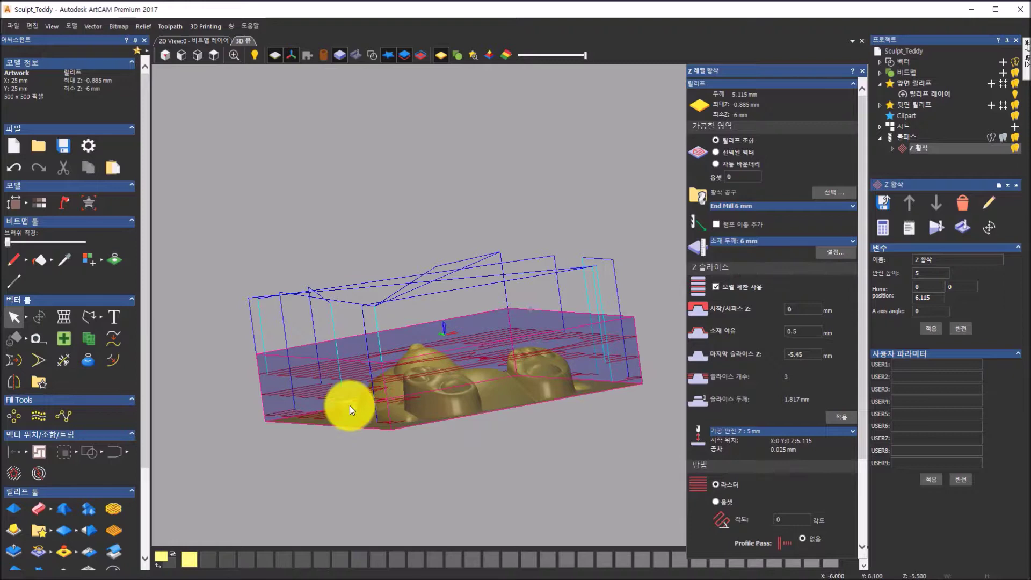
left_click_drag(532, 379, 584, 386)
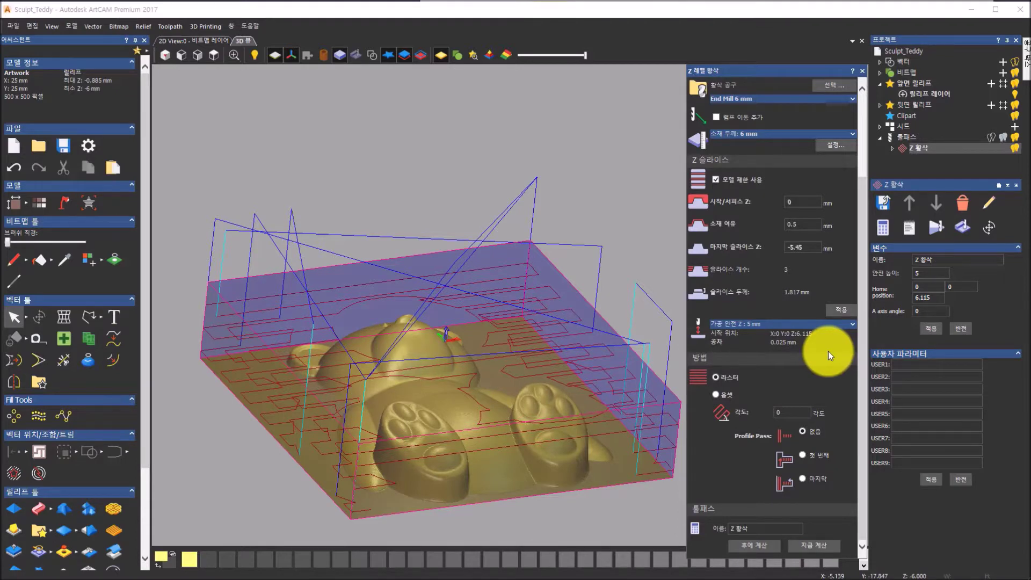
left_click(719, 395)
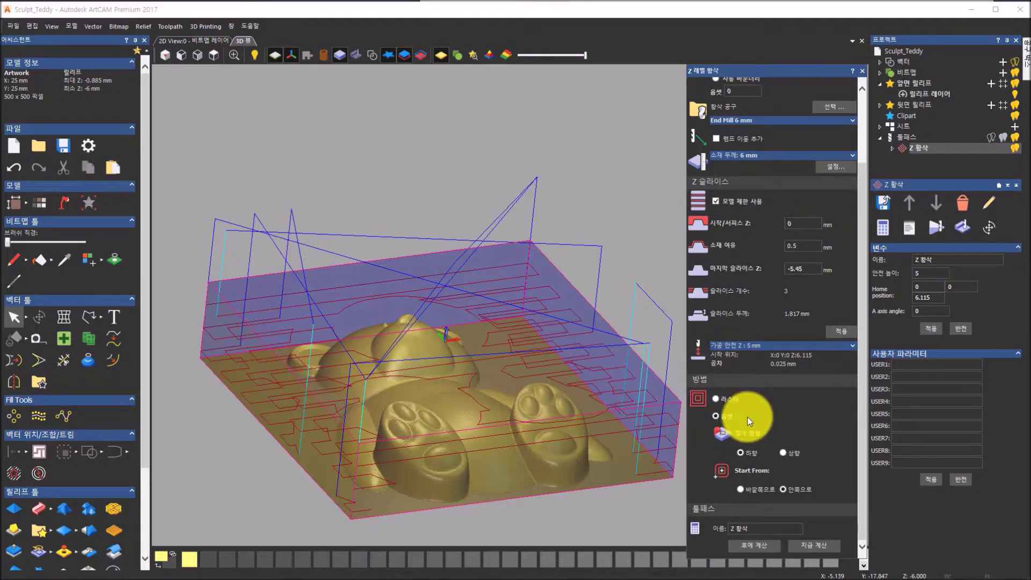
left_click(810, 546)
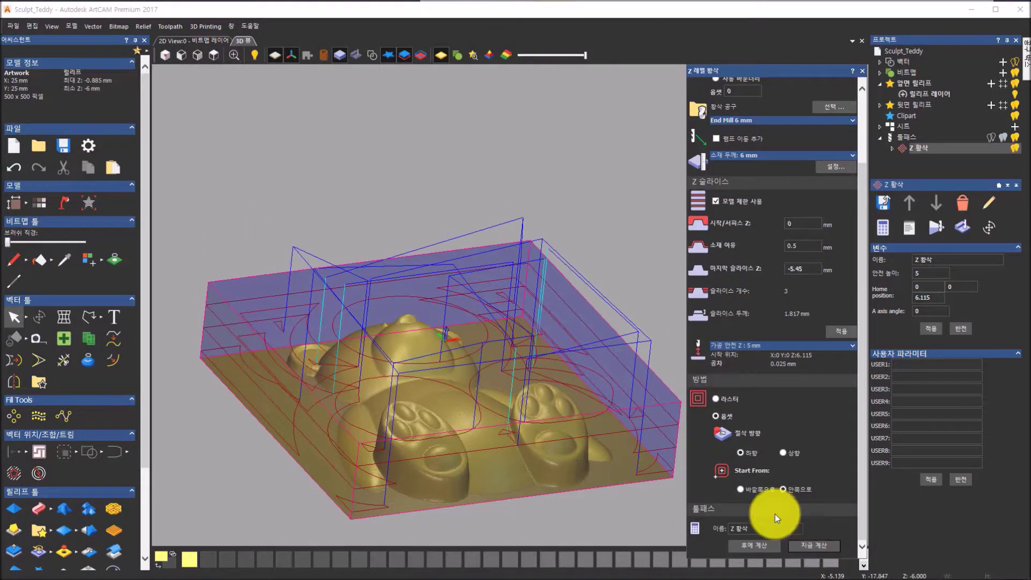
- Inspect the offset passes around the bear and turn on ramp moves for the roughing toolpath
left_click(212, 56)
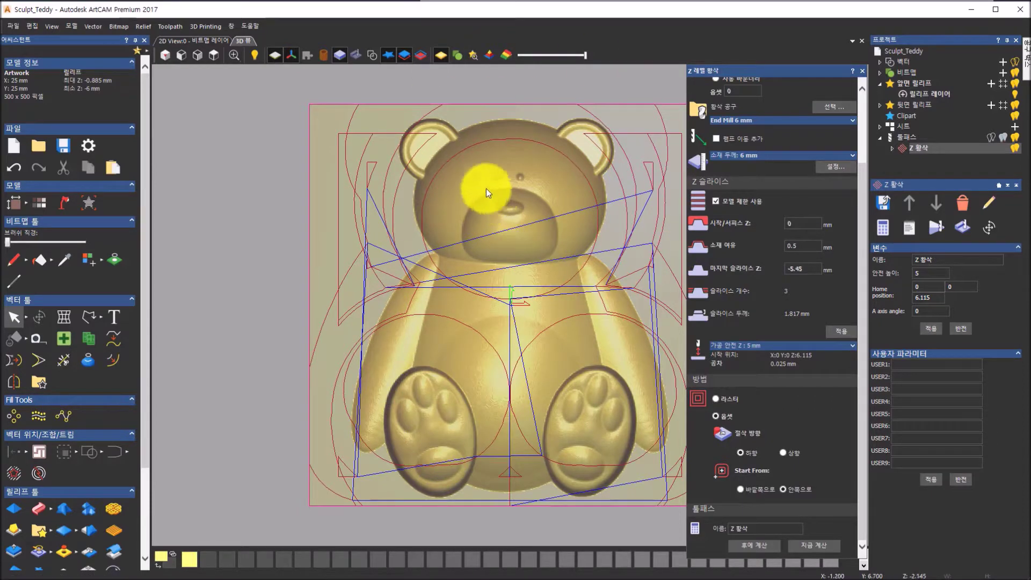
mouse_move(516, 297)
left_mouse_down()
mouse_move(491, 306)
mouse_move(475, 359)
mouse_move(528, 237)
mouse_move(527, 86)
mouse_move(497, 161)
mouse_move(513, 176)
left_mouse_up()
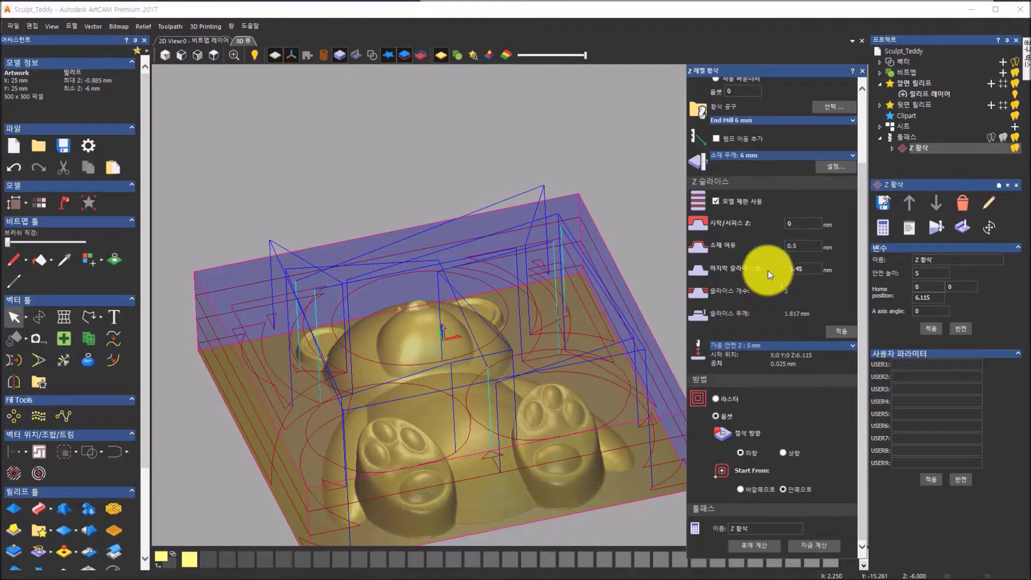
scroll(767, 270, "up", 3)
left_click(714, 211)
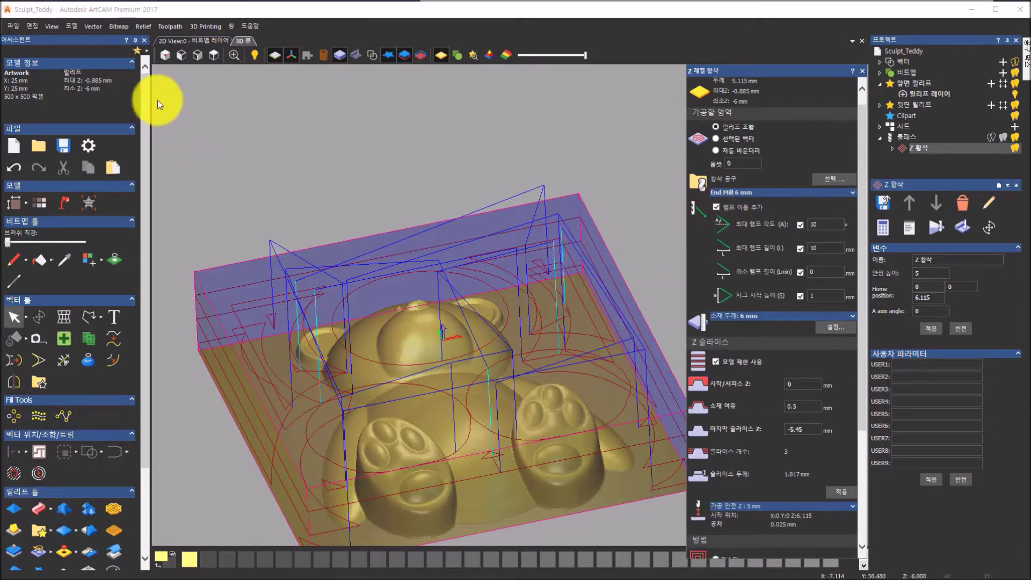
left_click(198, 54)
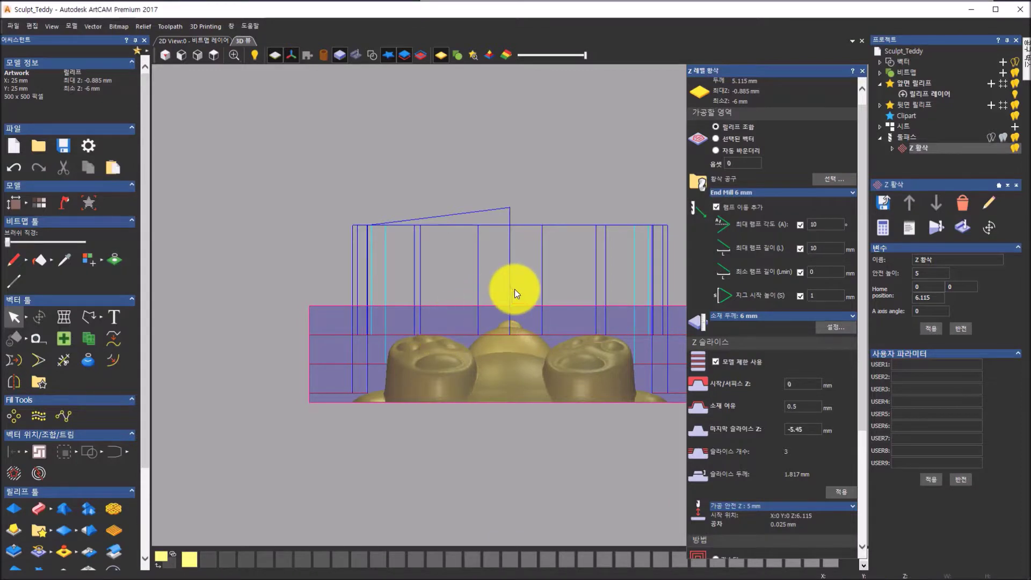
middle_click_drag(514, 288, 426, 298)
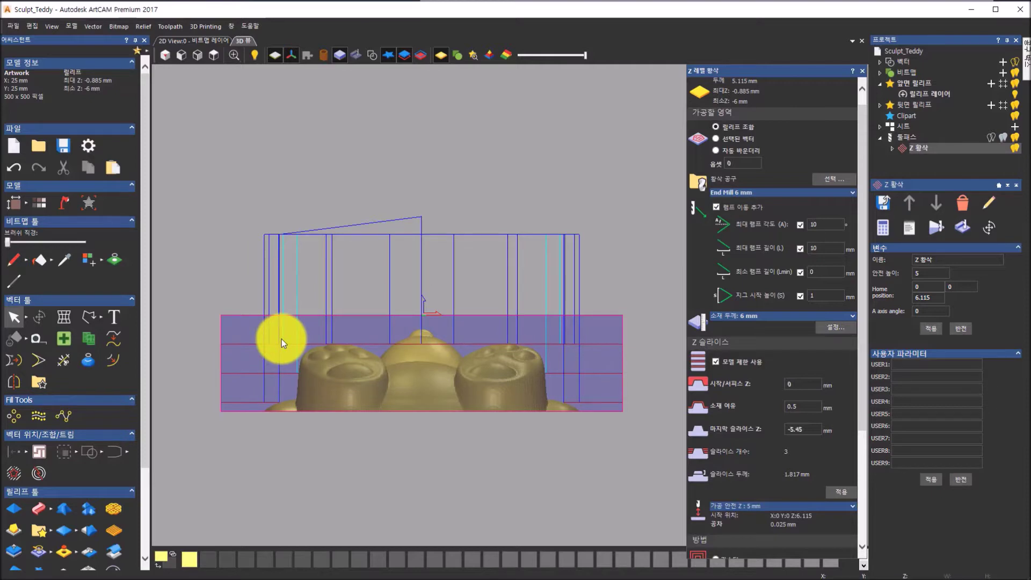
mouse_move(255, 171)
left_mouse_down()
mouse_move(254, 280)
mouse_move(307, 287)
mouse_move(312, 167)
left_mouse_up()
left_click(269, 195)
mouse_move(275, 212)
left_mouse_down()
mouse_move(243, 241)
mouse_move(242, 262)
mouse_move(274, 297)
mouse_move(266, 302)
mouse_move(284, 303)
left_mouse_up()
left_click(279, 271)
mouse_move(278, 314)
left_mouse_down()
mouse_move(278, 332)
mouse_move(293, 321)
left_mouse_up()
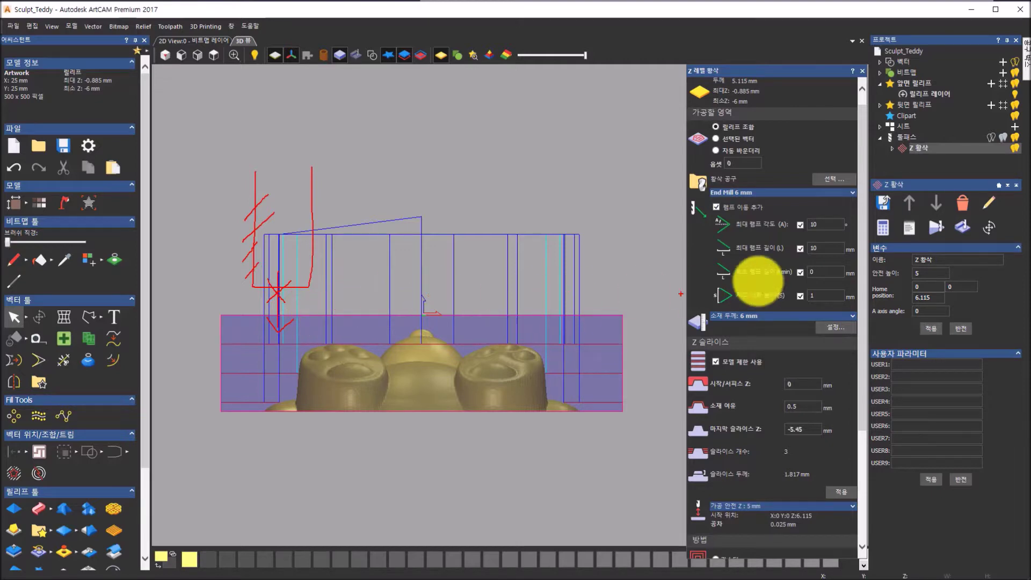
mouse_move(707, 197)
left_mouse_down("ctrl+shift")
mouse_move(747, 220)
mouse_move(768, 199)
mouse_move(702, 215)
mouse_move(706, 201)
left_mouse_up("ctrl+shift")
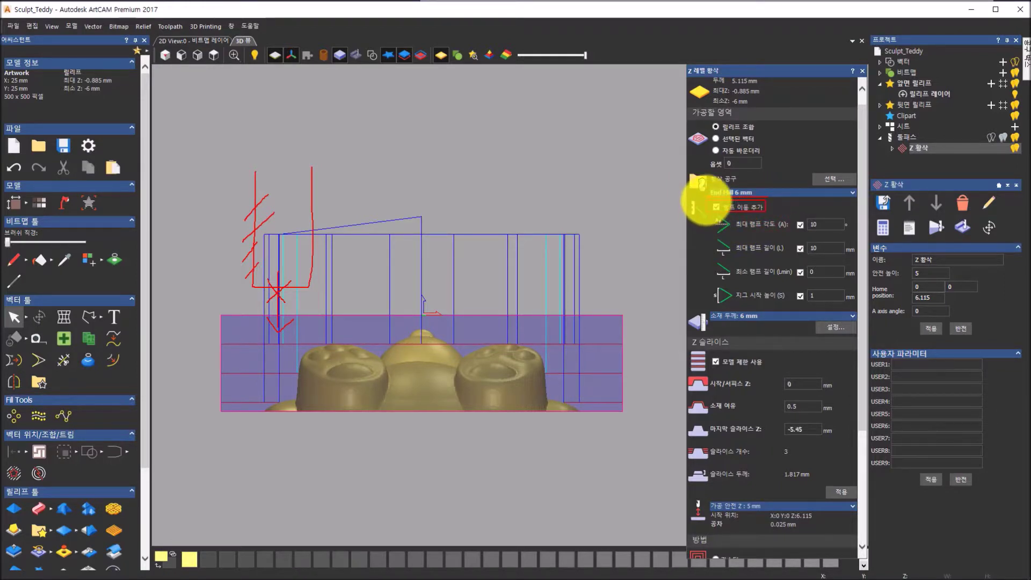
mouse_move(542, 248)
left_mouse_down()
mouse_move(511, 257)
mouse_move(547, 276)
mouse_move(520, 272)
mouse_move(558, 295)
mouse_move(531, 290)
mouse_move(552, 315)
mouse_move(546, 297)
mouse_move(535, 320)
left_mouse_up()
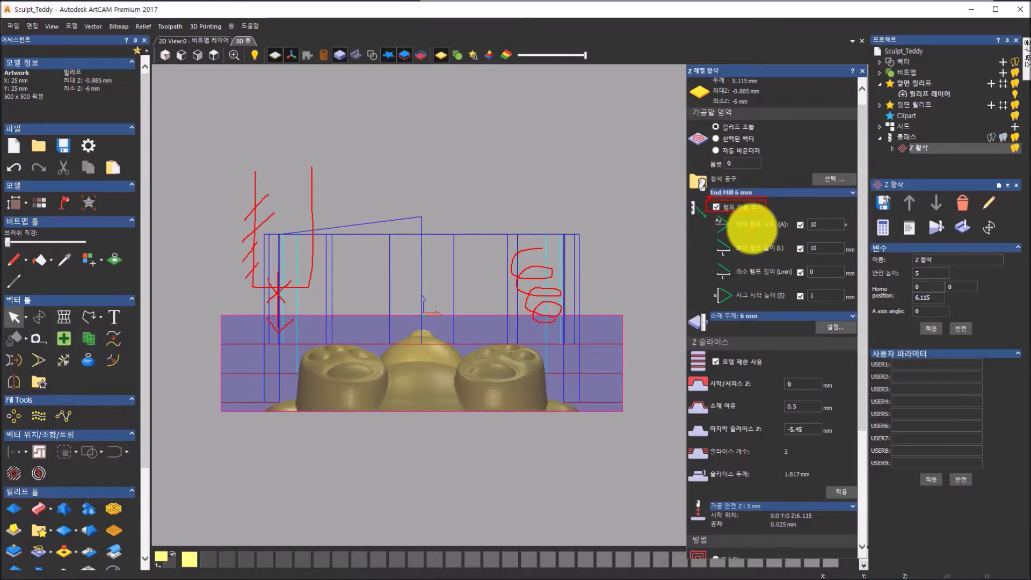
key("Escape")
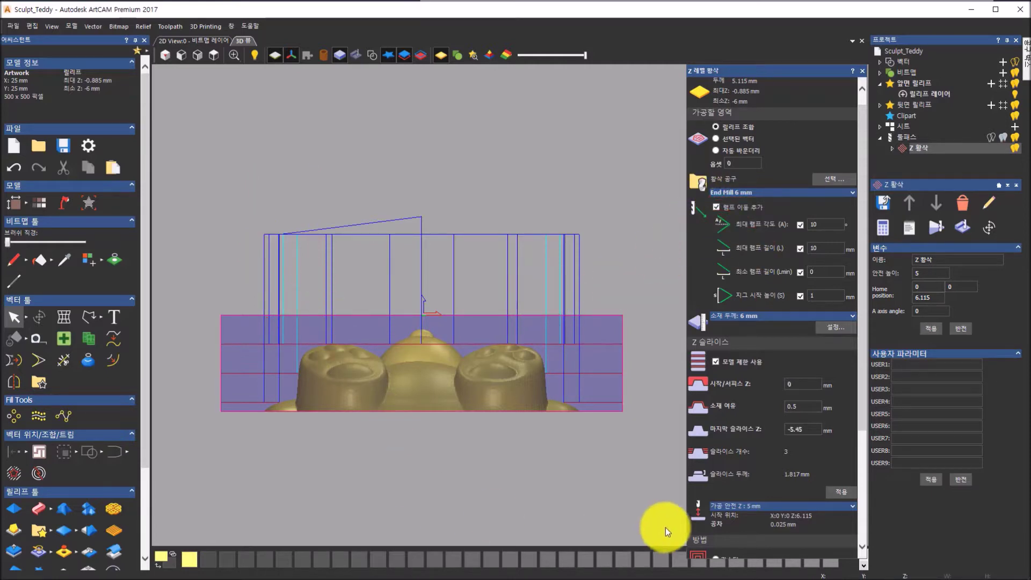
- Recalculate the offset roughing toolpath immediately with ramp moves and inspect the ramped entries from above and from the front
scroll(797, 534, "down", 5)
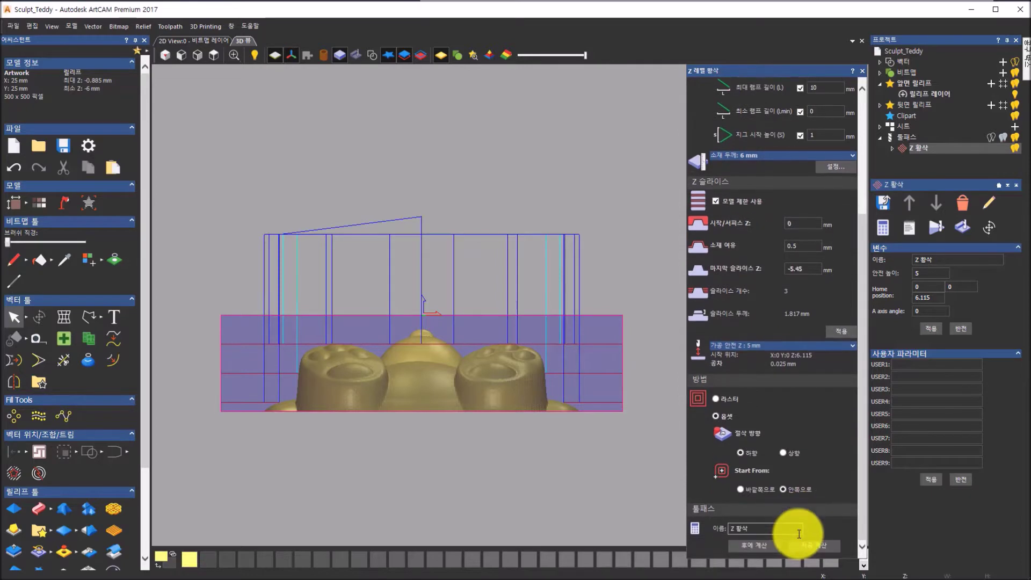
left_click(797, 546)
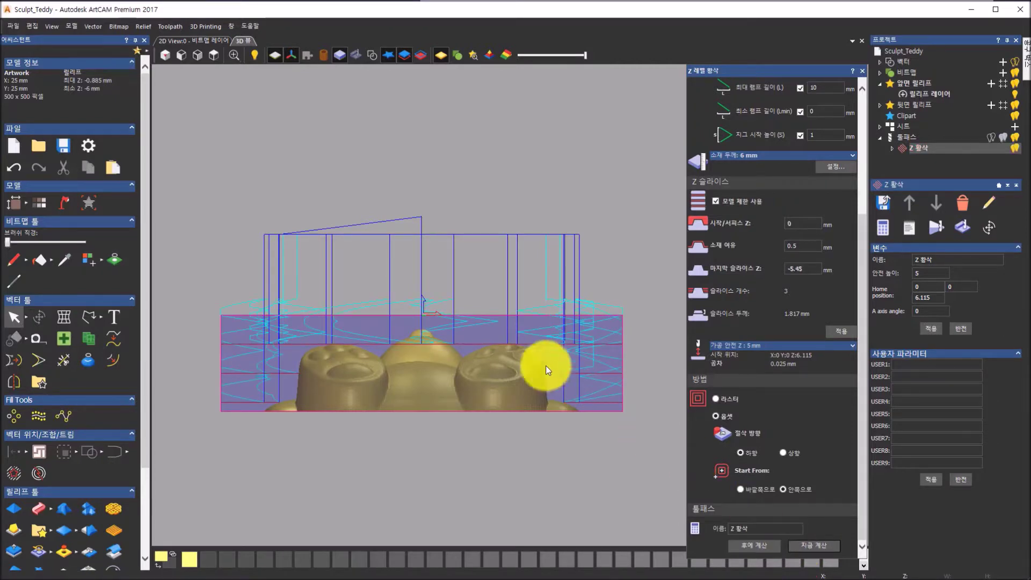
left_click_drag(395, 308, 265, 228)
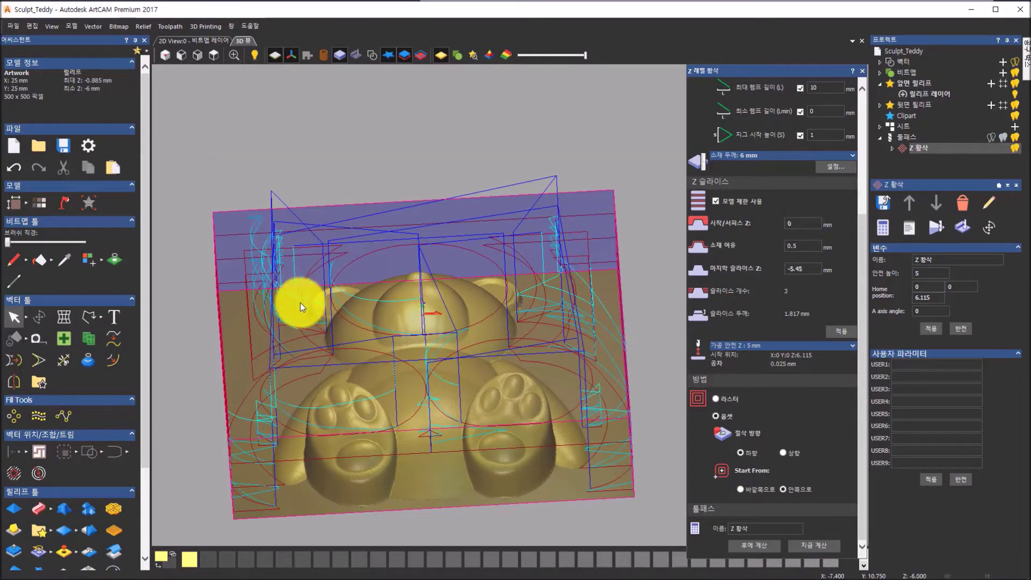
left_click(213, 57)
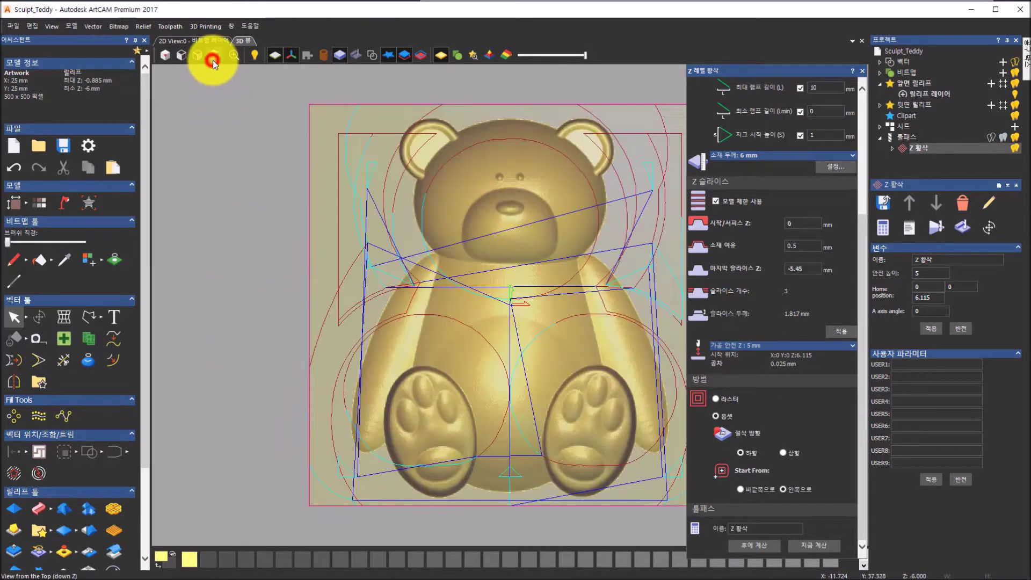
left_click(199, 54)
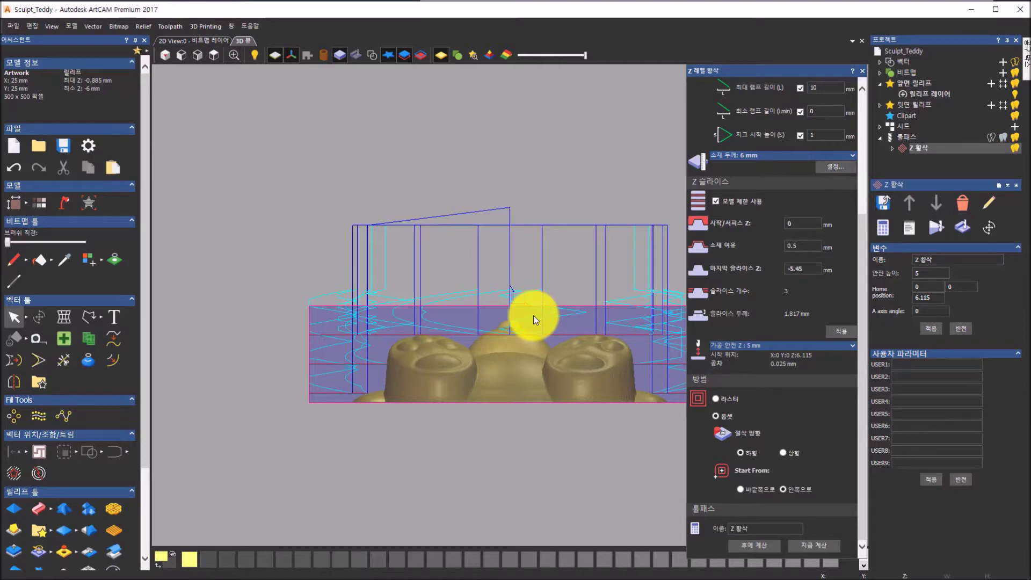
- Close the Z-level roughing settings and simulate the toolpath on the entire model at the standard 0.050 mm resolution
left_click(859, 72)
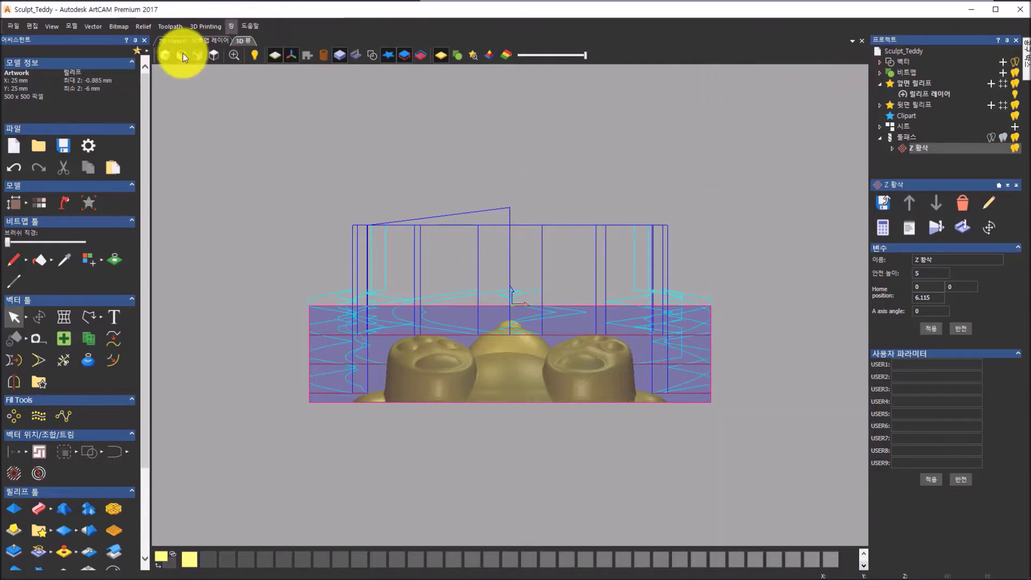
left_click(165, 55)
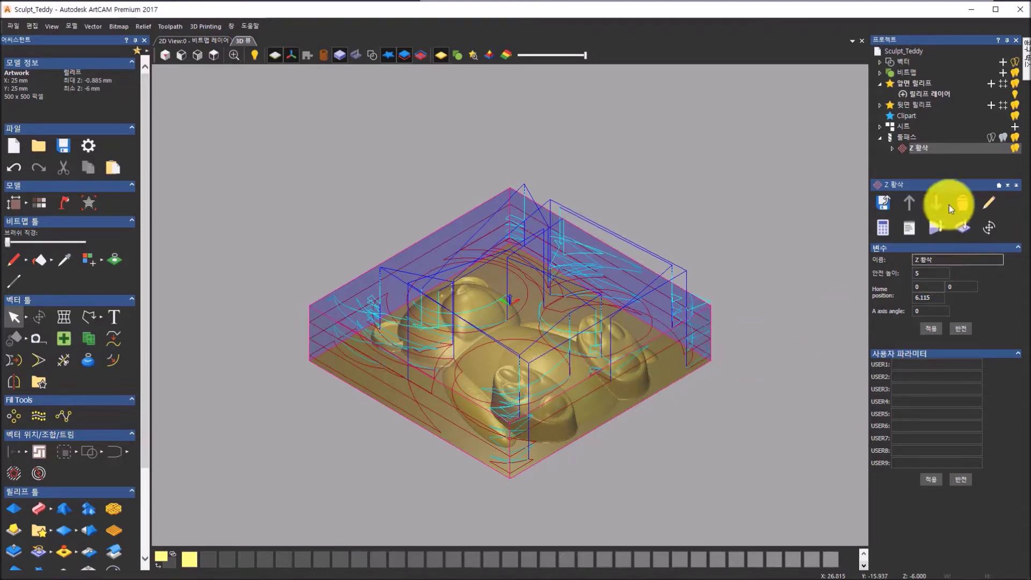
left_click(913, 136)
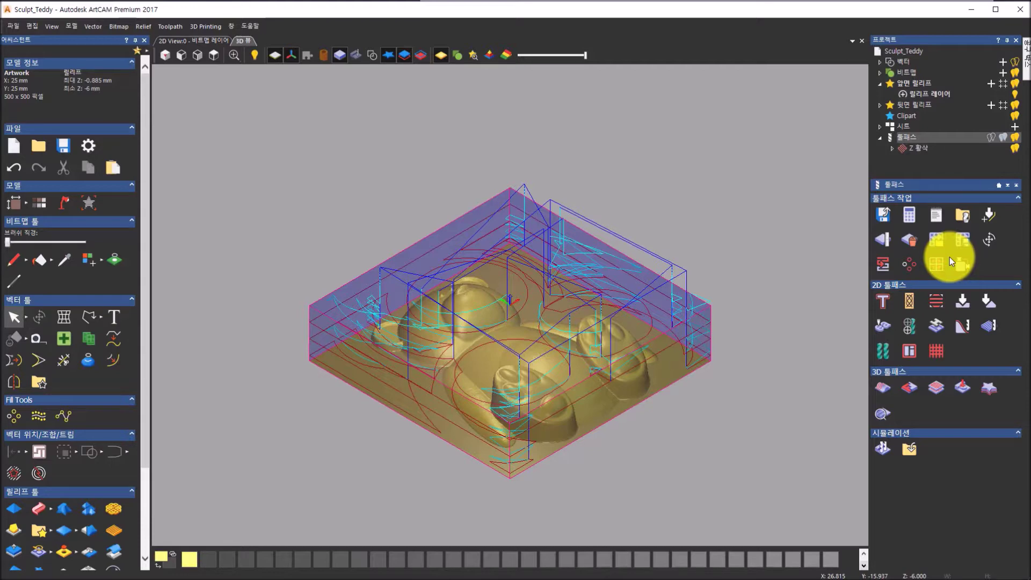
left_click(880, 454)
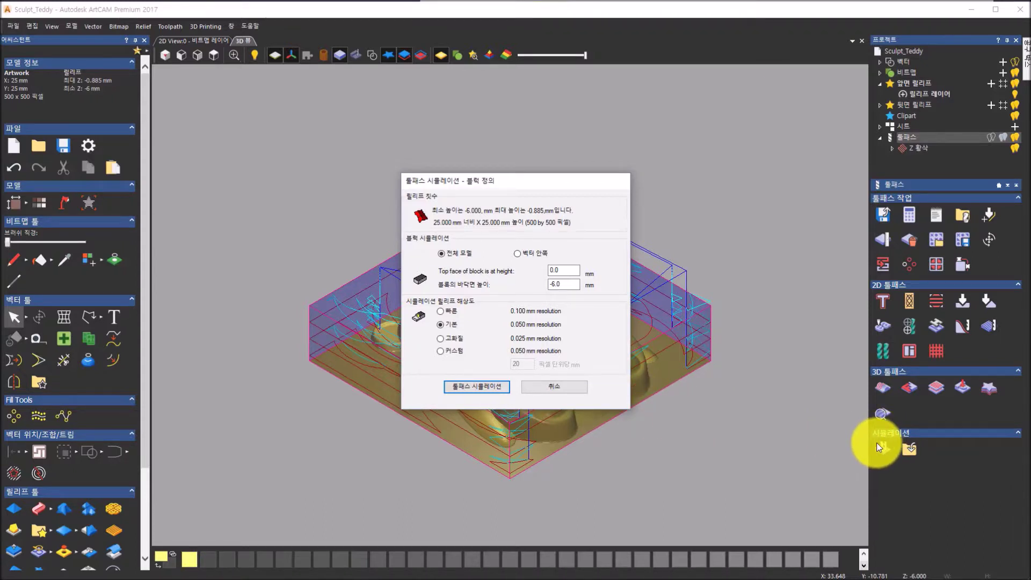
left_click(488, 389)
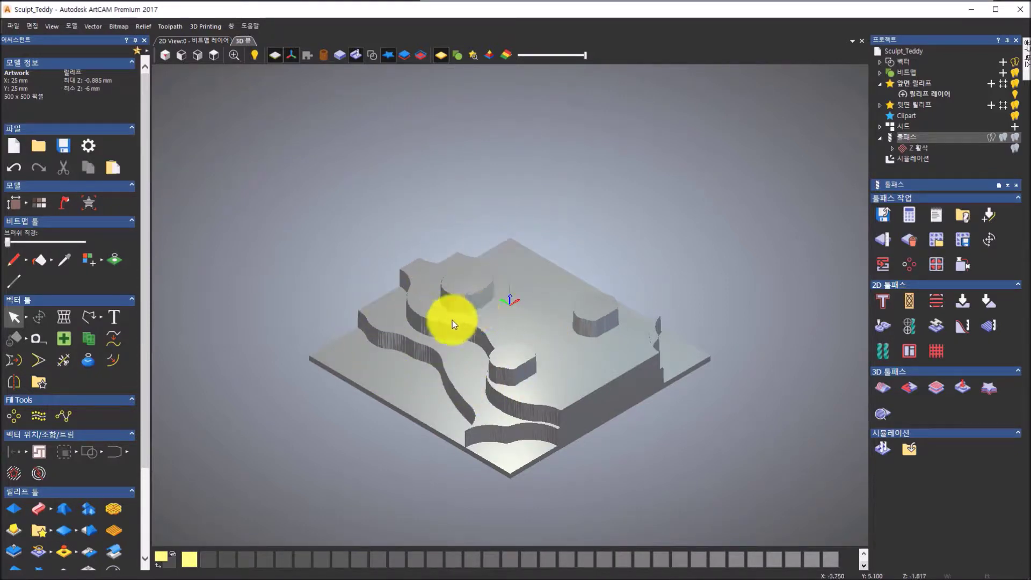
- Examine the stepped levels and remaining stock of the simulated roughing block from several angles
left_click_drag(581, 368, 517, 385)
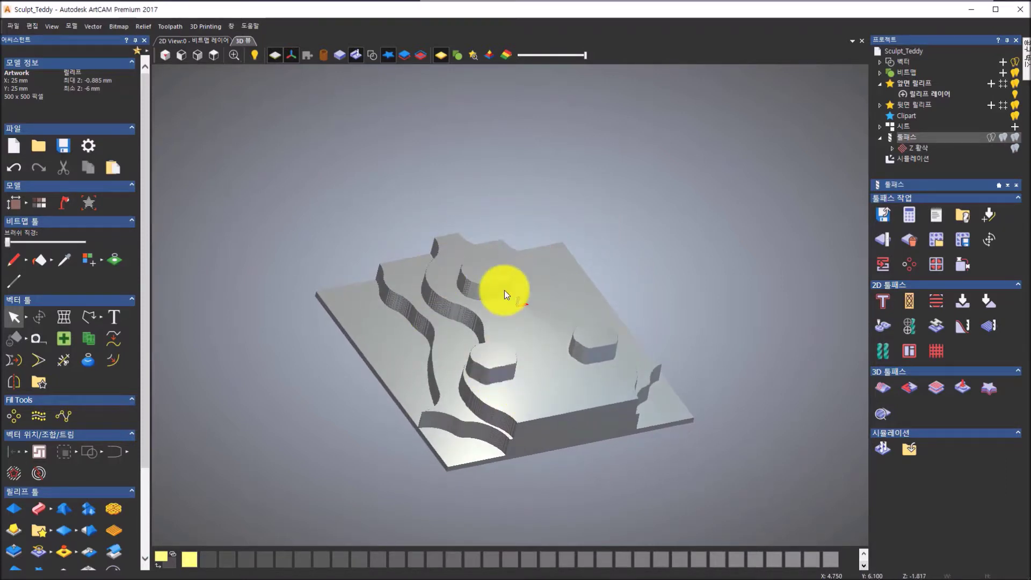
scroll(549, 354, "up", 2)
left_click_drag(577, 355, 570, 382)
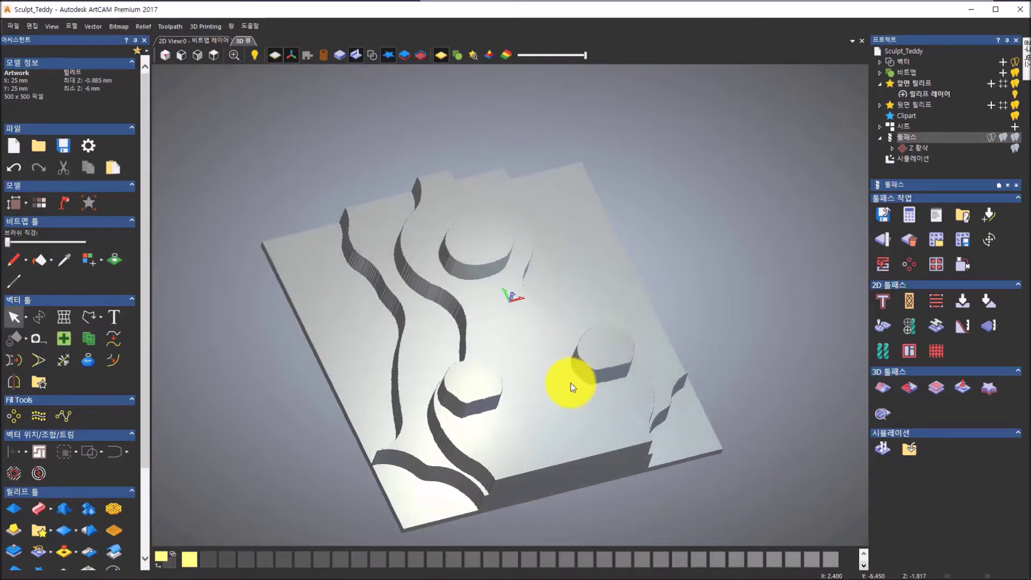
left_click(921, 165)
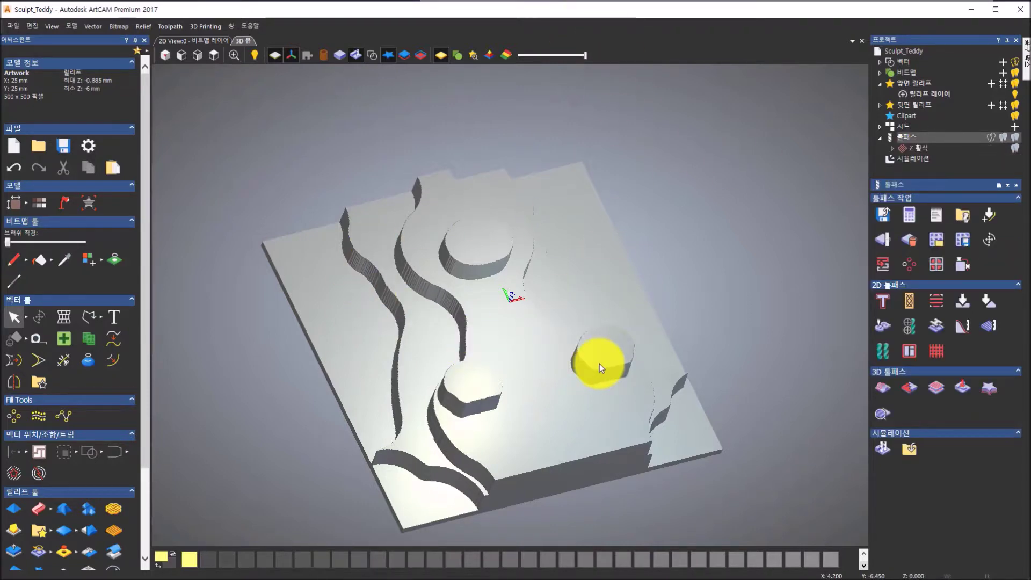
left_click_drag(590, 367, 667, 275)
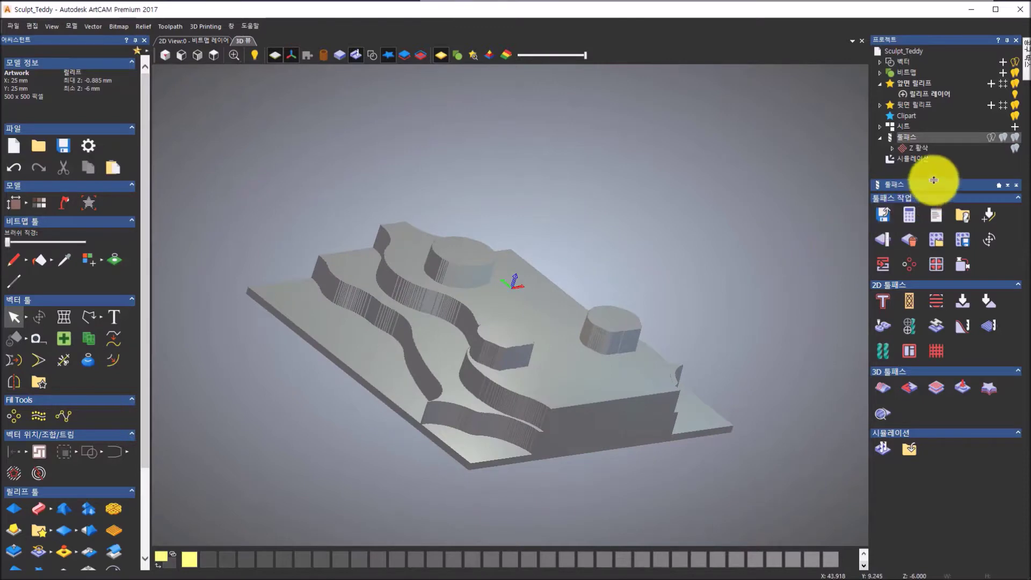
- Delete the roughing simulation and look over the bear relief's surface
left_click(923, 160)
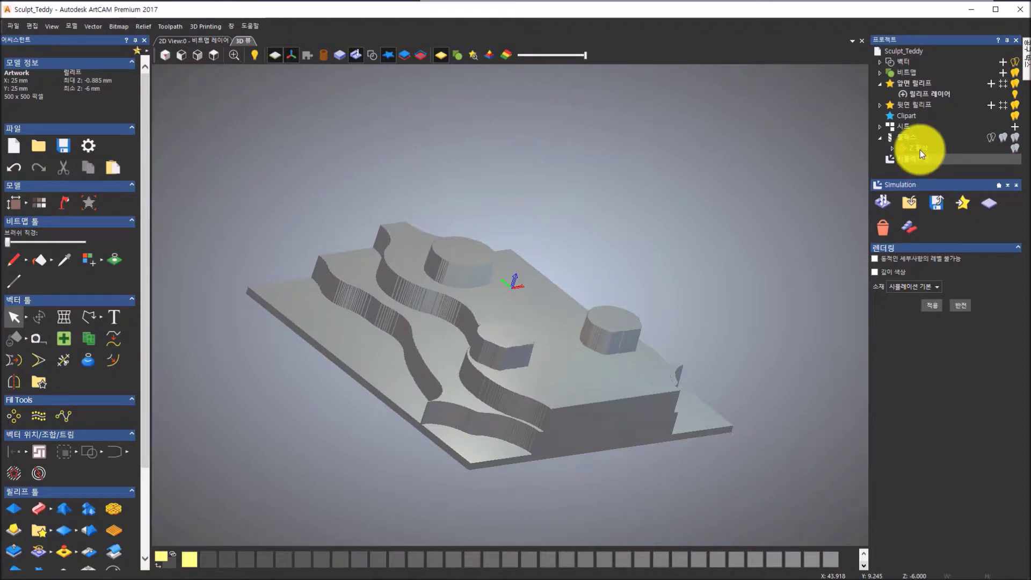
left_click(884, 231)
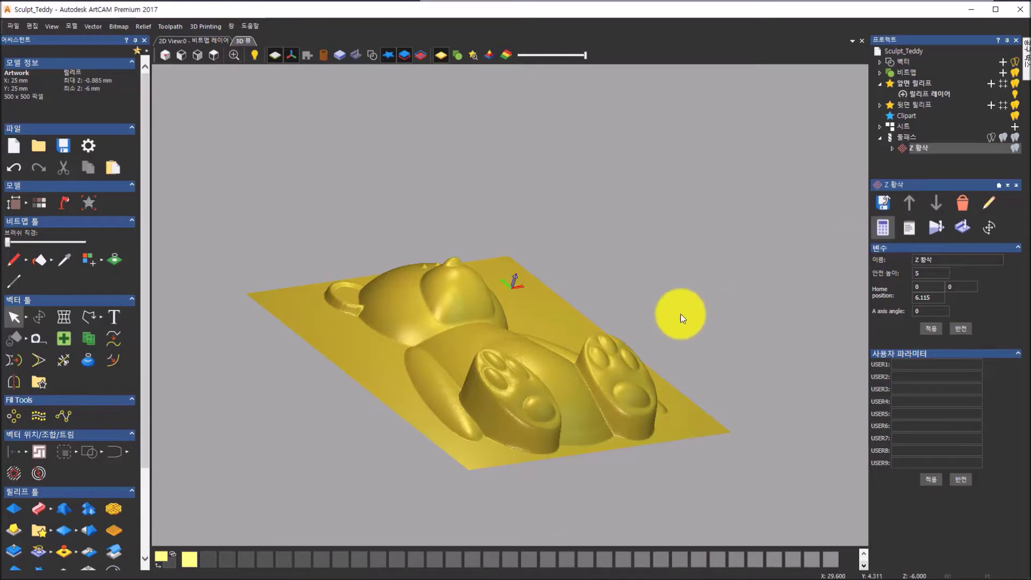
left_click_drag(685, 248, 584, 311)
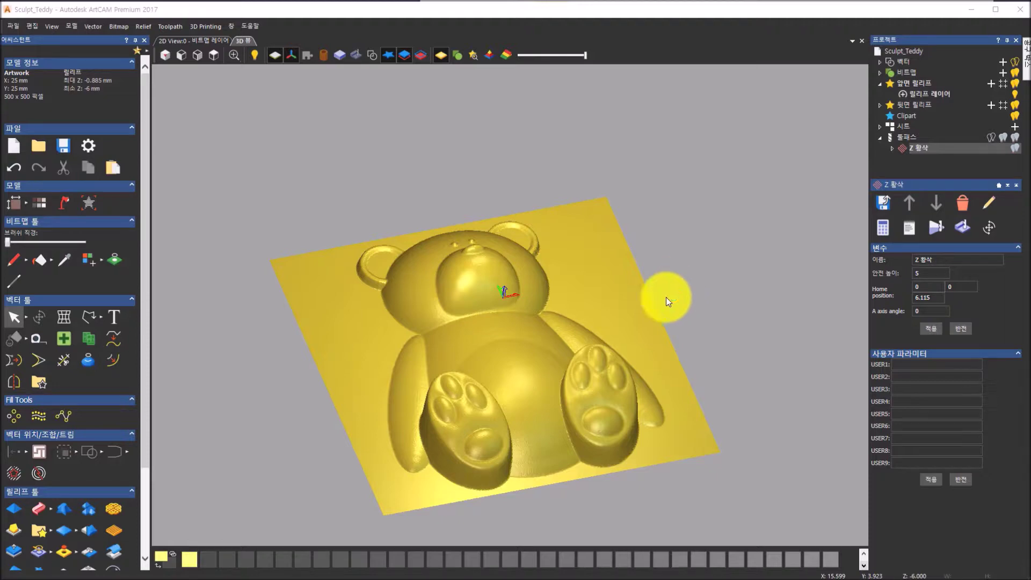
left_click_drag(597, 430, 619, 375)
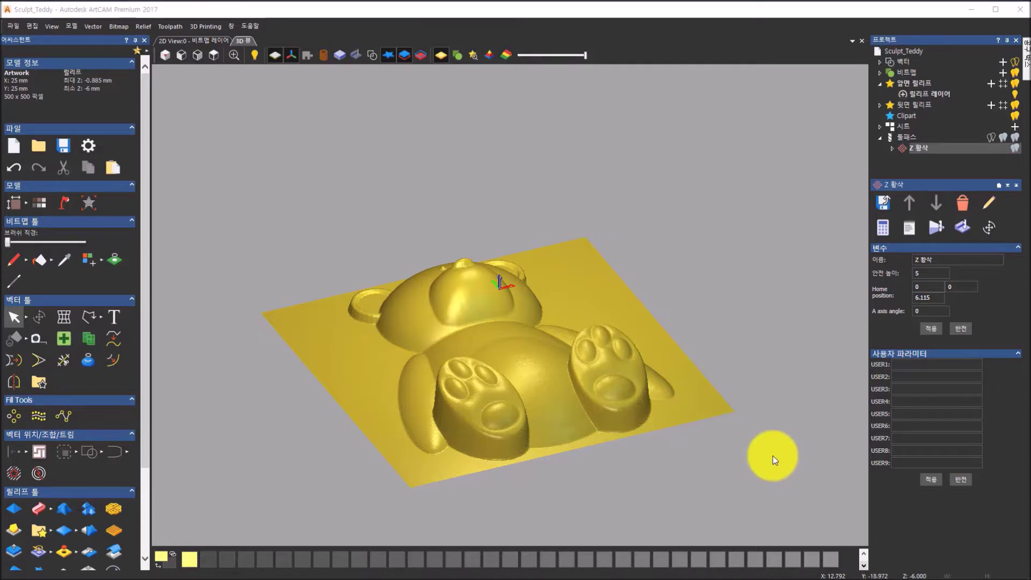
scroll(478, 449, "up", 2)
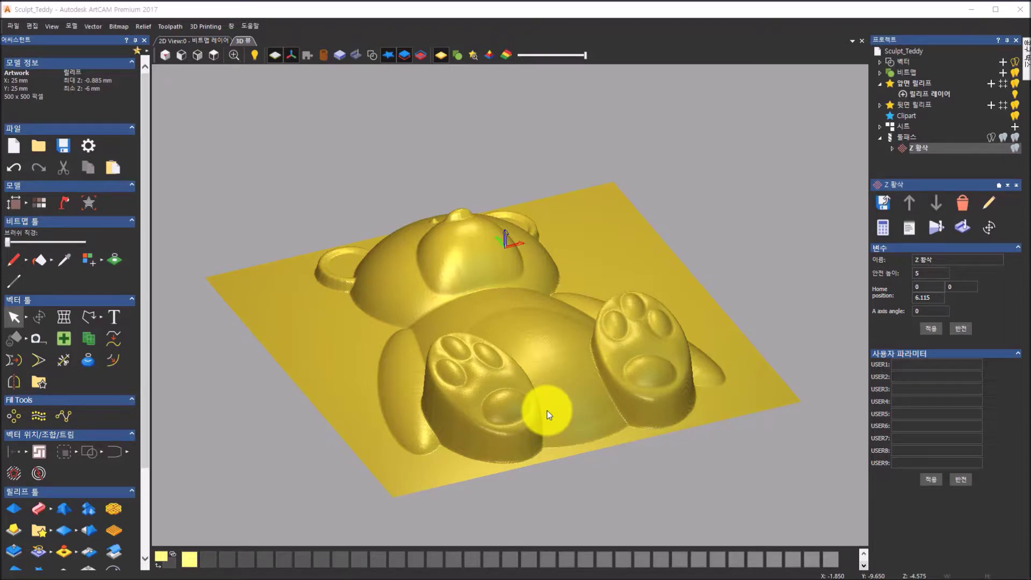
- Start a new Machine Relief toolpath and set its machining area to the whole relief
left_click(919, 136)
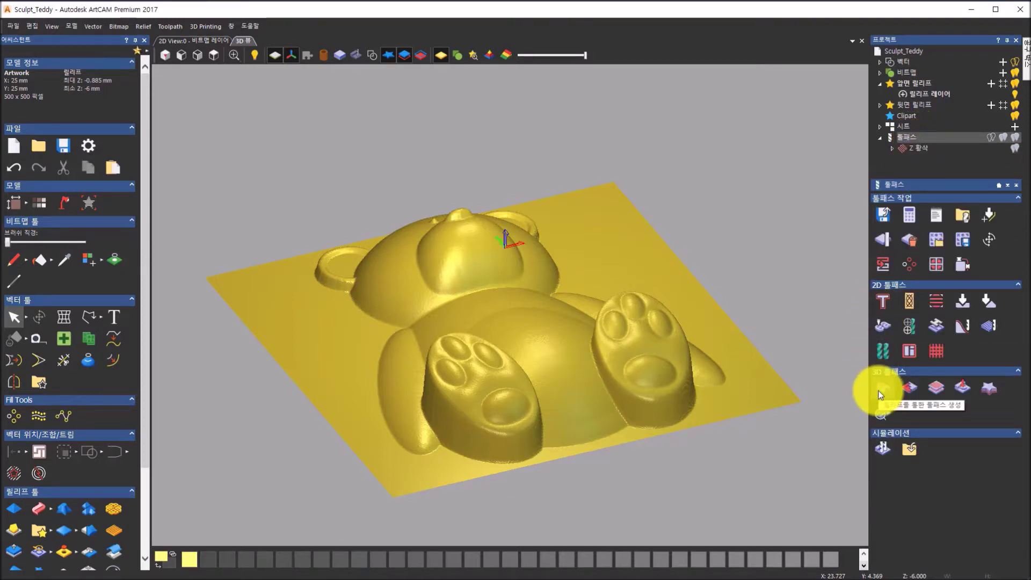
left_click(878, 391)
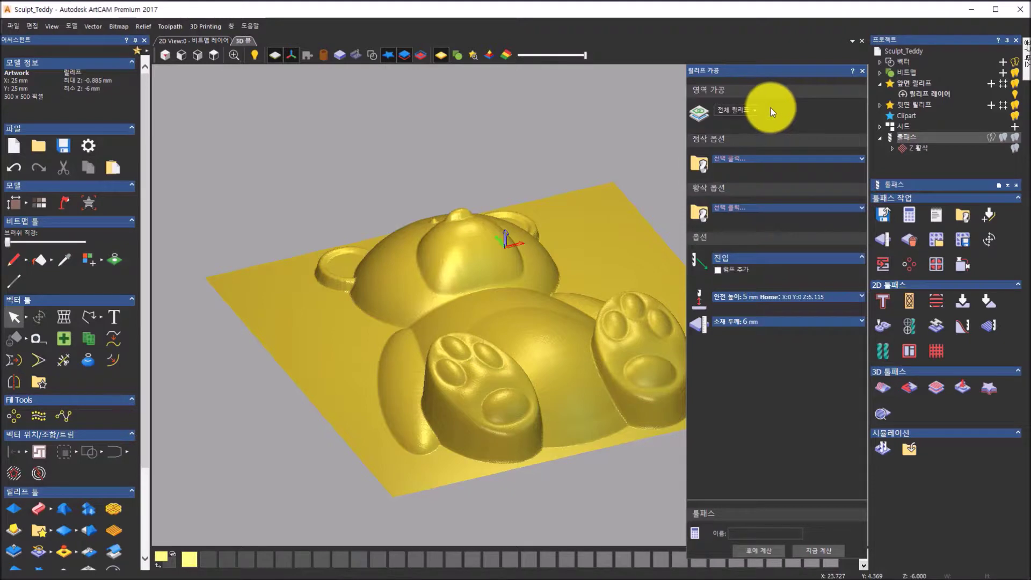
left_click(754, 108)
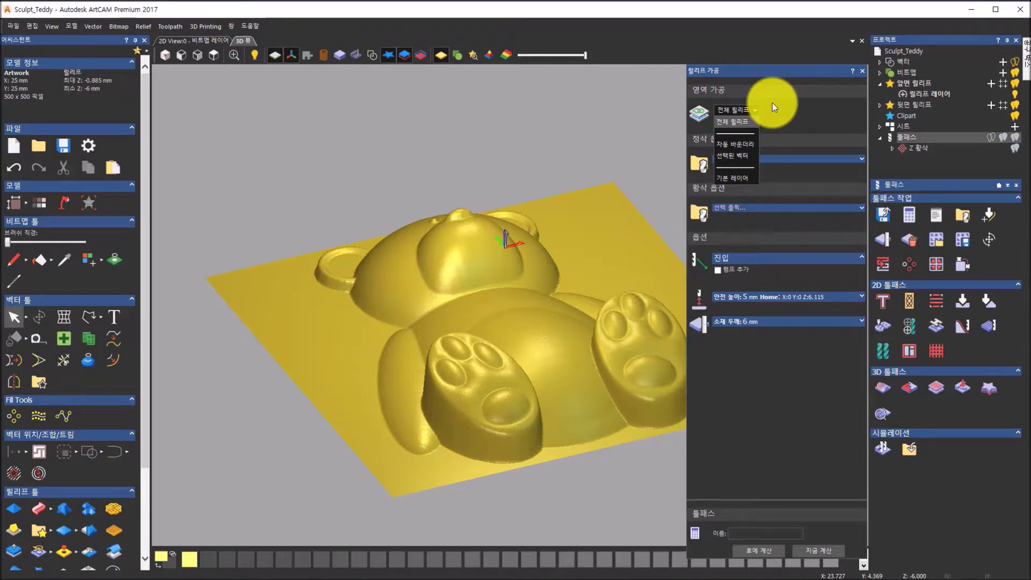
left_click(736, 120)
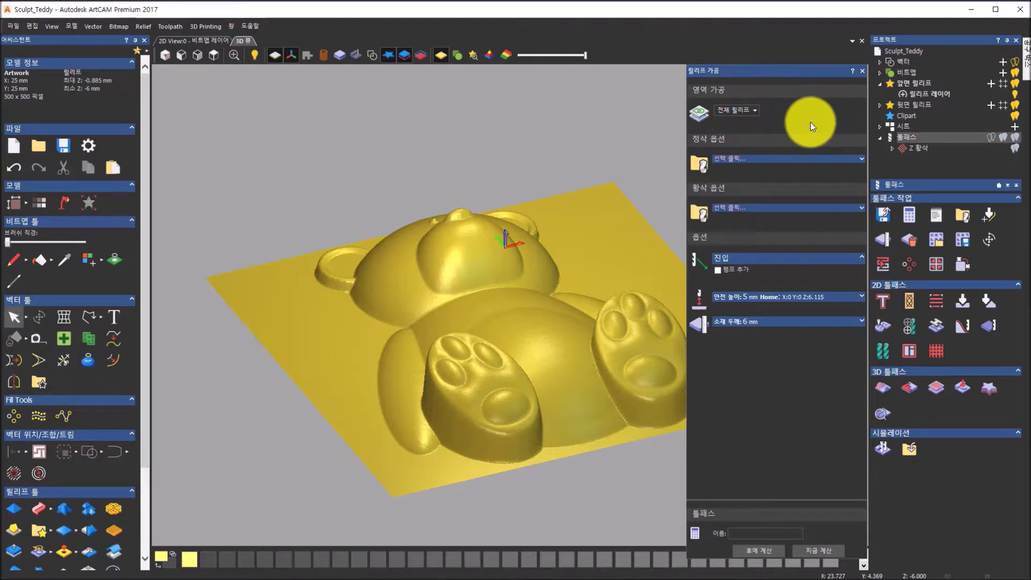
- Assign the Ball Nose 3 mm tool from the Steel 3D Finishing group as the relief's finishing tool
left_click(858, 157)
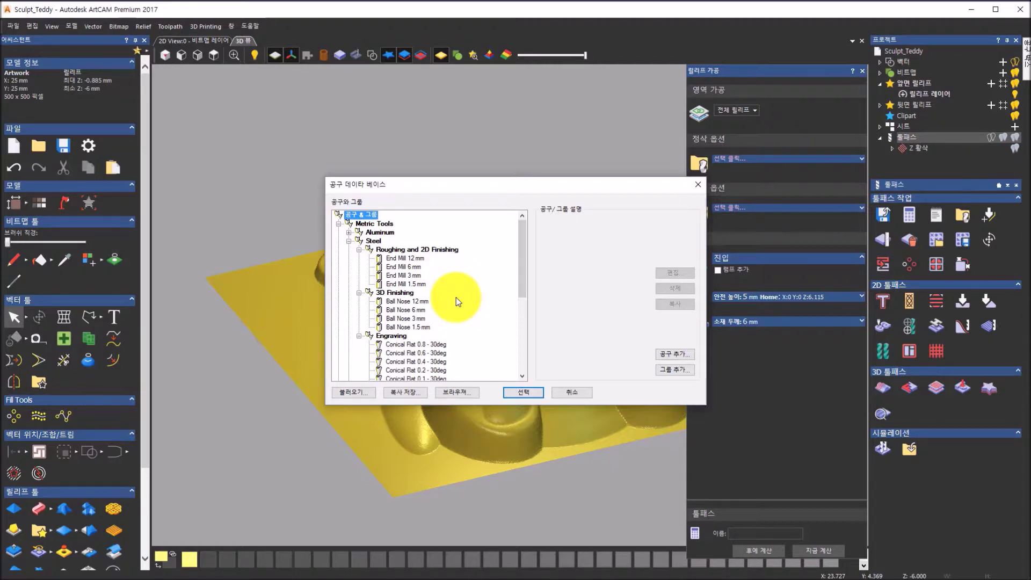
left_click(405, 318)
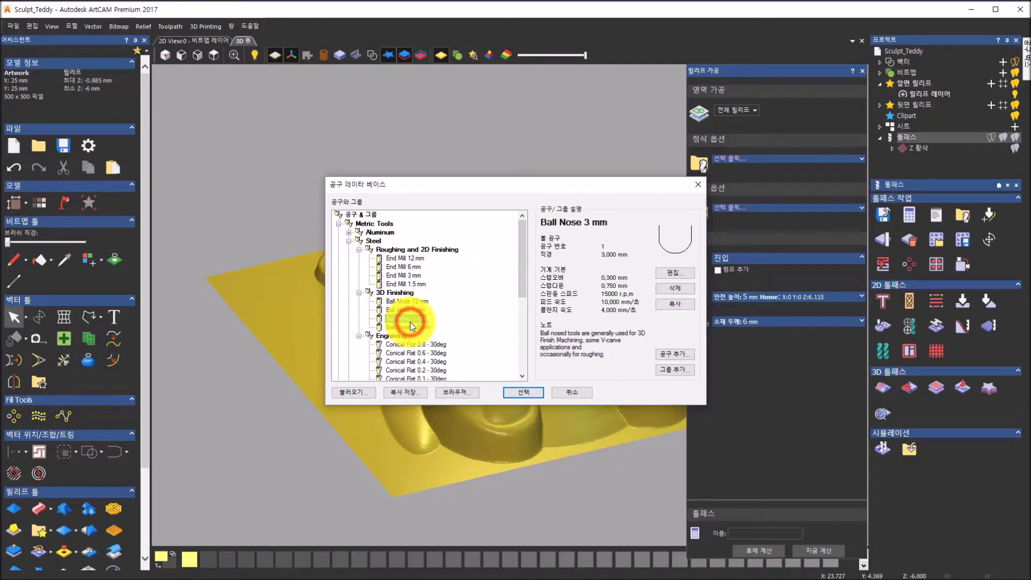
left_click(392, 321)
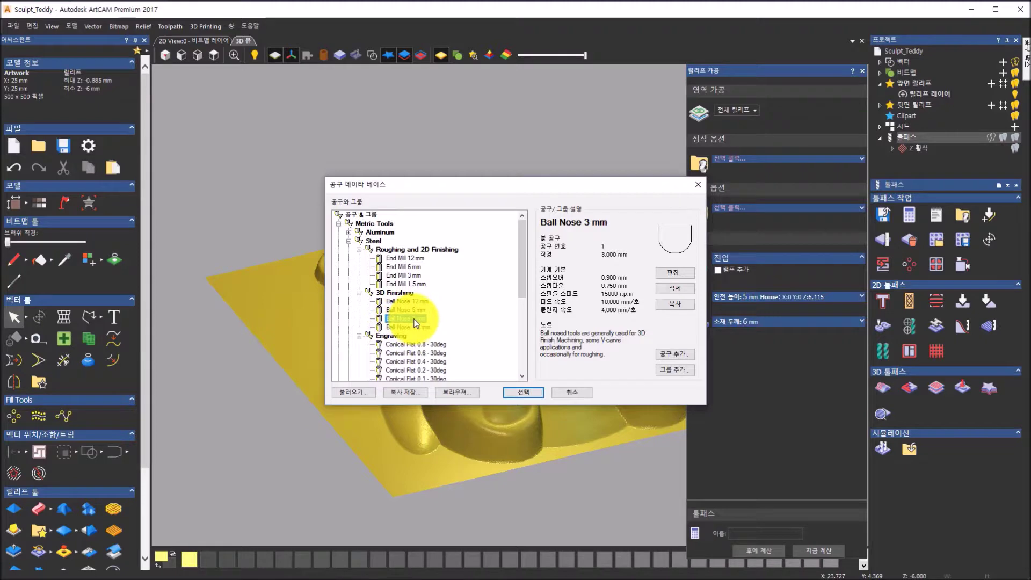
left_click(540, 395)
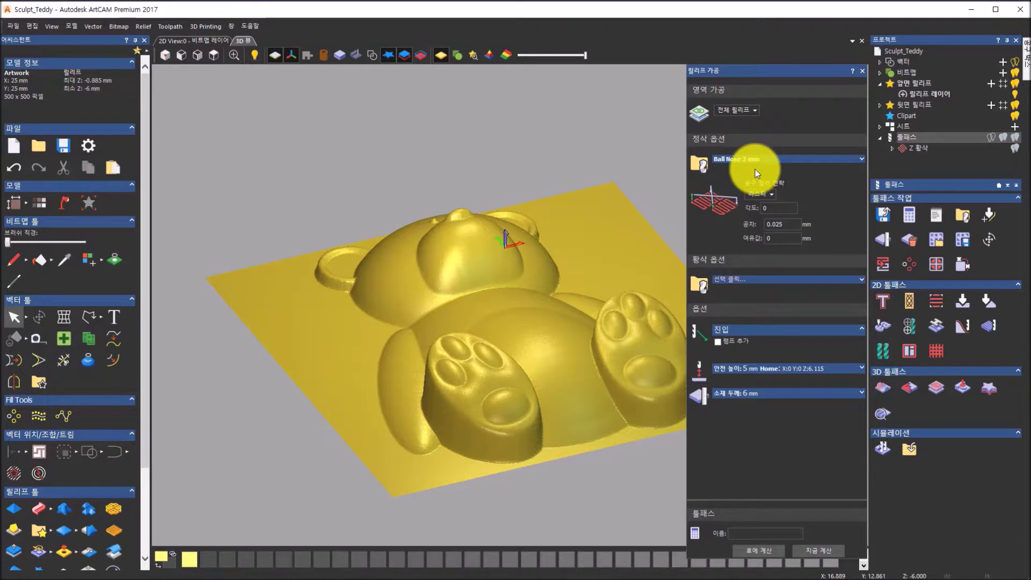
- Choose the Raster (라스터) strategy with an angle of 0 for the finishing pass
left_click(771, 194)
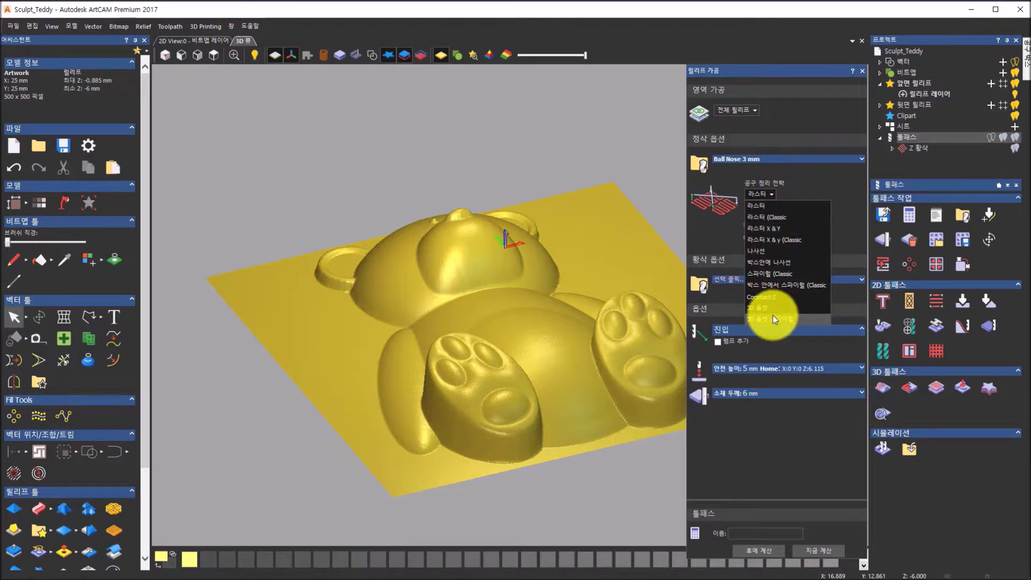
left_click(784, 205)
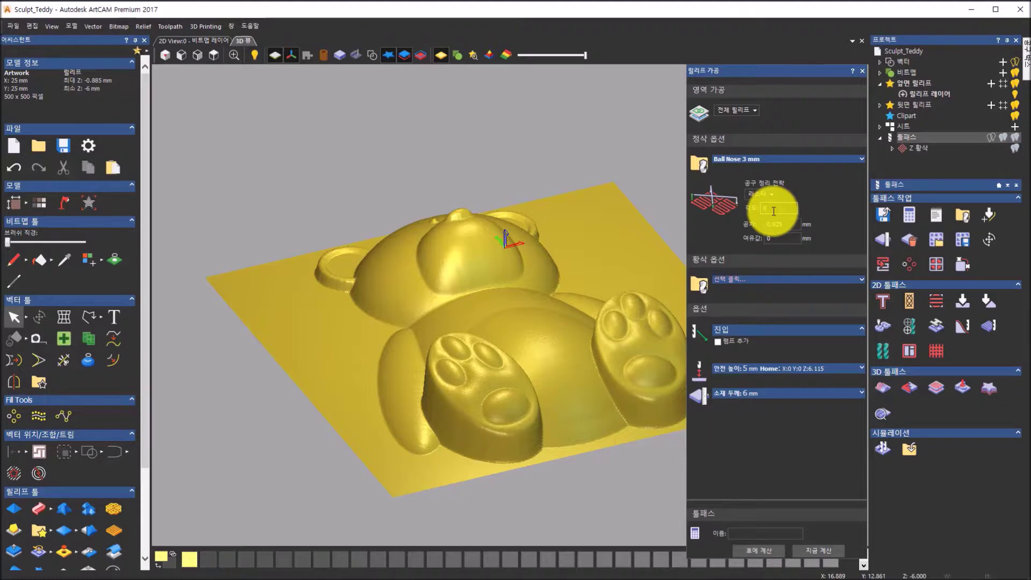
left_click(781, 208)
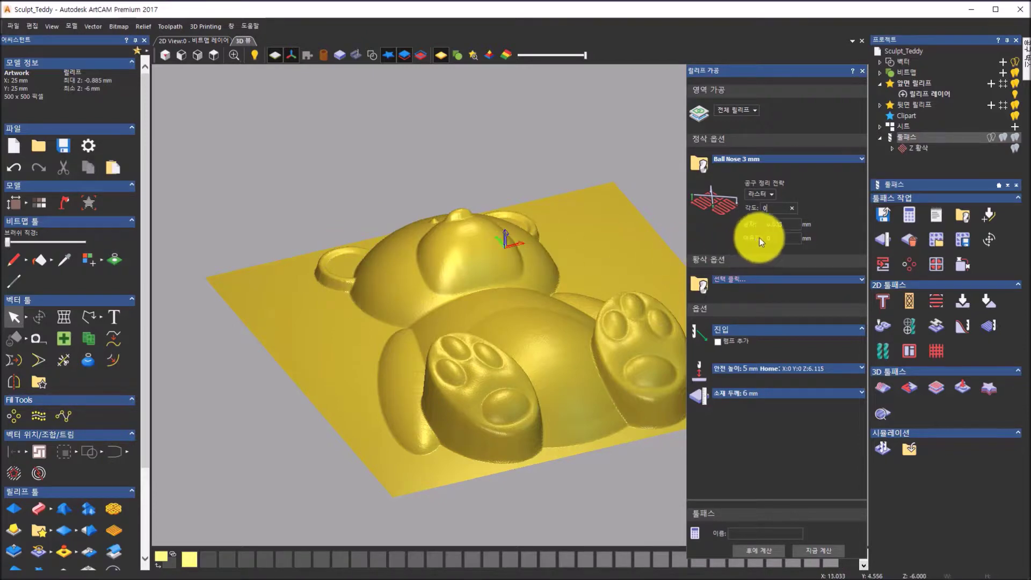
- Set the finishing tolerance to 0.01 mm and the allowance to 0.5 mm
left_click(773, 225)
left_click_drag(772, 224, 742, 226)
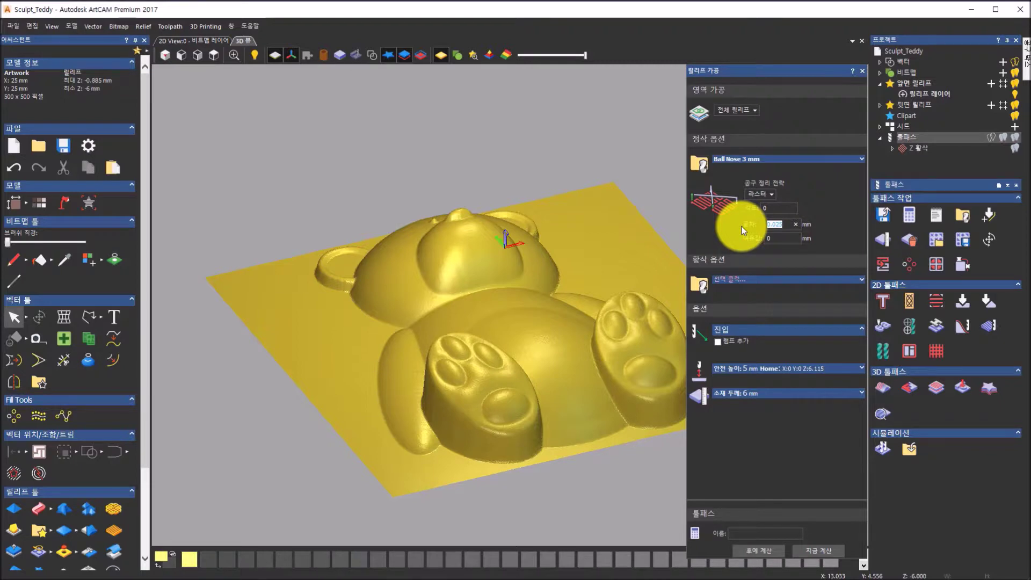
type("0")
left_click(777, 240)
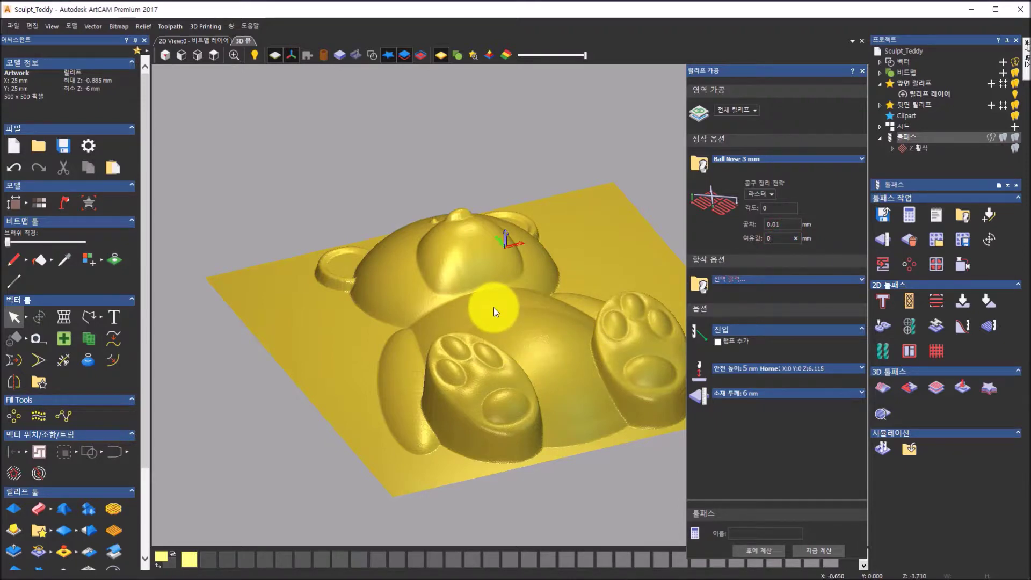
left_click(777, 237)
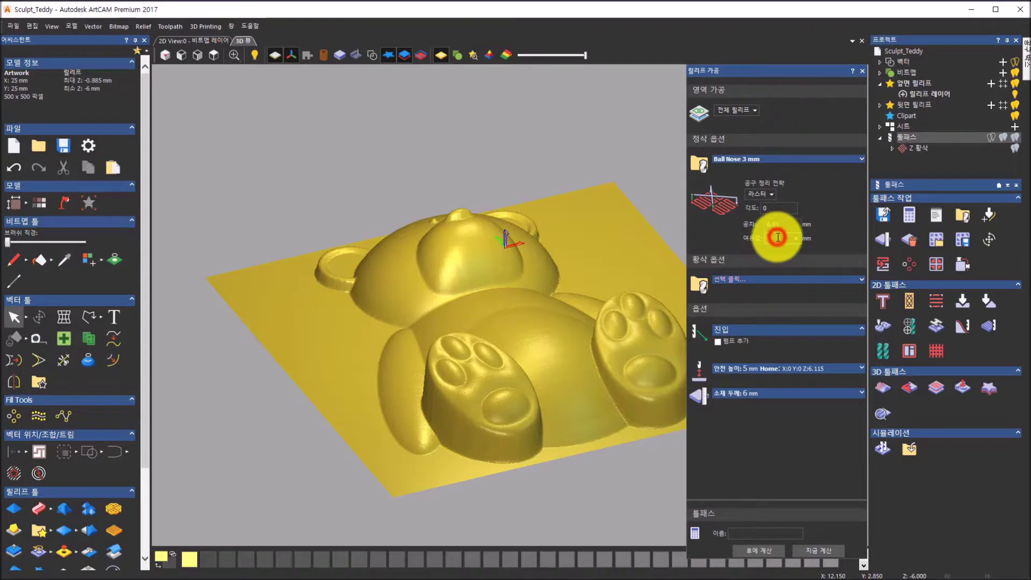
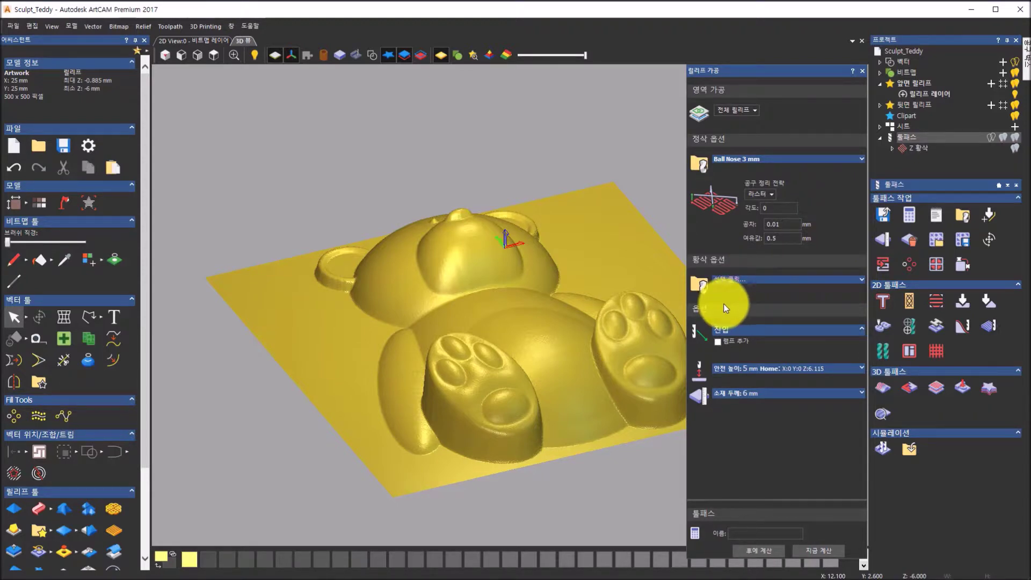
left_click(861, 281)
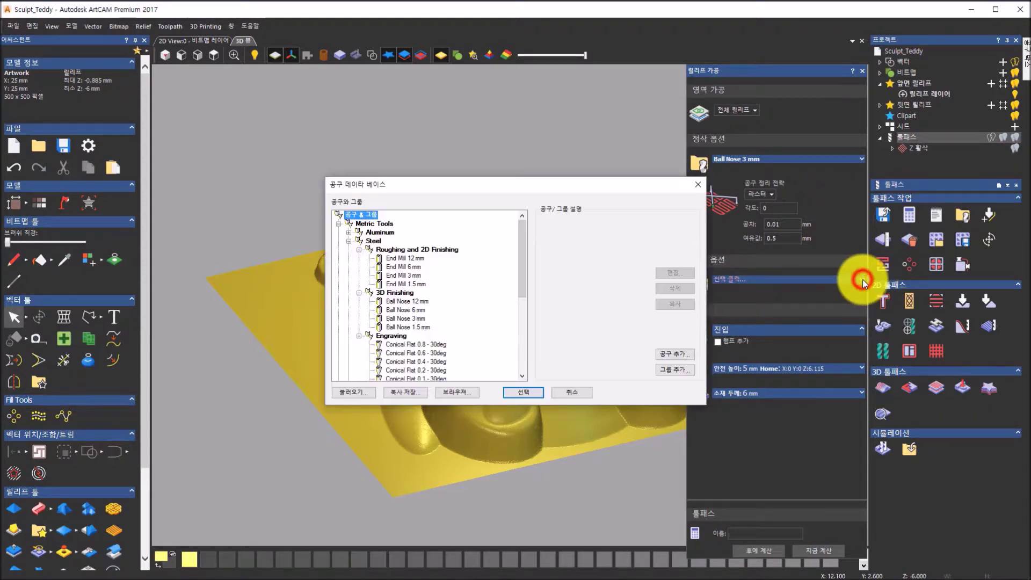
left_click(402, 259)
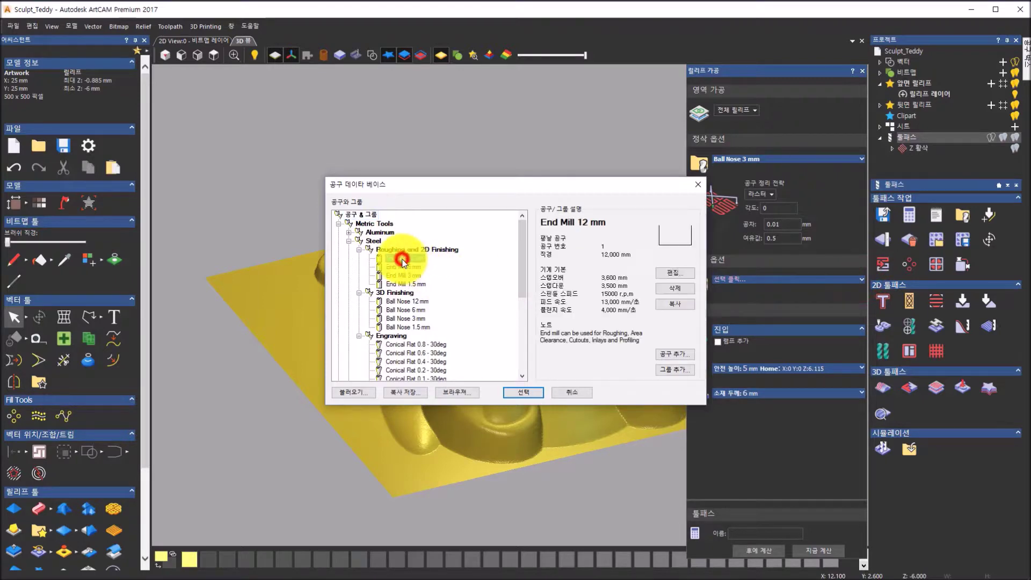
left_click(523, 392)
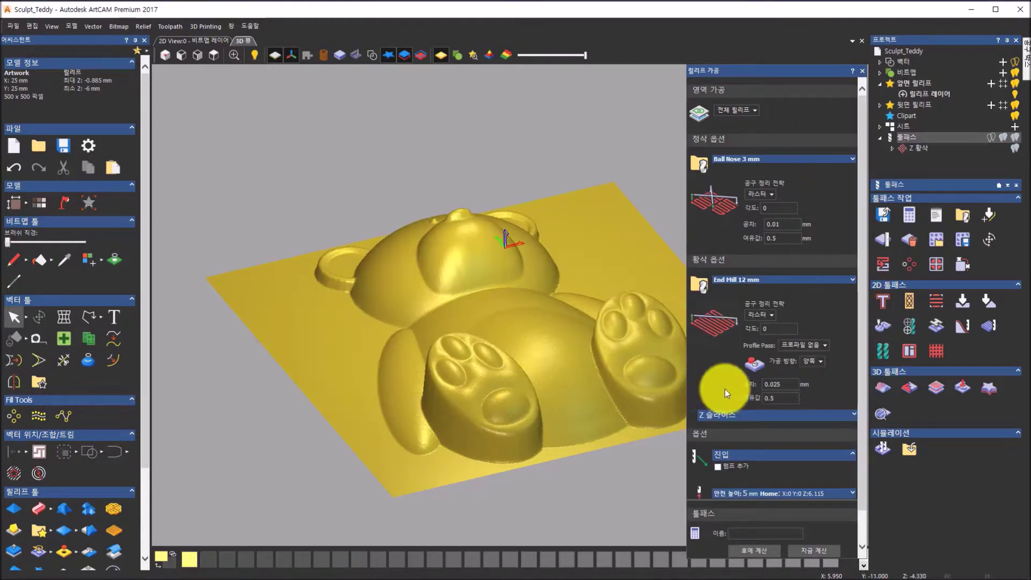
left_click(853, 415)
scroll(851, 414, "down", 3)
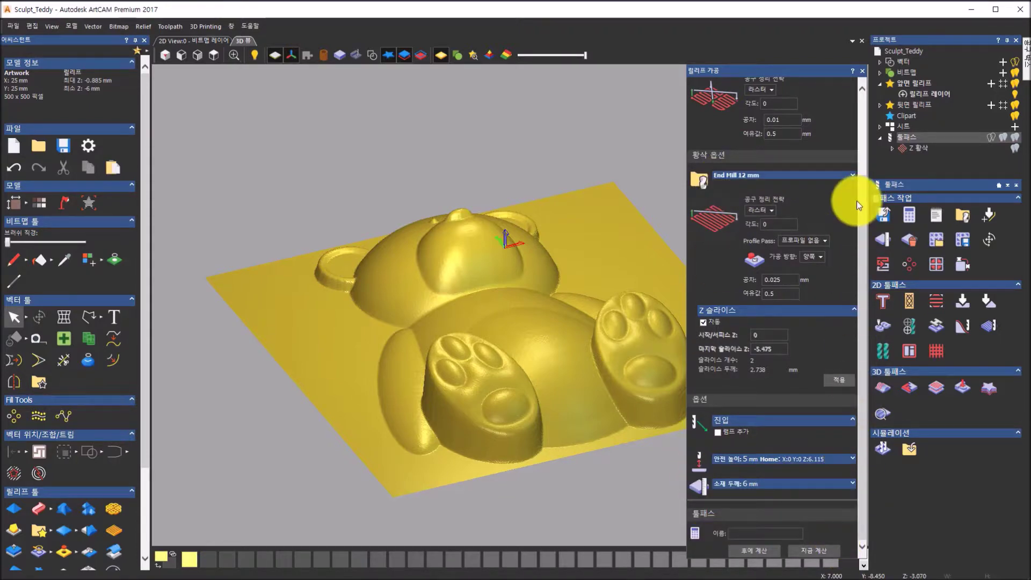
scroll(766, 363, "up", 3)
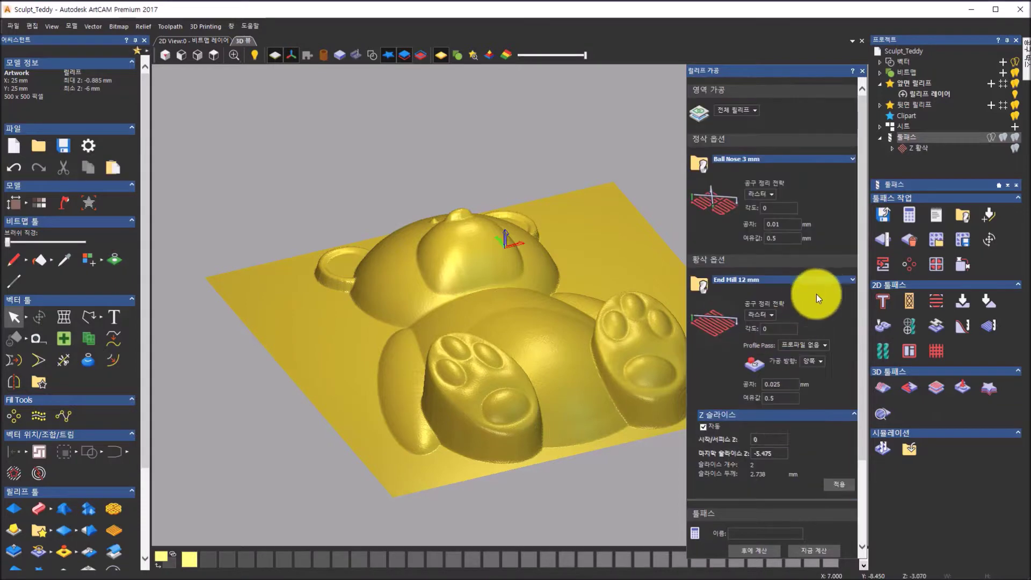
left_click(854, 279)
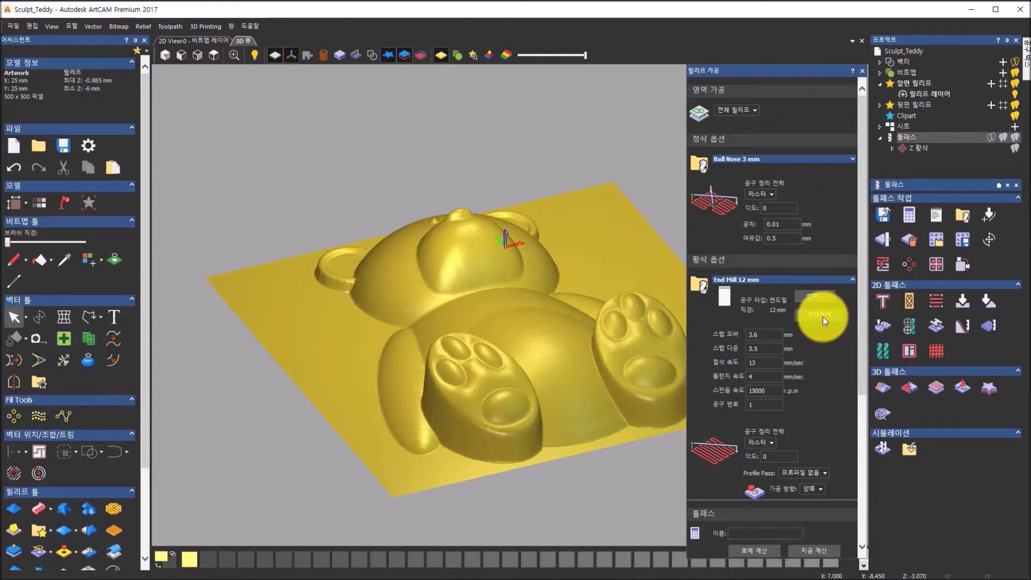
left_click(823, 316)
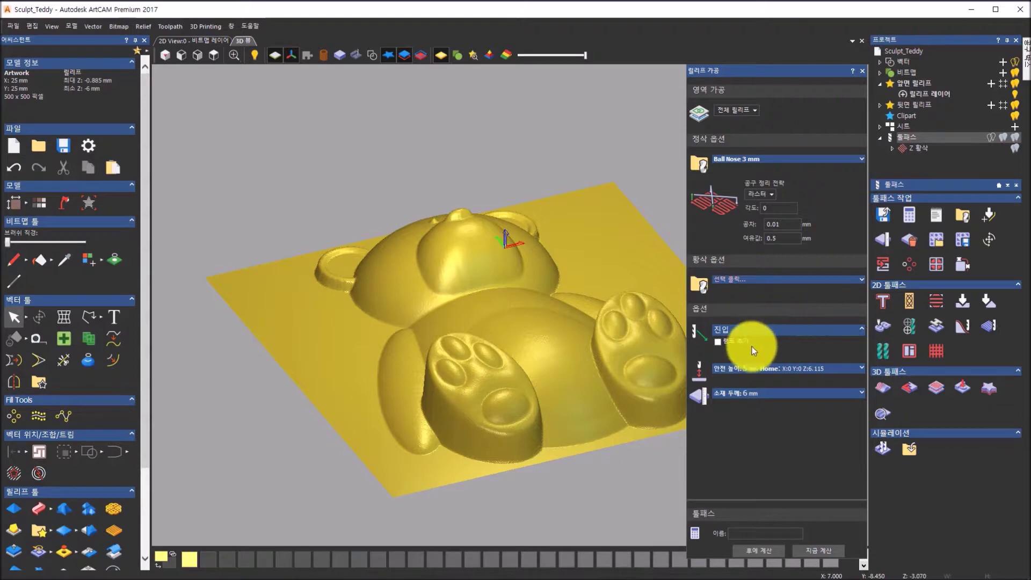
- Review the lead-in, safe height, home position and material settings, and calculate the Machine Relief toolpath immediately
left_click(798, 331)
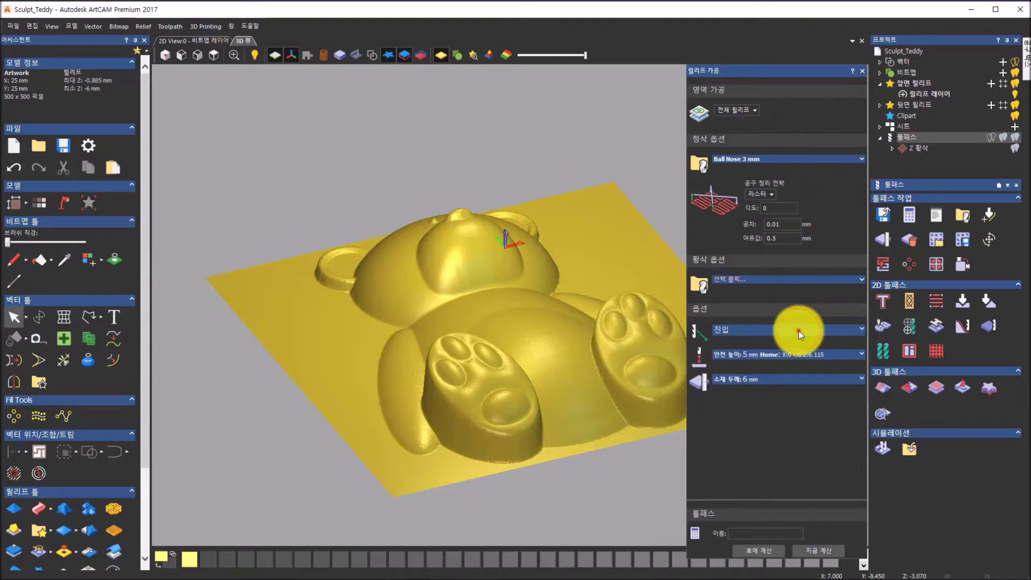
left_click(798, 331)
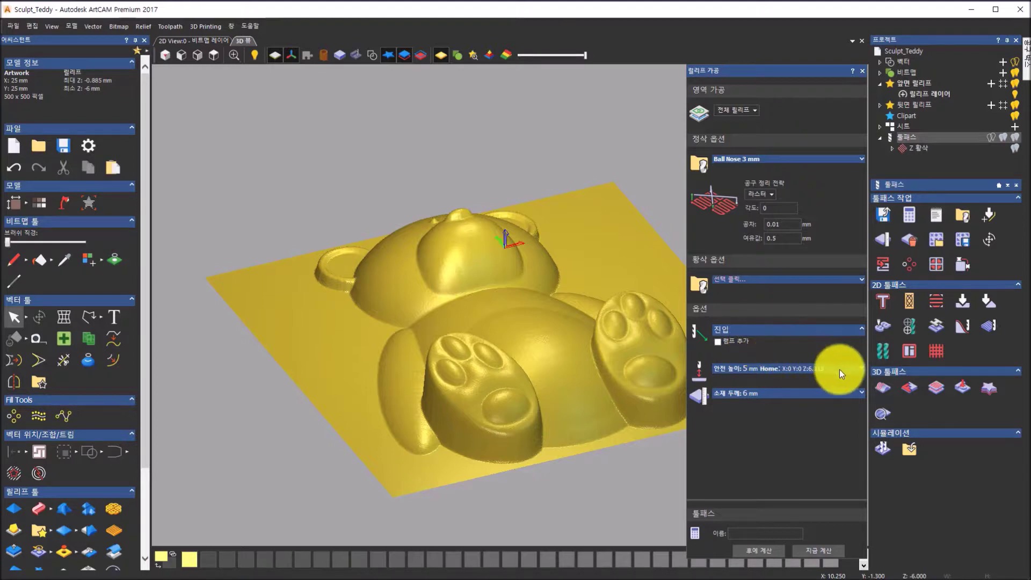
left_click(861, 369)
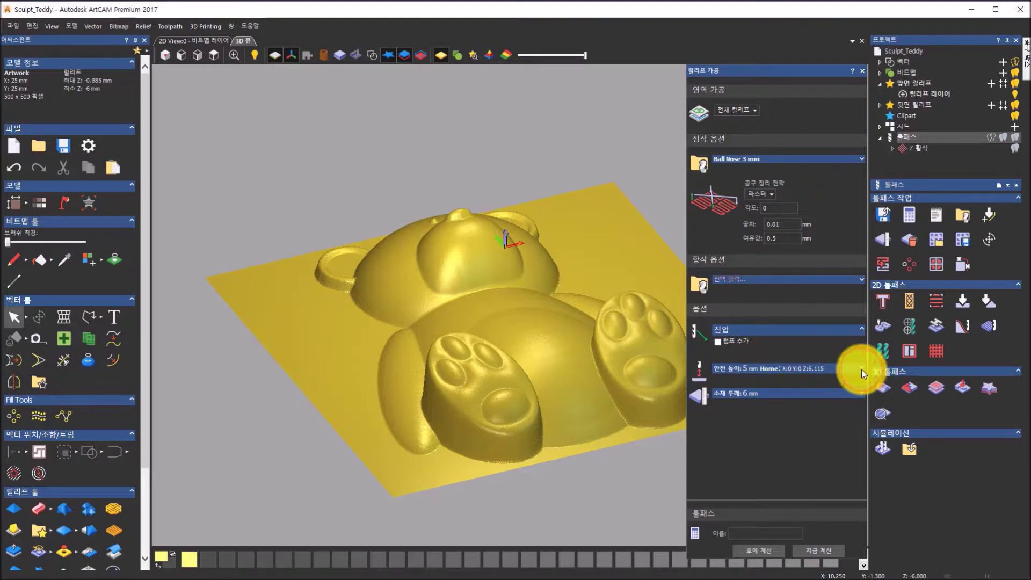
left_click(862, 367)
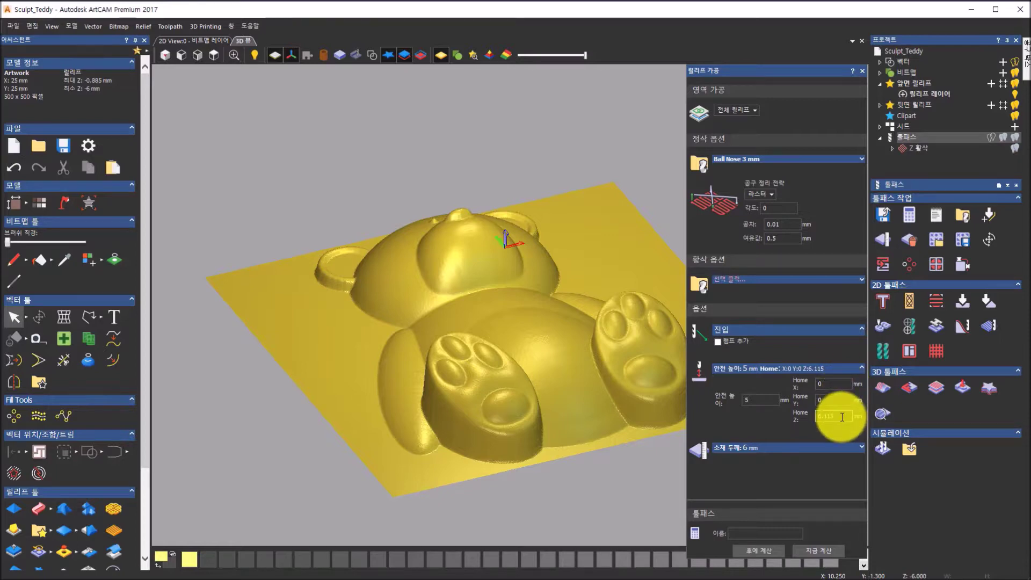
left_click(862, 369)
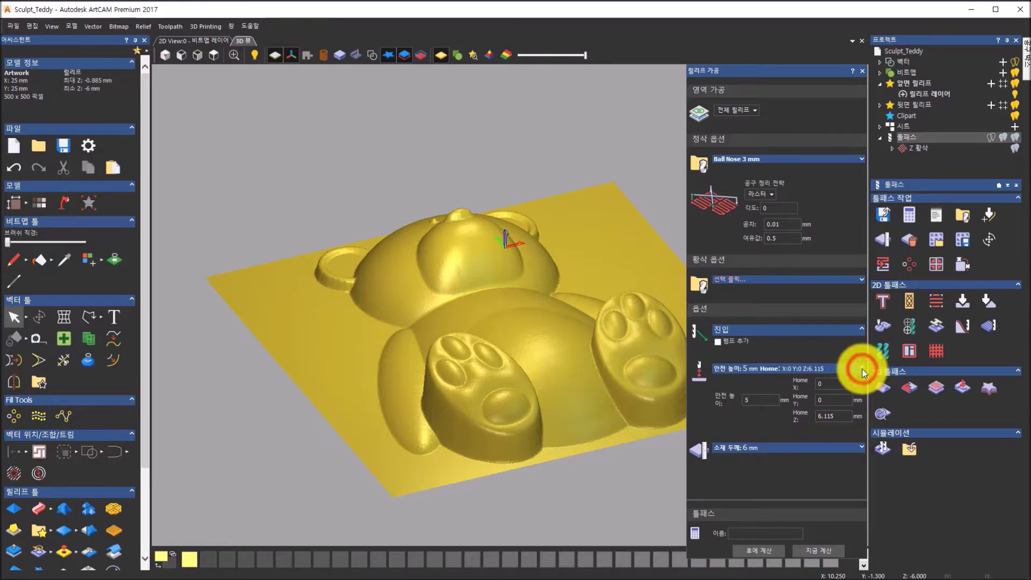
left_click(863, 394)
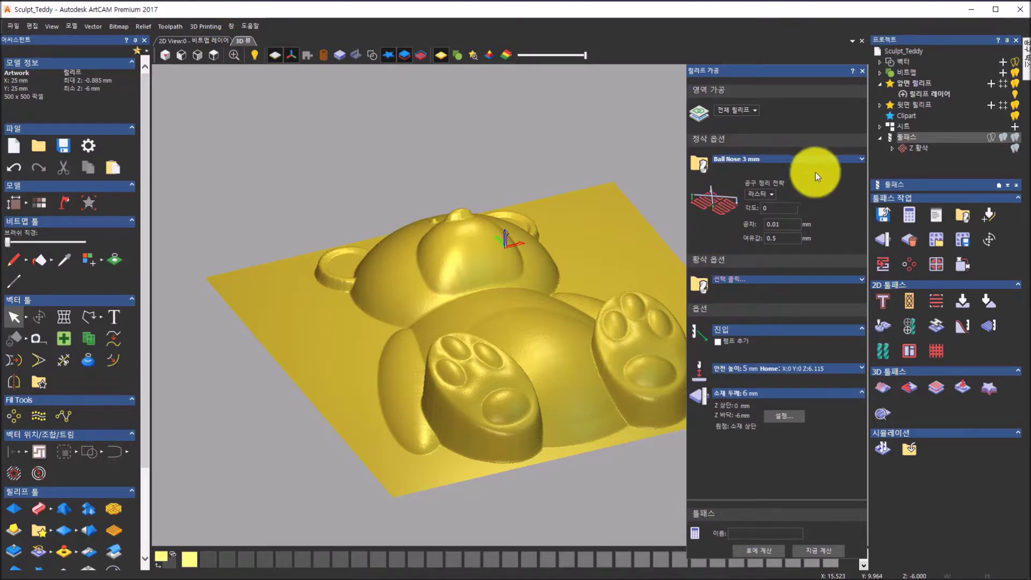
left_click(803, 553)
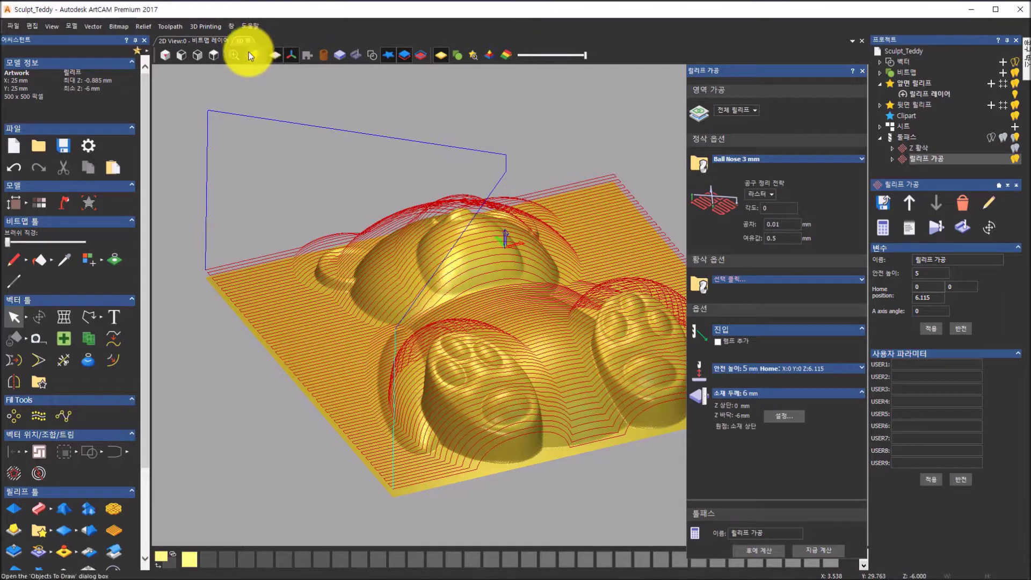
- Examine the raster passes and their offset from the bear's surface in top, isometric and front views
left_click(214, 55)
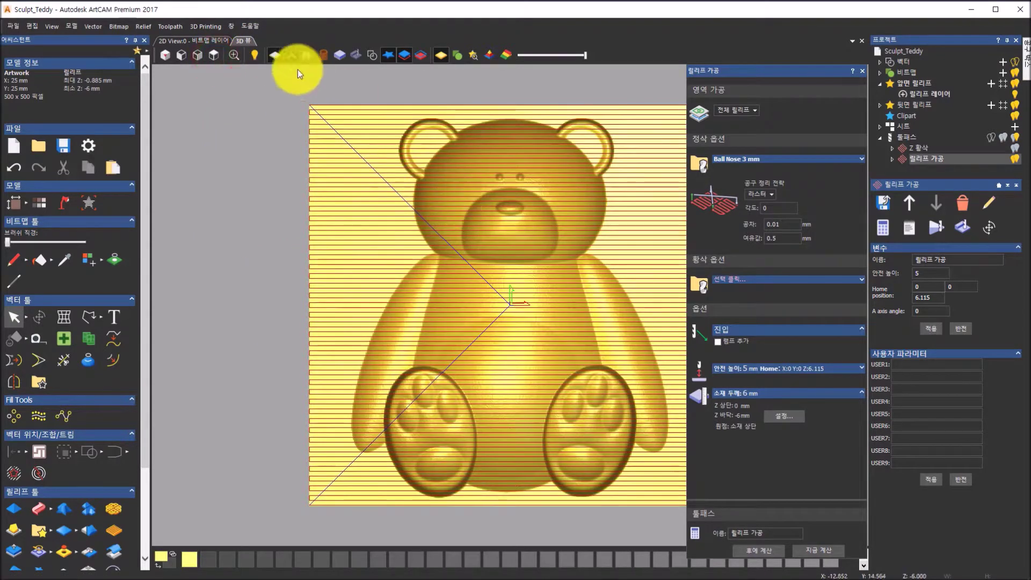
left_click(166, 56)
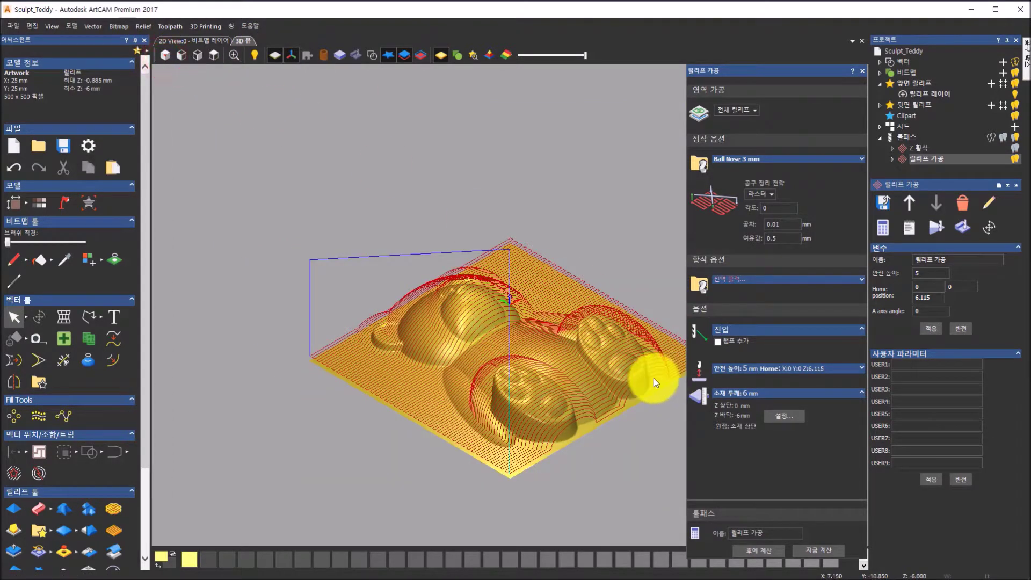
scroll(649, 429, "up", 5)
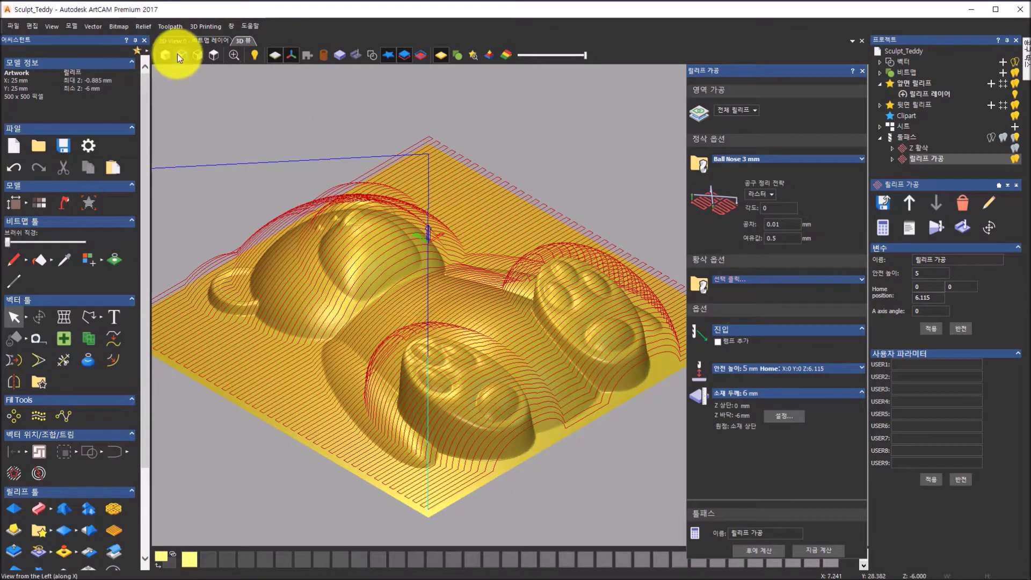
left_click(196, 54)
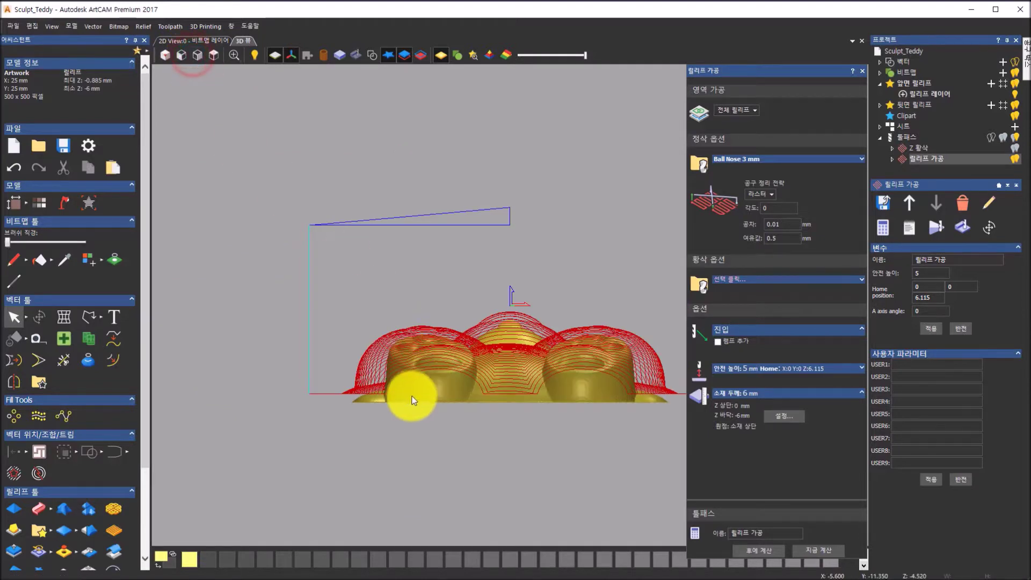
scroll(414, 387, "up", 3)
left_click_drag(318, 396, 266, 383)
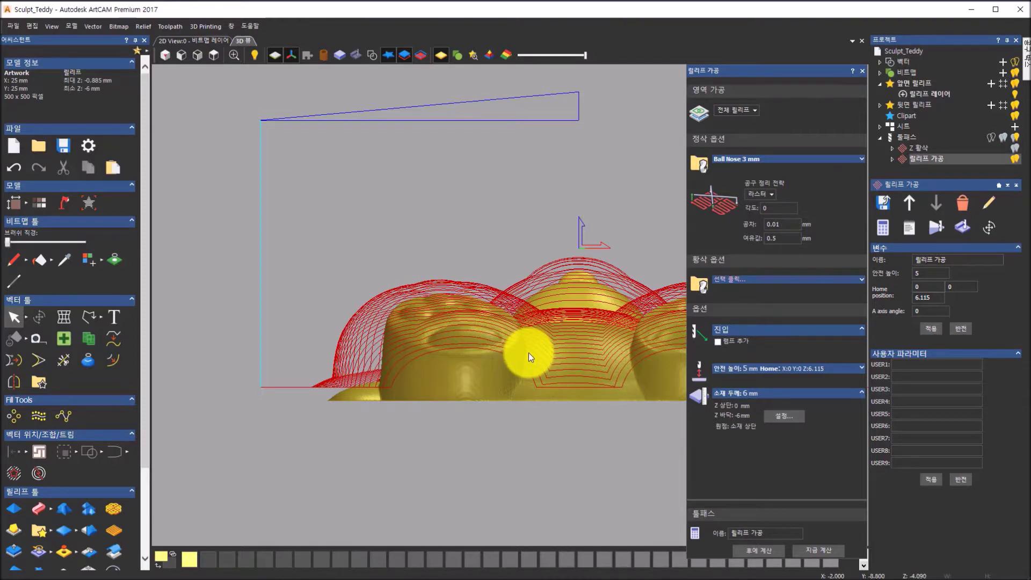
scroll(530, 352, "down", 1)
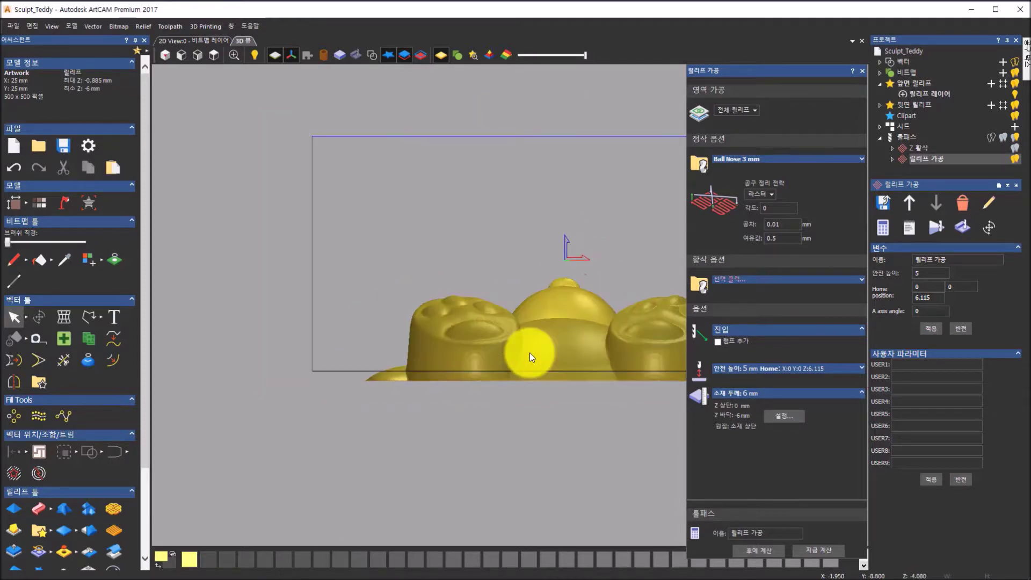
left_click(165, 55)
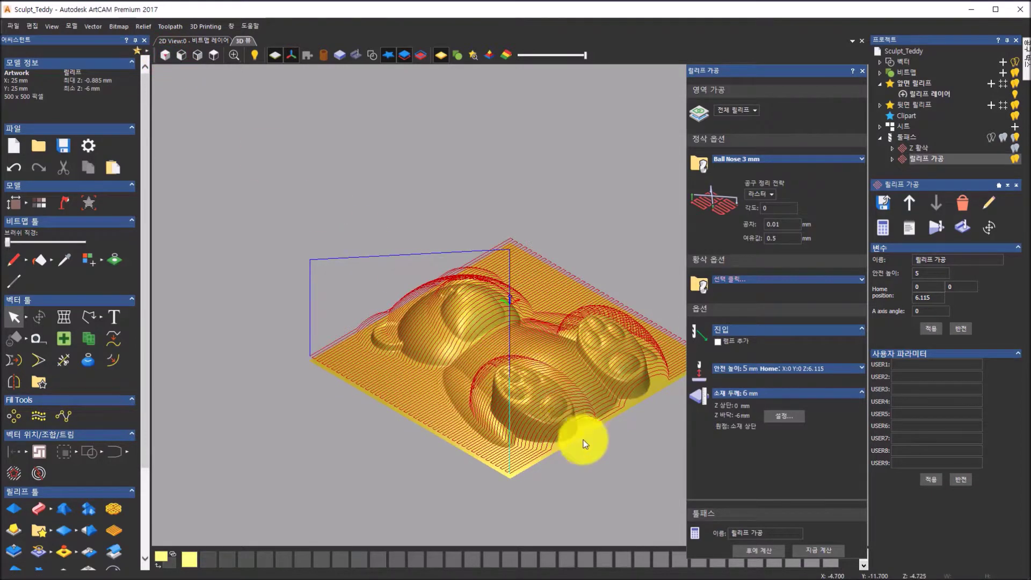
scroll(616, 459, "up", 2)
scroll(616, 457, "up", 1)
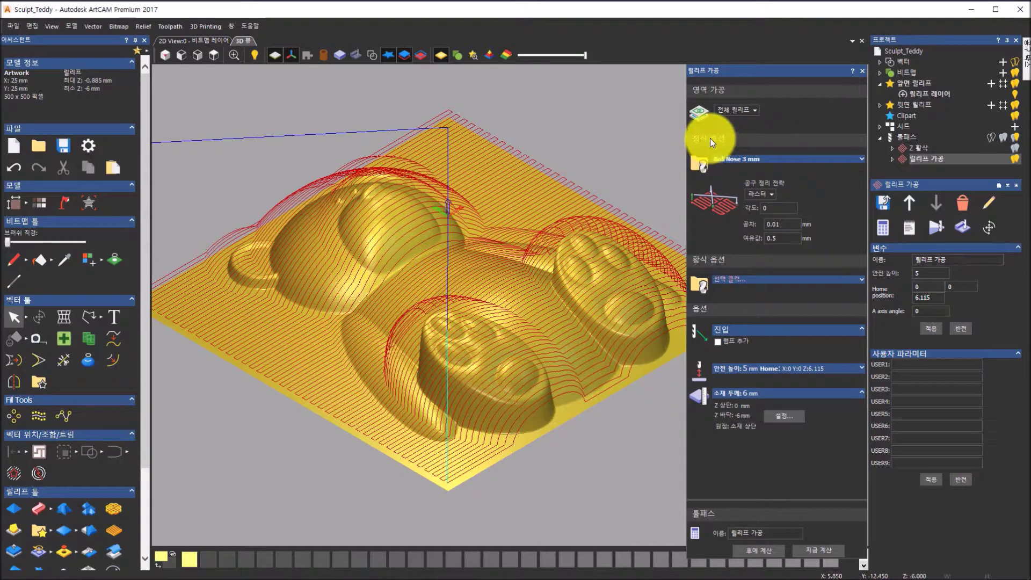
- Set the raster angle to 90 and recalculate the Machine Relief toolpath
left_click(773, 207)
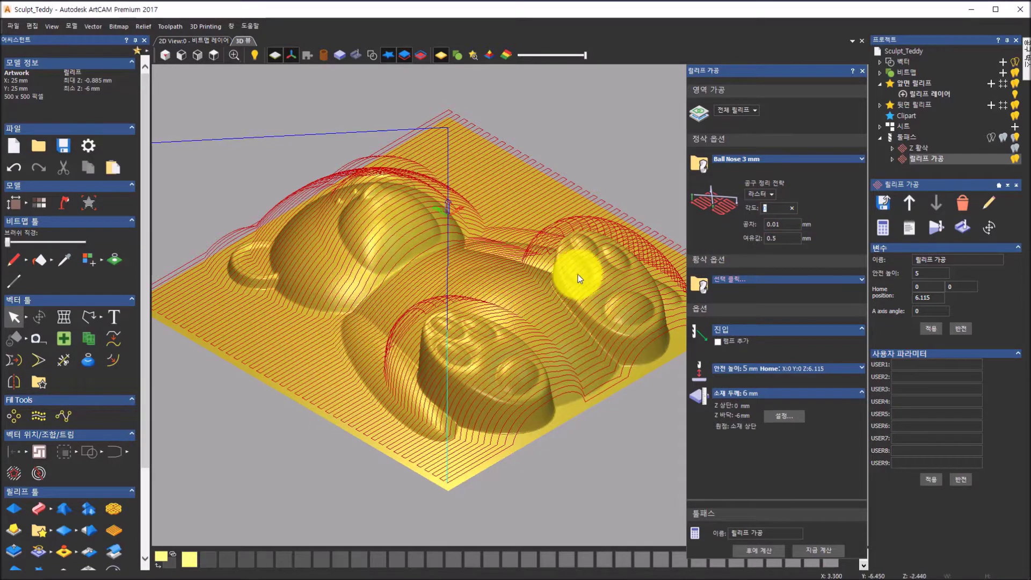
type("90")
left_click(810, 552)
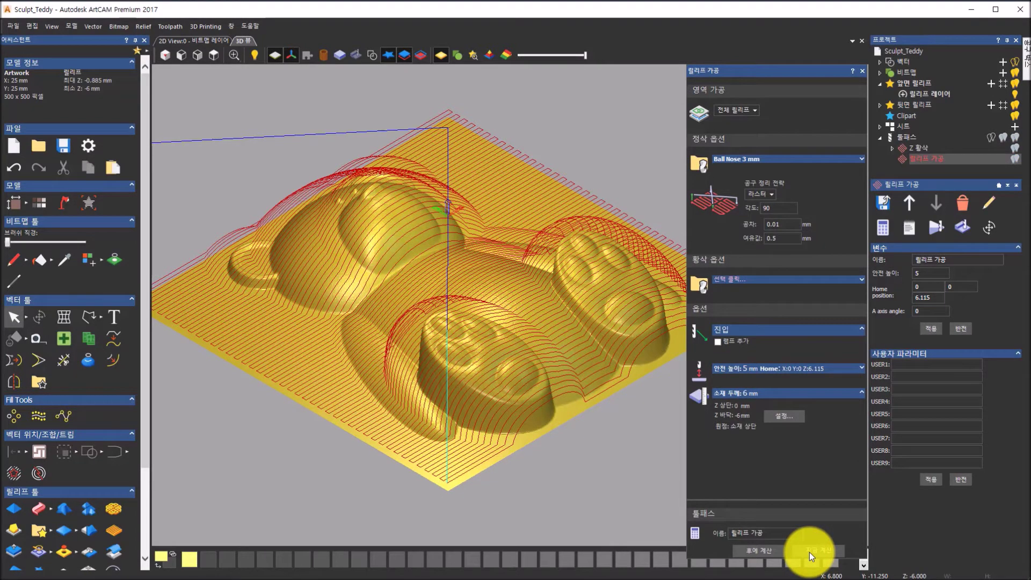
- Recalculate the Machine Relief toolpath with a raster angle of 135 and inspect the passes in top and isometric views
left_click(215, 56)
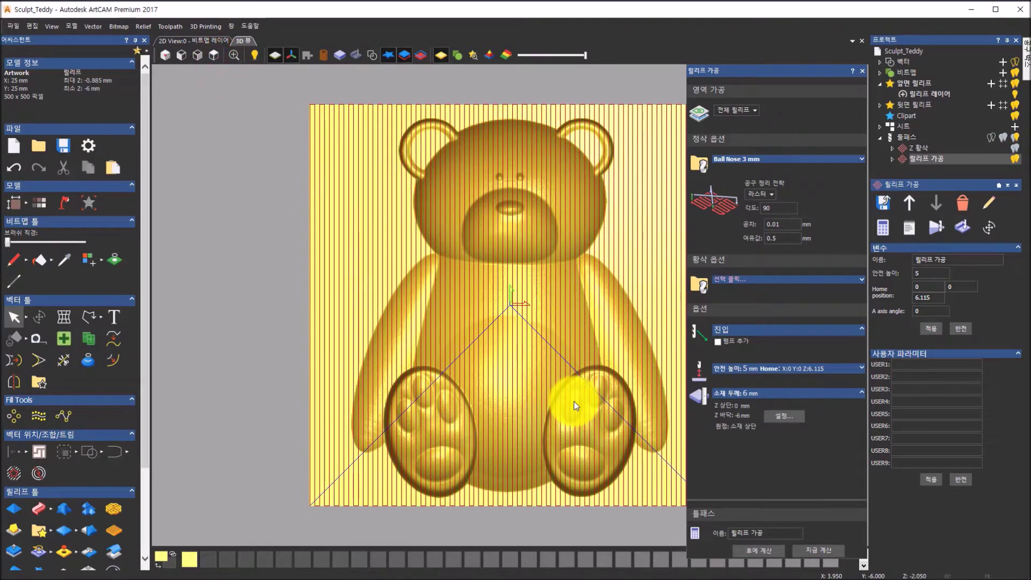
left_click(171, 53)
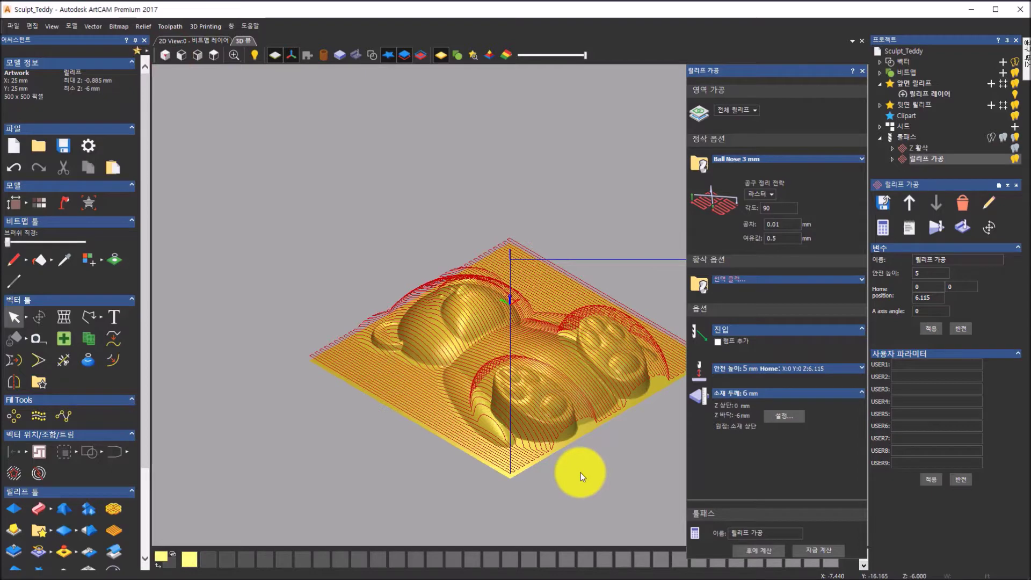
scroll(581, 472, "up", 3)
left_click(761, 207)
type("135")
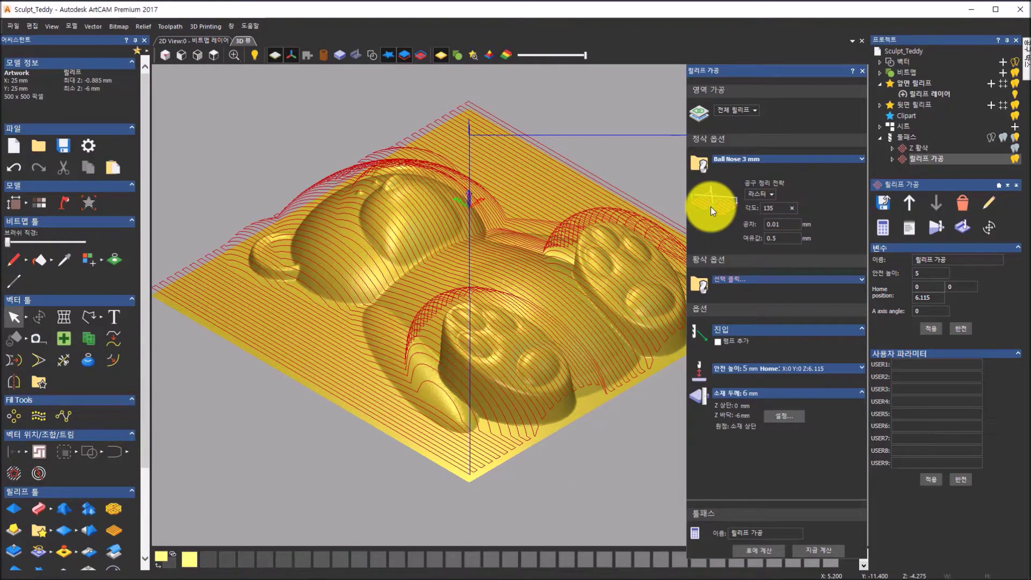
left_click(833, 551)
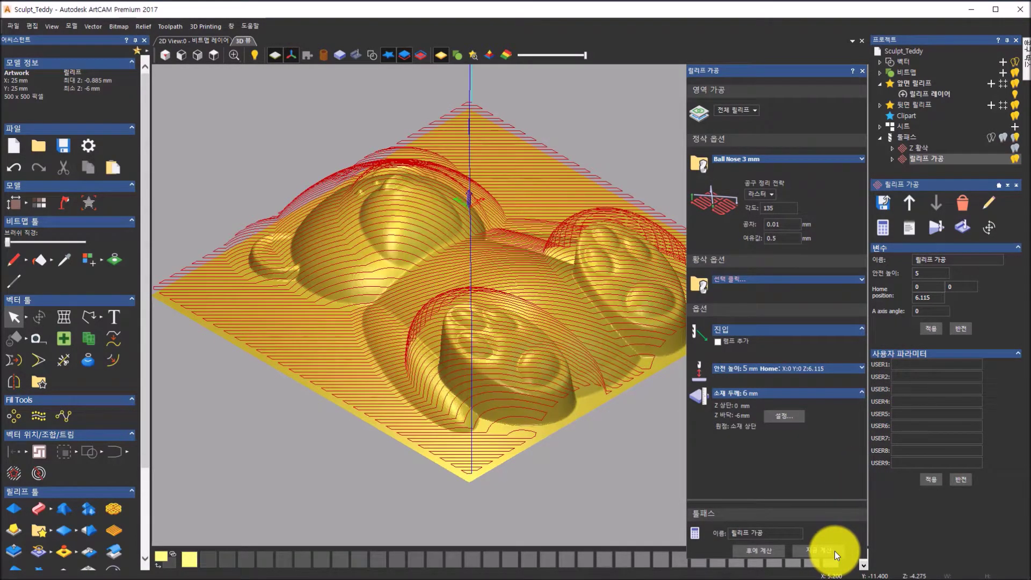
left_click(210, 55)
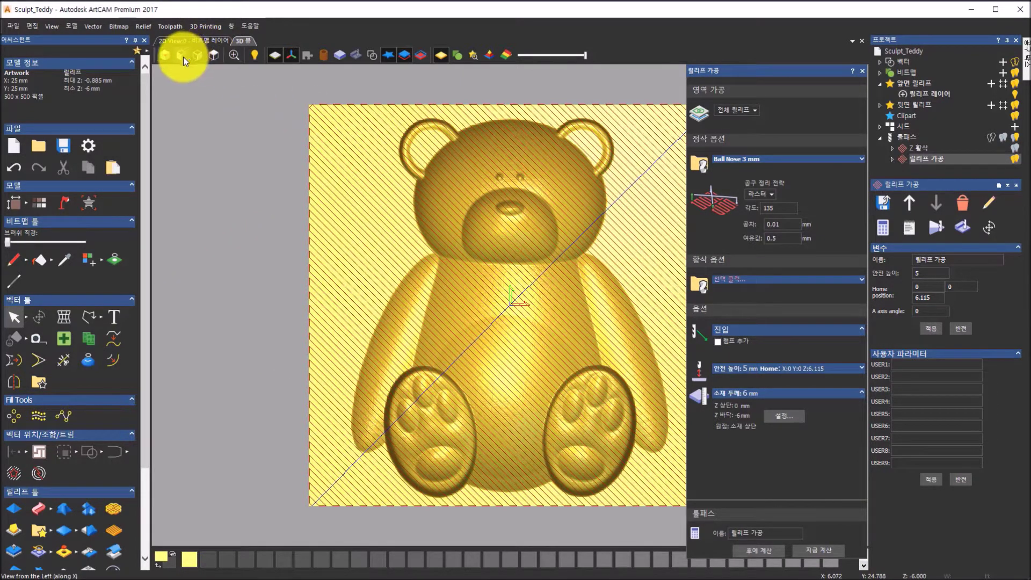
left_click(161, 57)
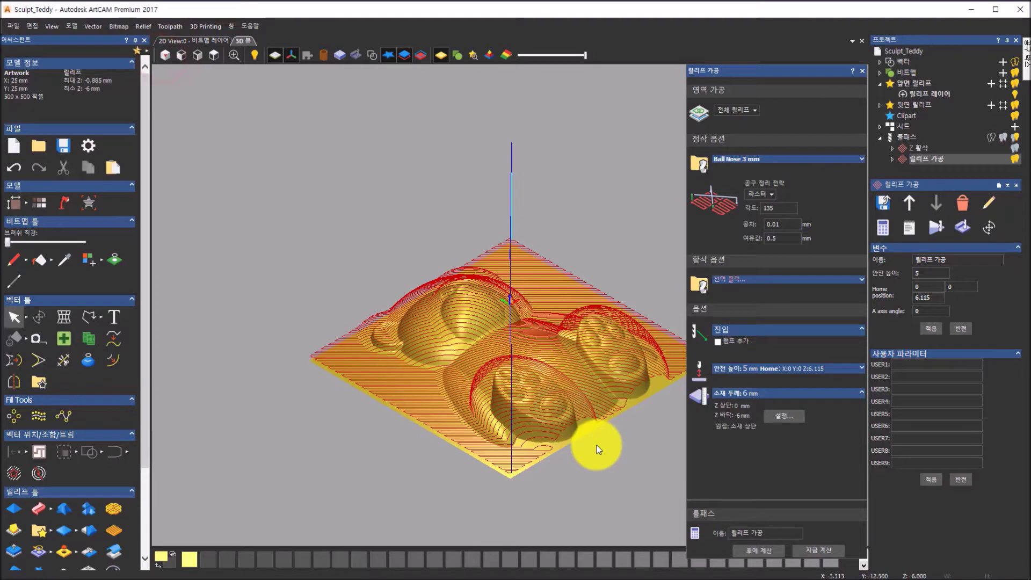
scroll(607, 452, "up", 2)
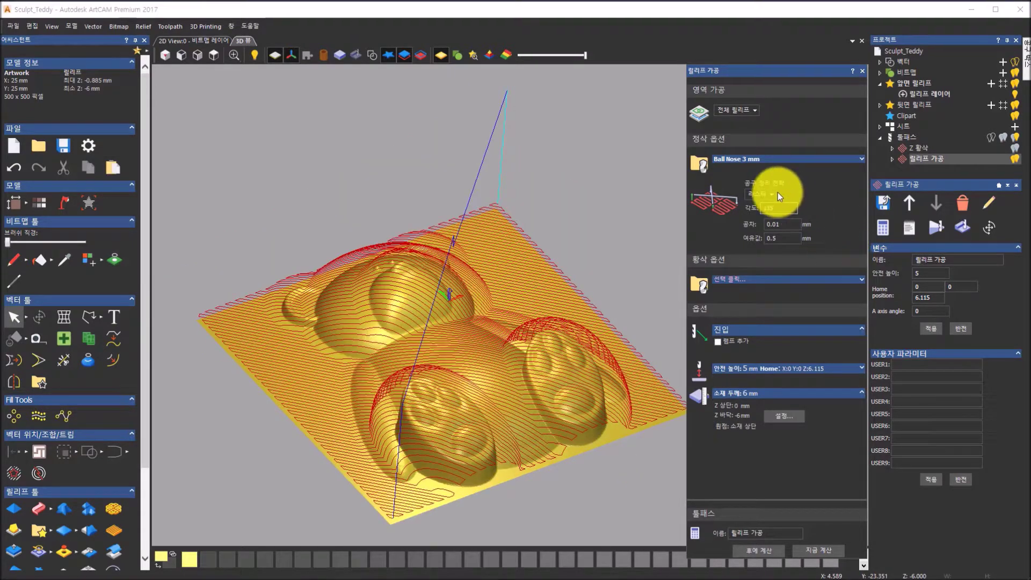
- Switch the finishing strategy between Raster and Raster (Classic) to compare their options, leaving Raster (Classic) selected
left_click(773, 192)
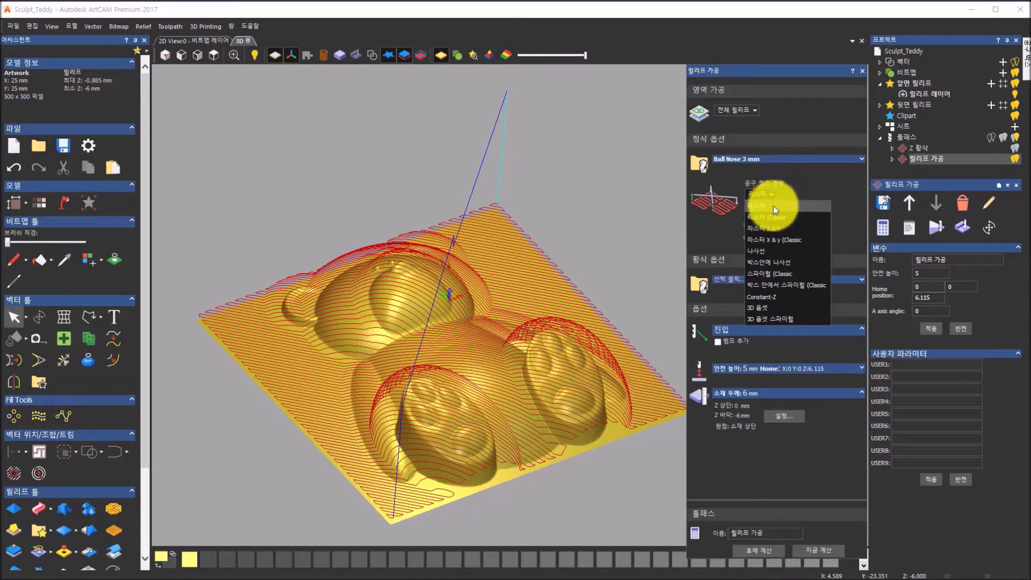
left_click(774, 217)
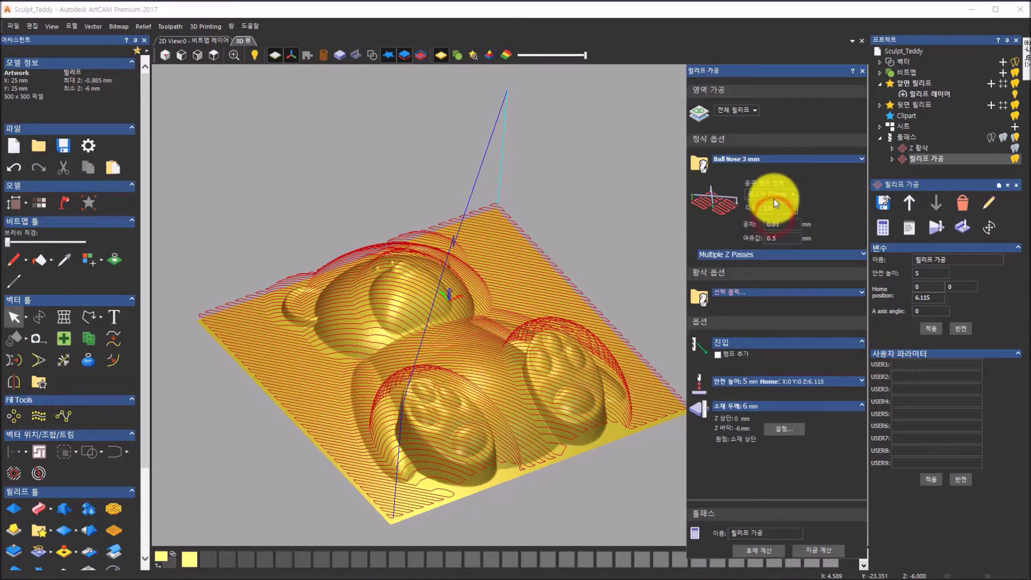
left_click(772, 195)
left_click(780, 200)
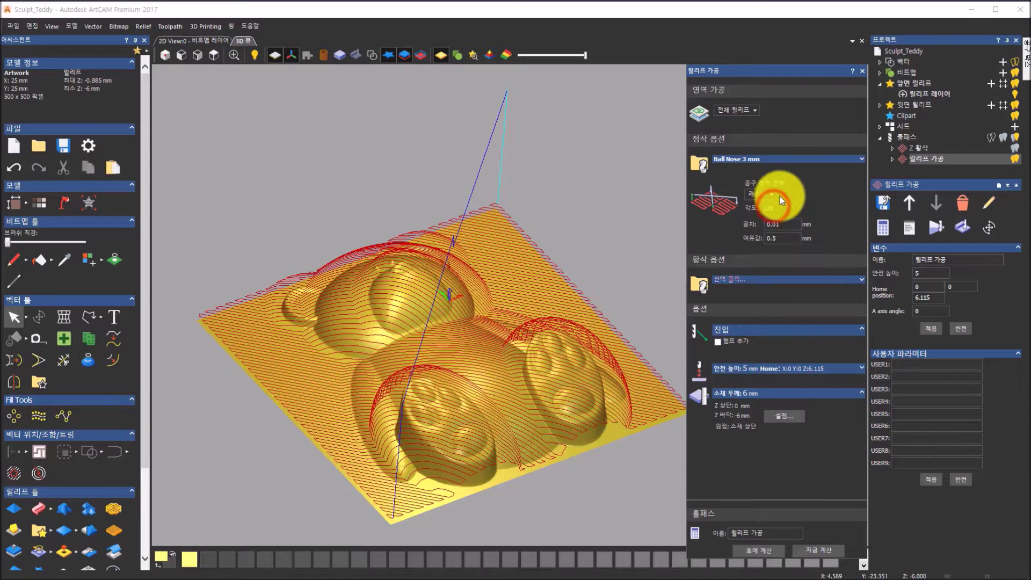
left_click(772, 194)
left_click(774, 217)
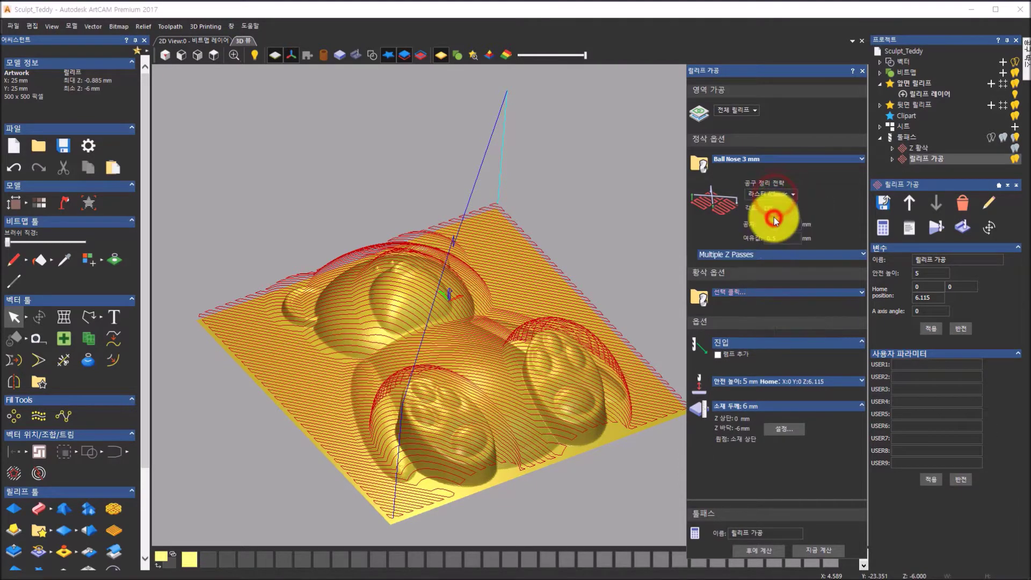
left_click(770, 193)
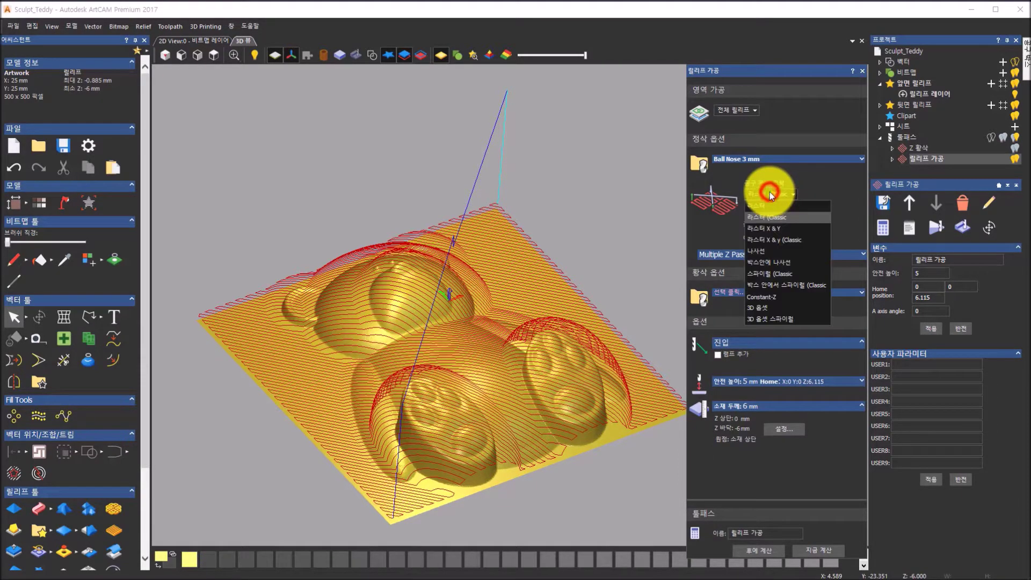
left_click(771, 207)
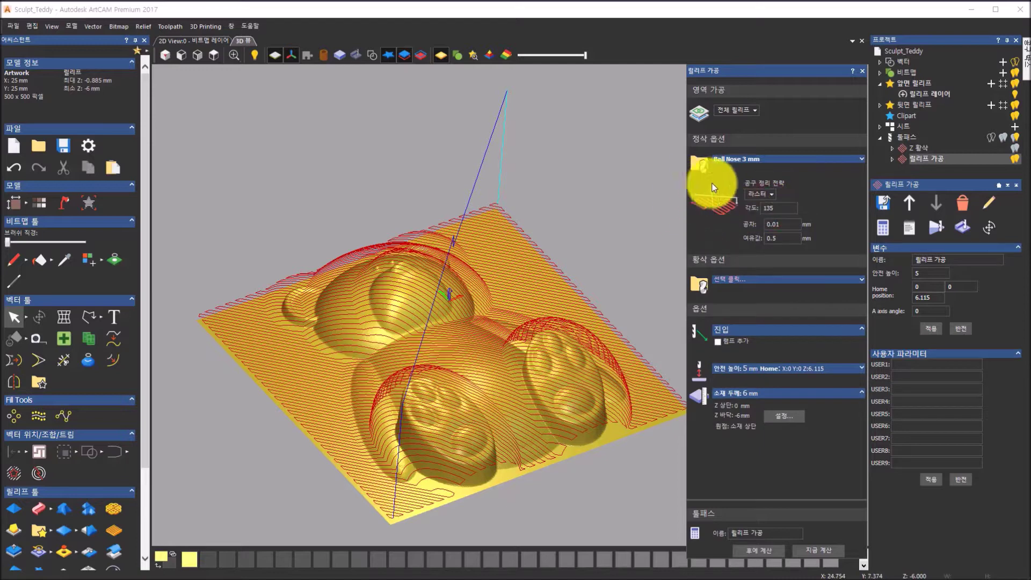
left_click(758, 194)
left_click(757, 218)
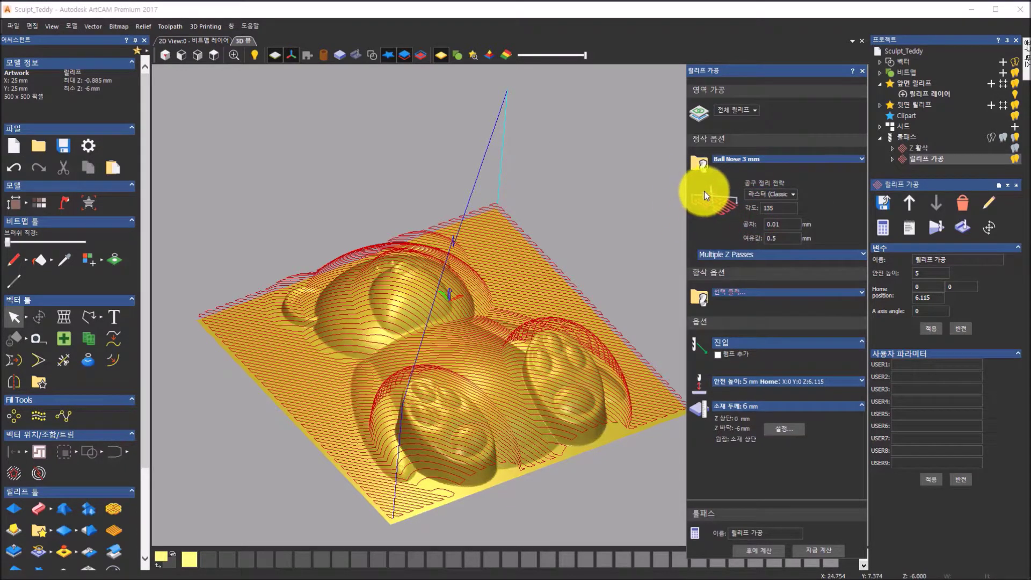
- Set the finishing strategy to Raster X & Y with an angle of 0 and recalculate the Machine Relief toolpath
left_click(793, 193)
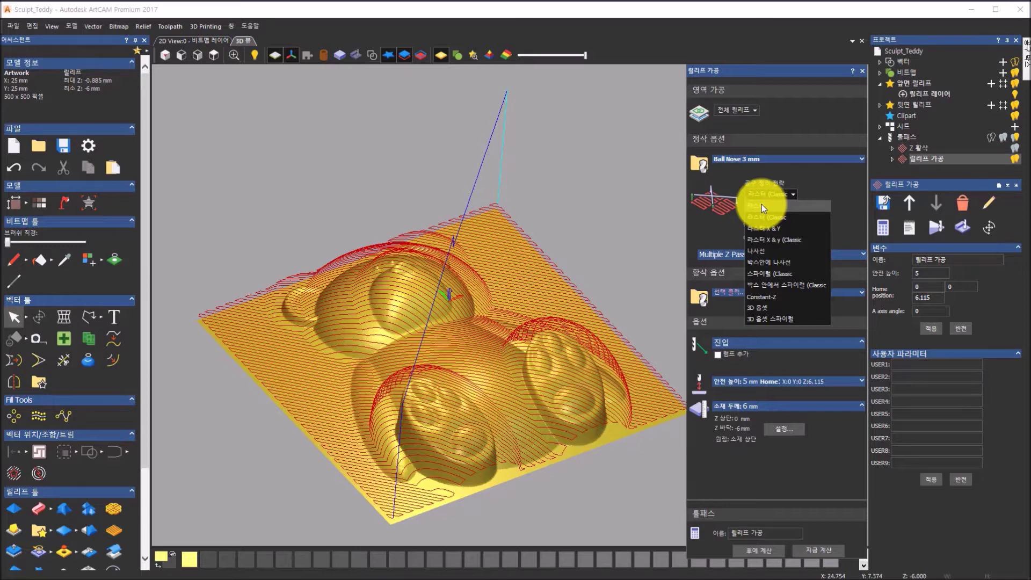
left_click(780, 229)
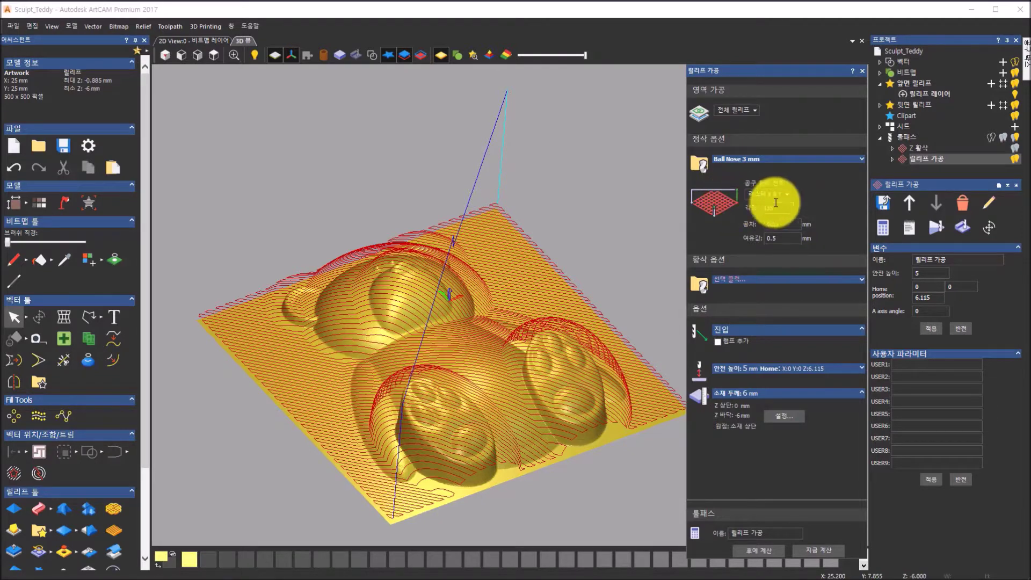
double_click(780, 208)
type("0")
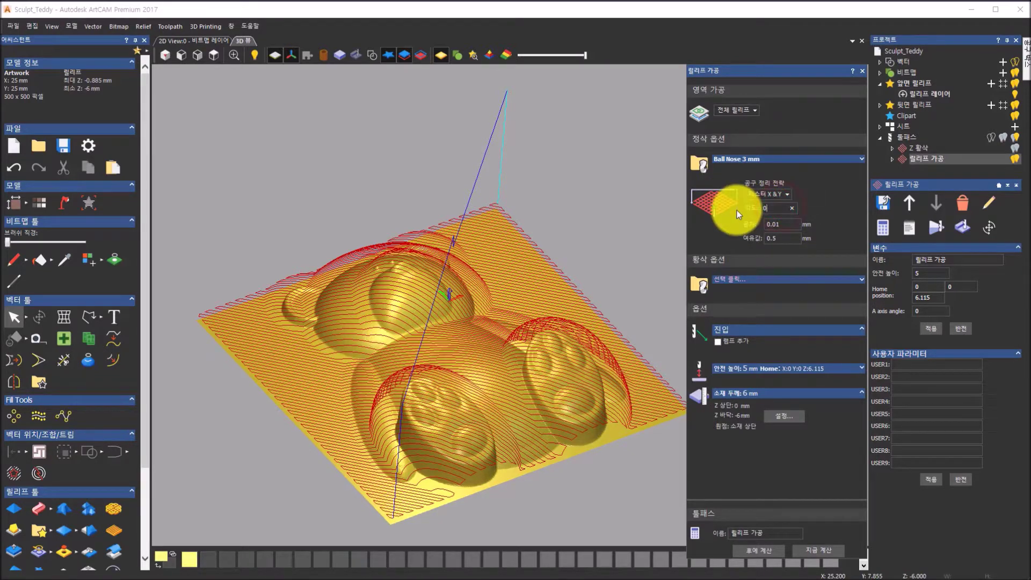
left_click(833, 547)
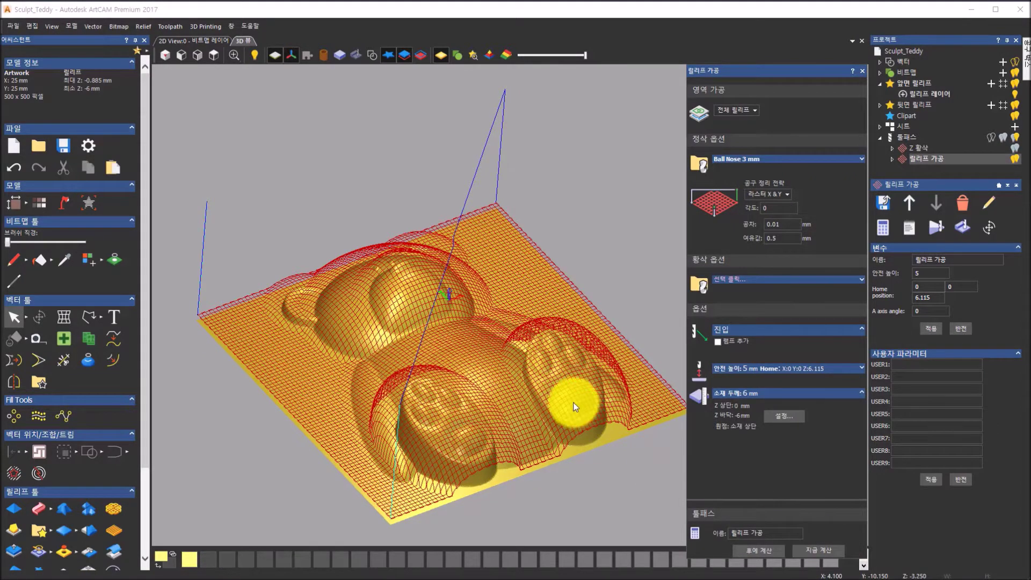
- Examine the crossed raster passes over the bear's head and feet in top, isometric and close-up views
scroll(559, 430, "up", 5)
mouse_move(545, 455)
left_mouse_down()
mouse_move(387, 392)
mouse_move(490, 437)
left_mouse_up()
left_click_drag(533, 347, 229, 139)
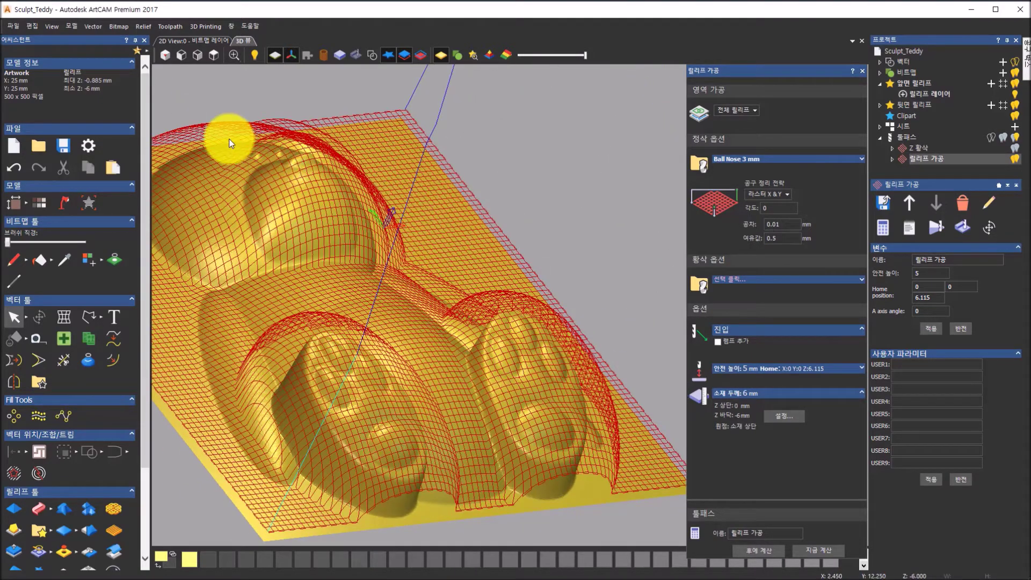
left_click(214, 54)
left_click(165, 54)
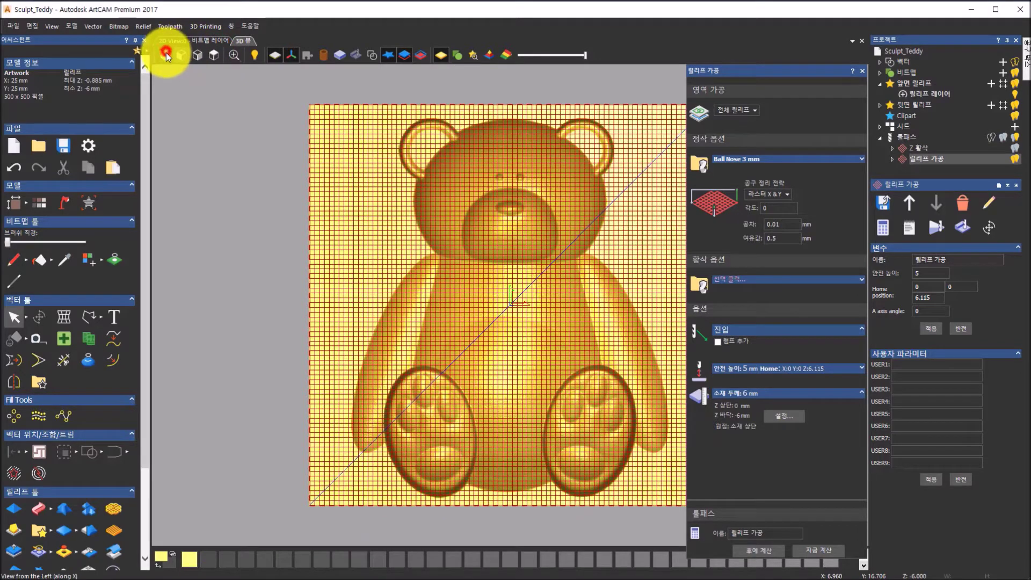
scroll(488, 407, "up", 5)
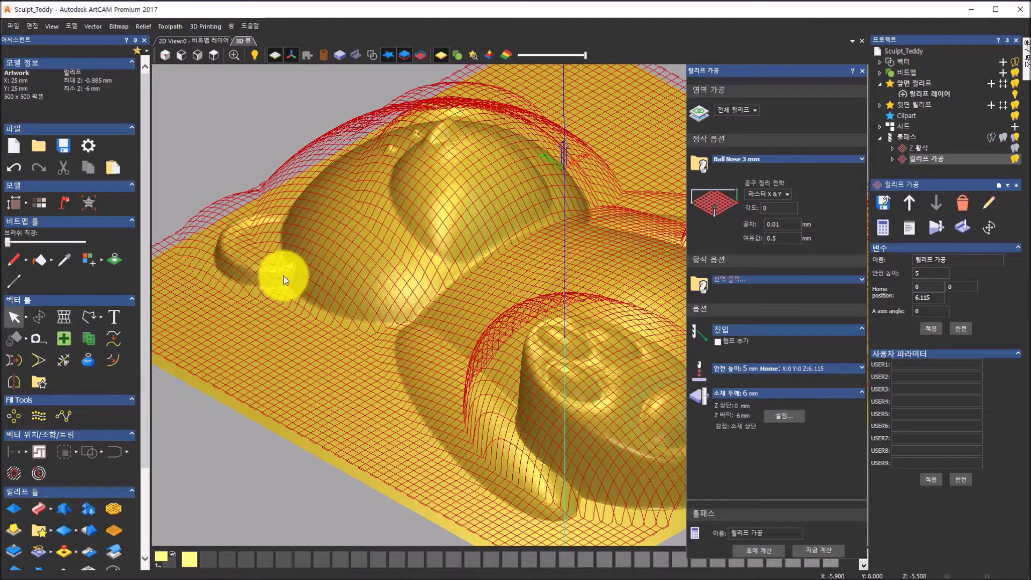
scroll(551, 474, "up", 3)
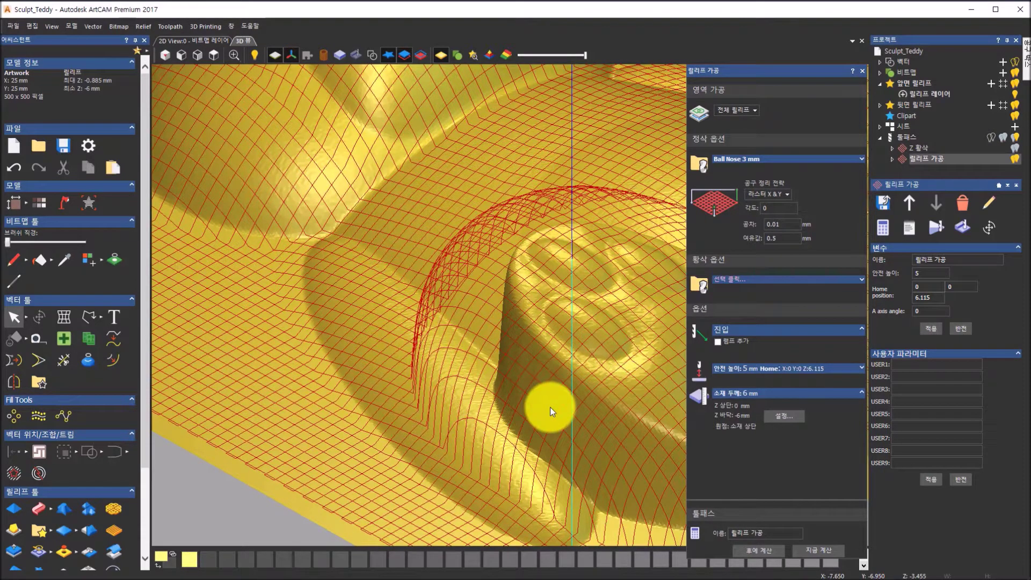
scroll(551, 406, "down", 5)
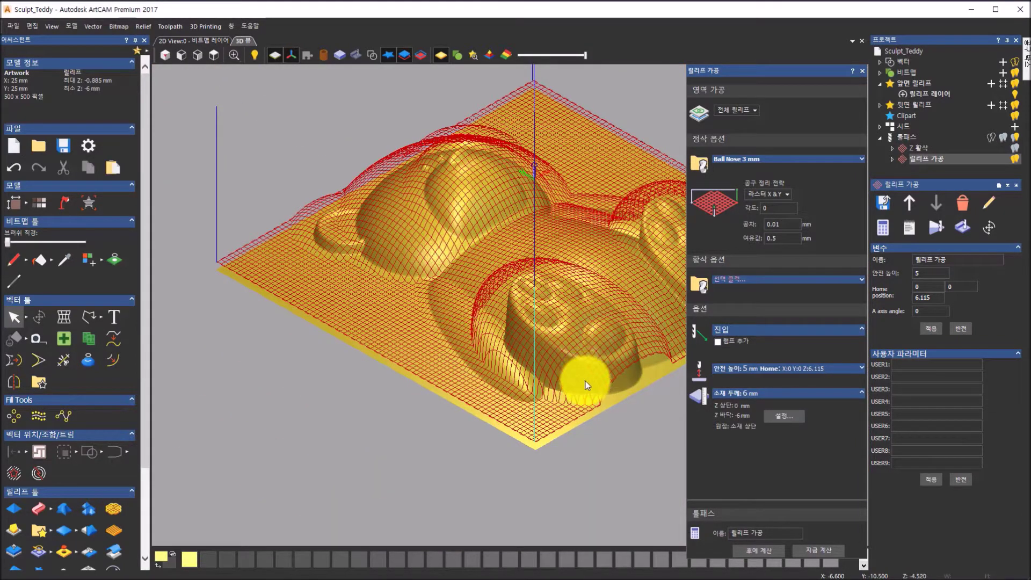
- Try the Raster X & Y (Classic) strategy and return the finishing strategy to Raster X & Y
left_click(784, 194)
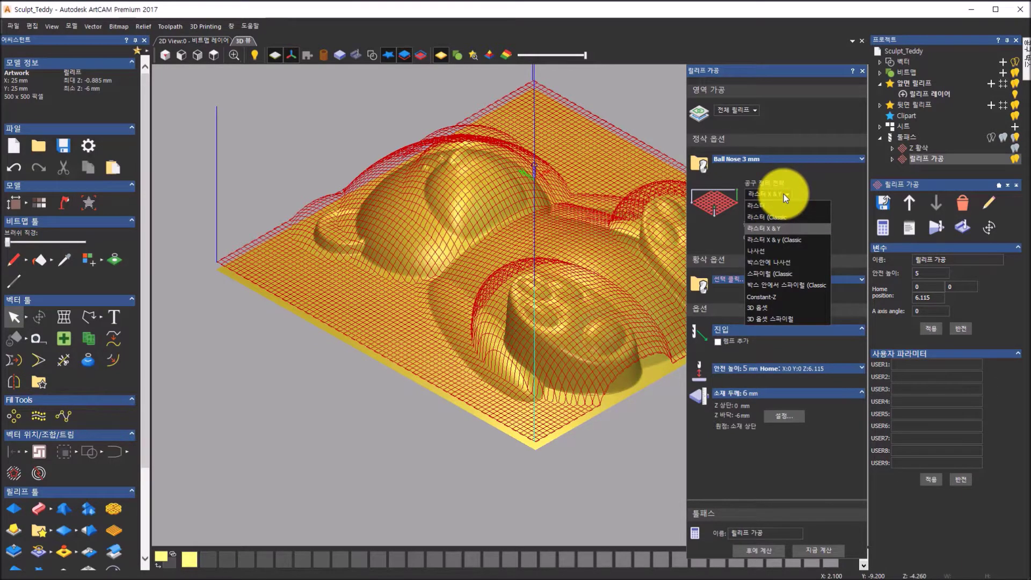
left_click(795, 240)
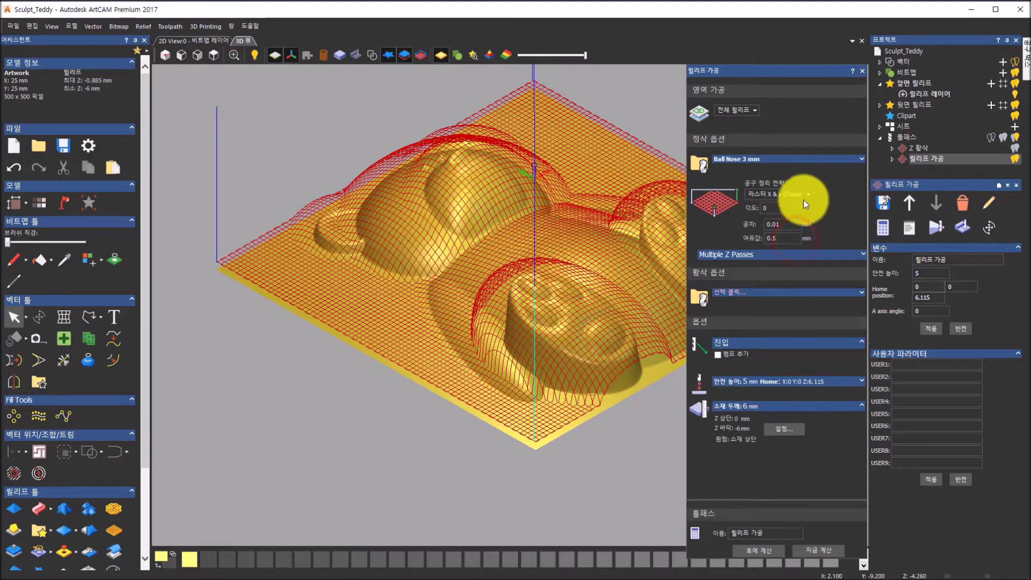
left_click(802, 193)
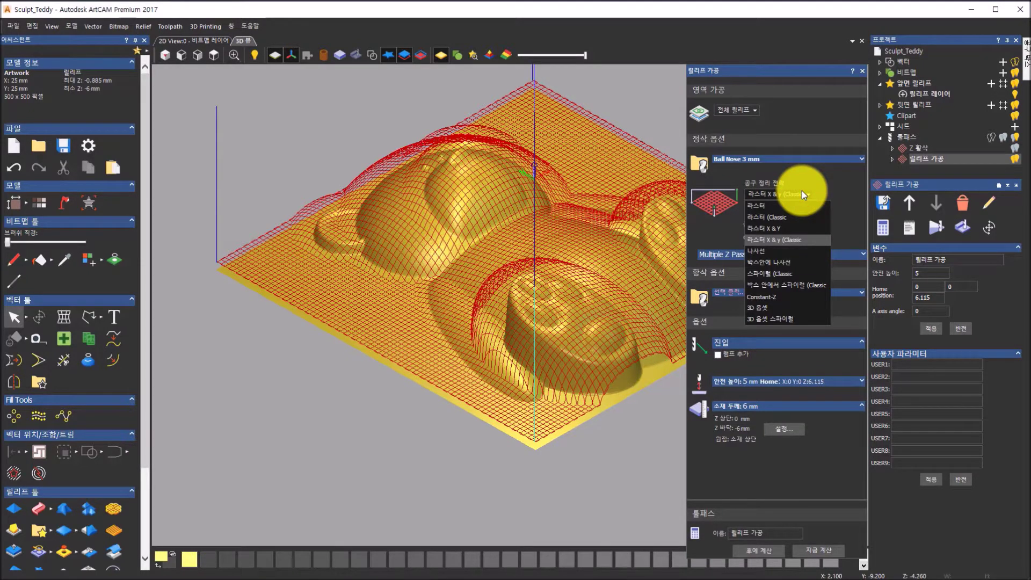
left_click(790, 239)
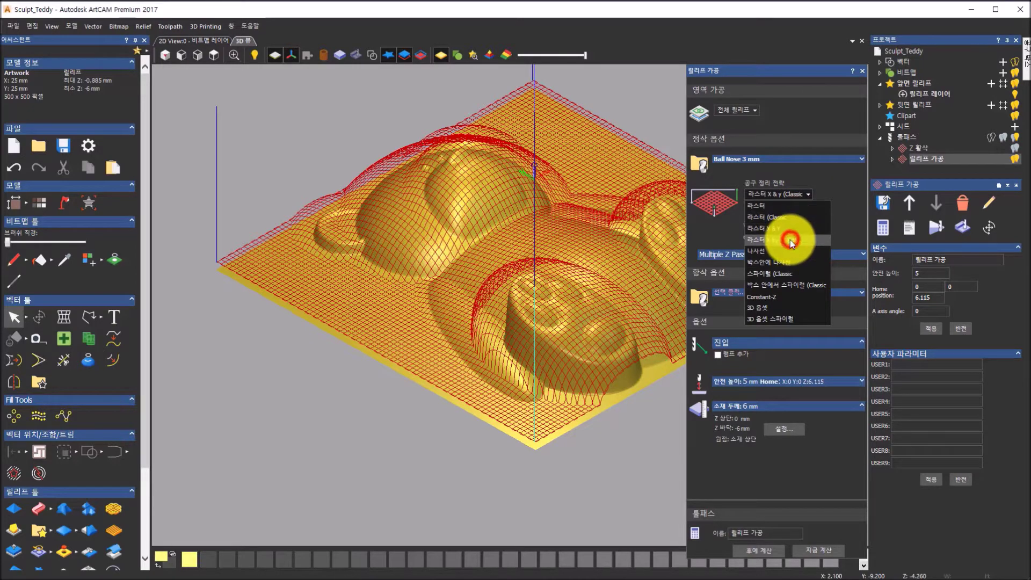
left_click(798, 195)
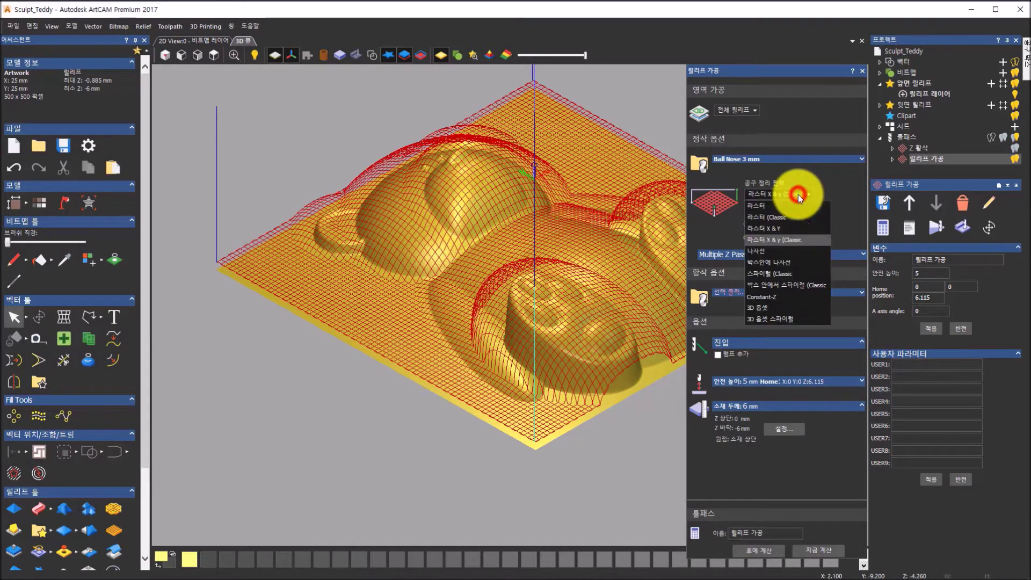
left_click(786, 228)
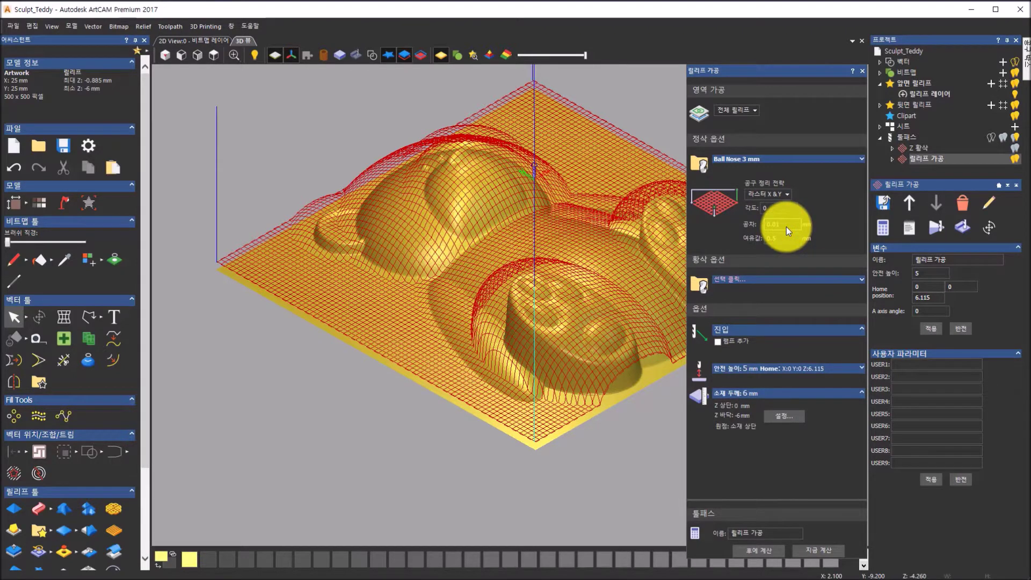
- Recalculate the Machine Relief toolpath with the spiral (나사선) strategy and inspect its passes from above and at a low angle
left_click(781, 191)
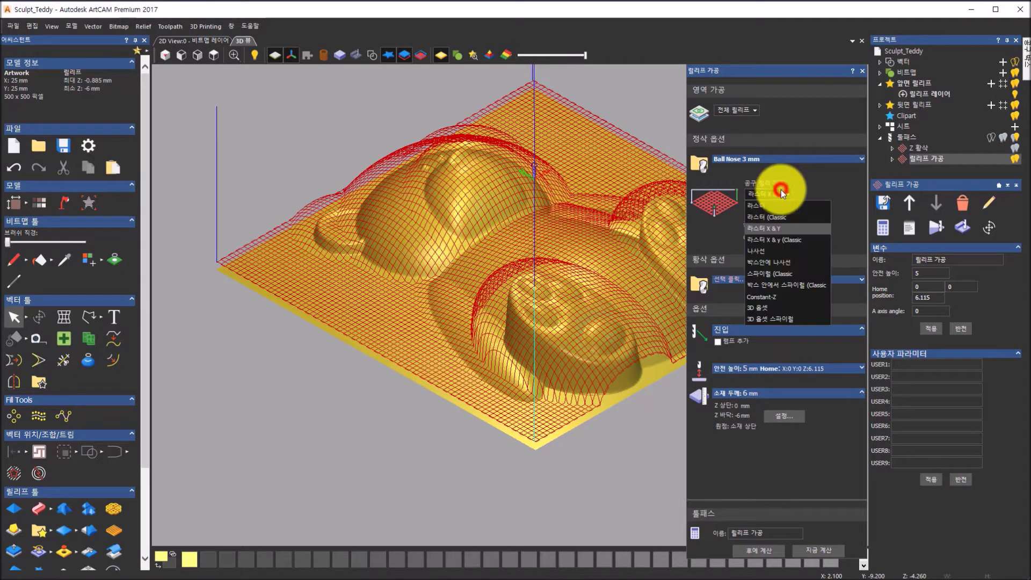
left_click(768, 254)
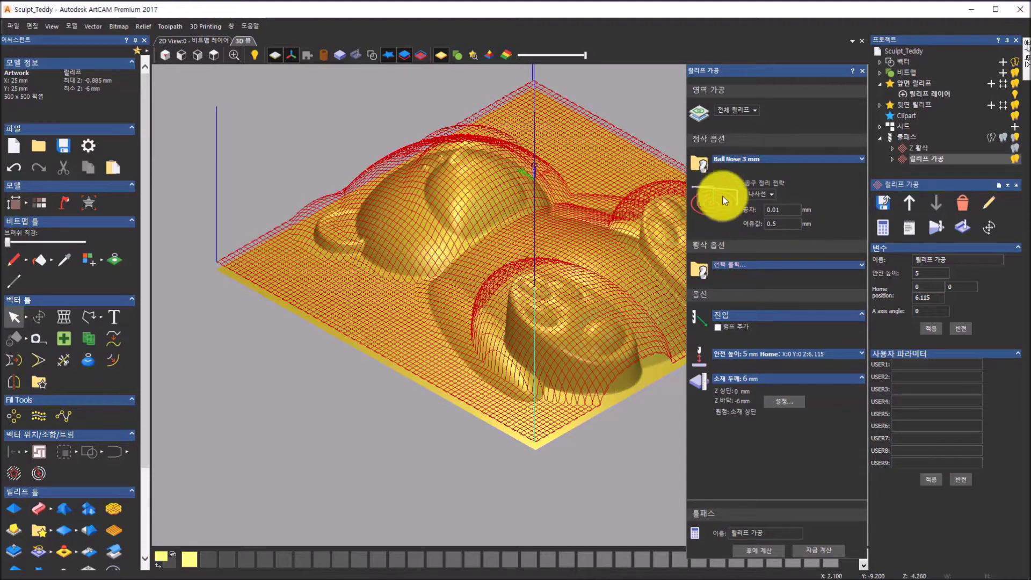
left_click(818, 548)
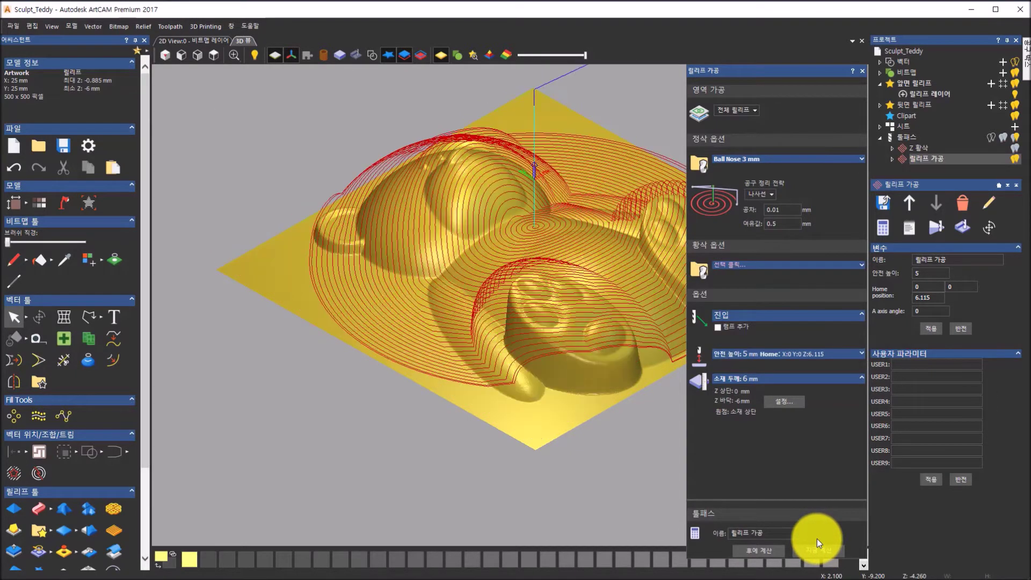
left_click(216, 61)
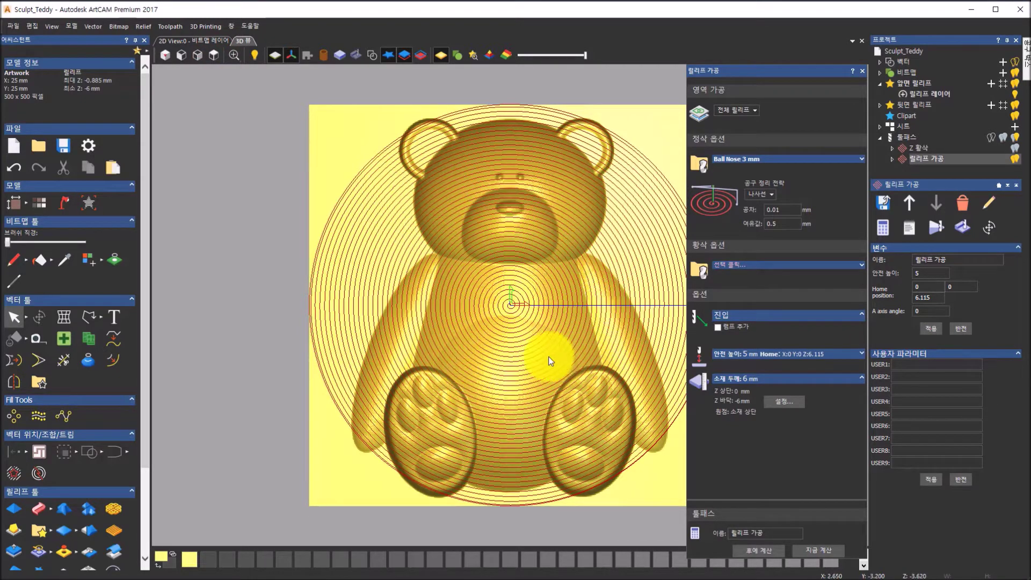
left_click_drag(527, 411, 468, 350)
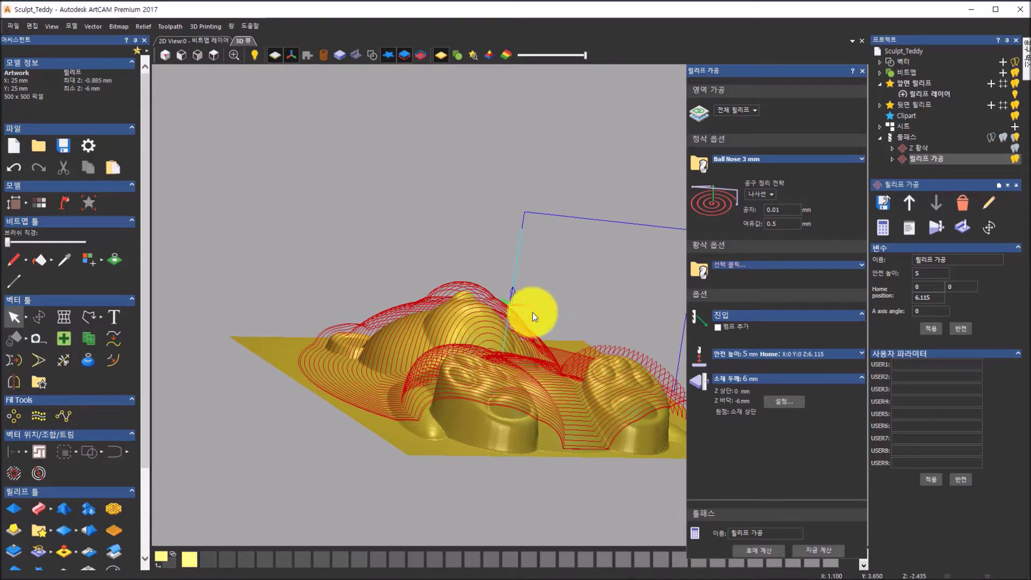
left_click_drag(432, 272, 427, 307)
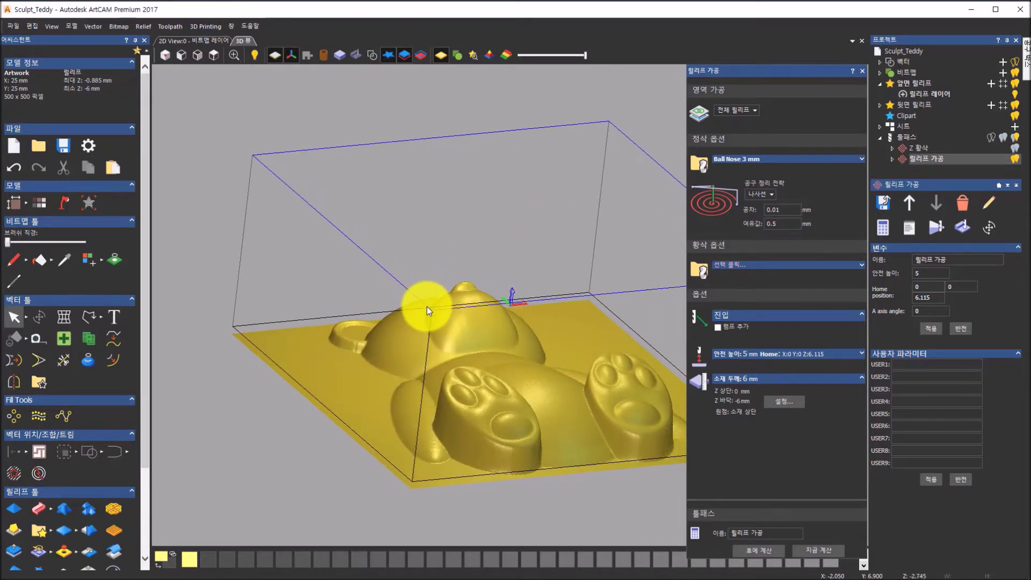
- Recalculate the Machine Relief toolpath with the spiral in box (박스안에 나사선) strategy and inspect its passes from above and at a low angle
left_click_drag(564, 388, 742, 197)
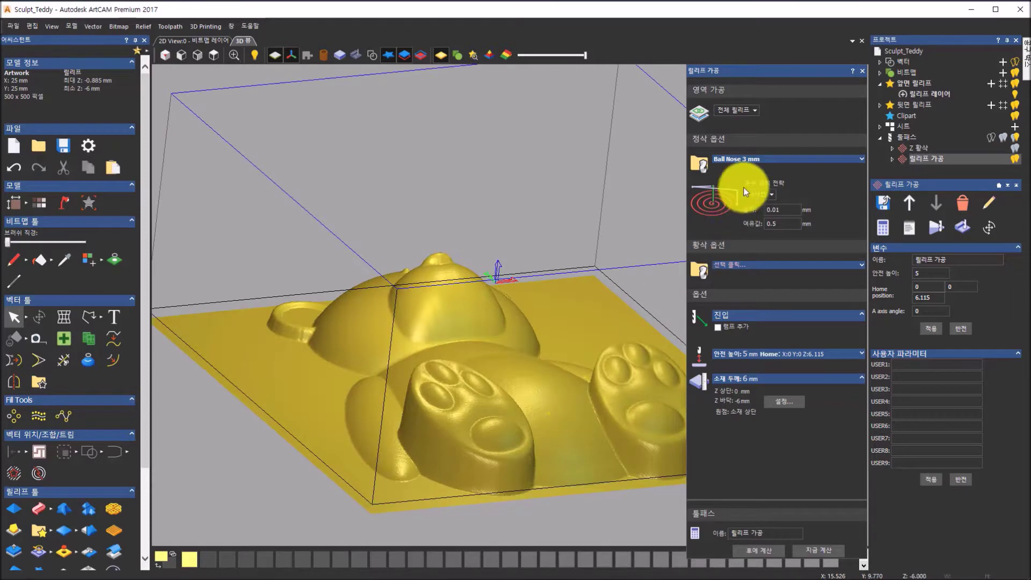
left_click(772, 195)
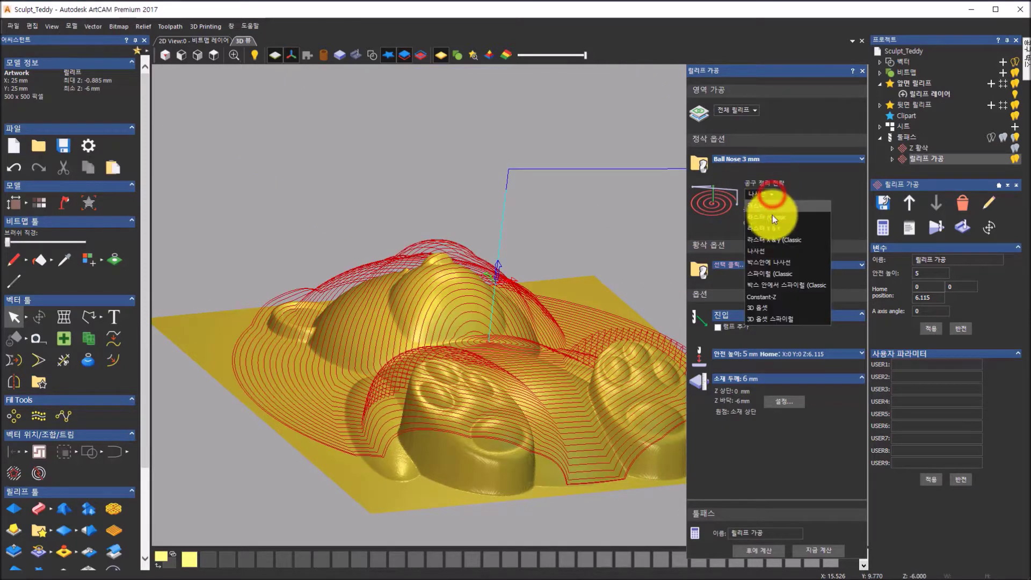
left_click(771, 265)
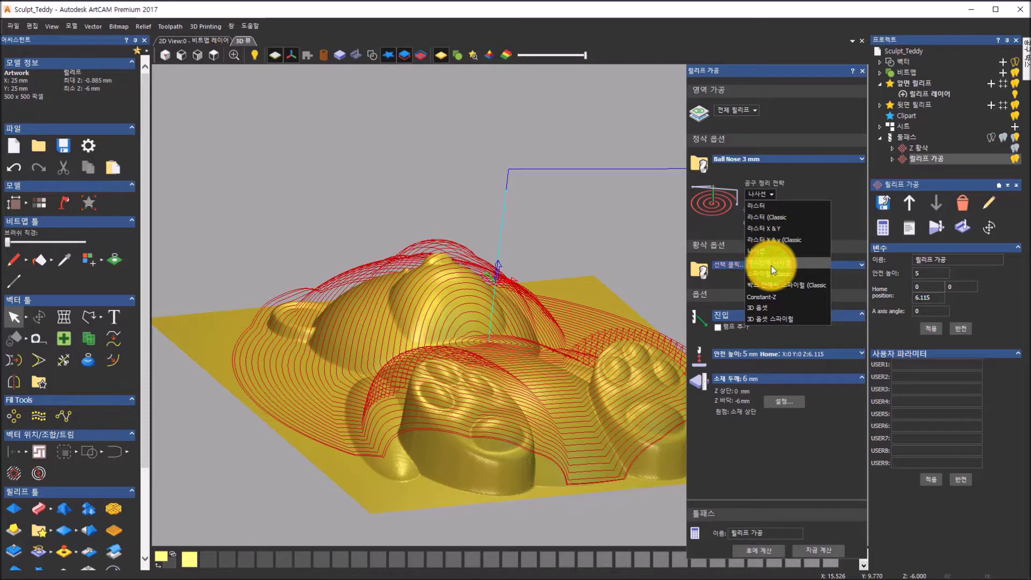
left_click(207, 57)
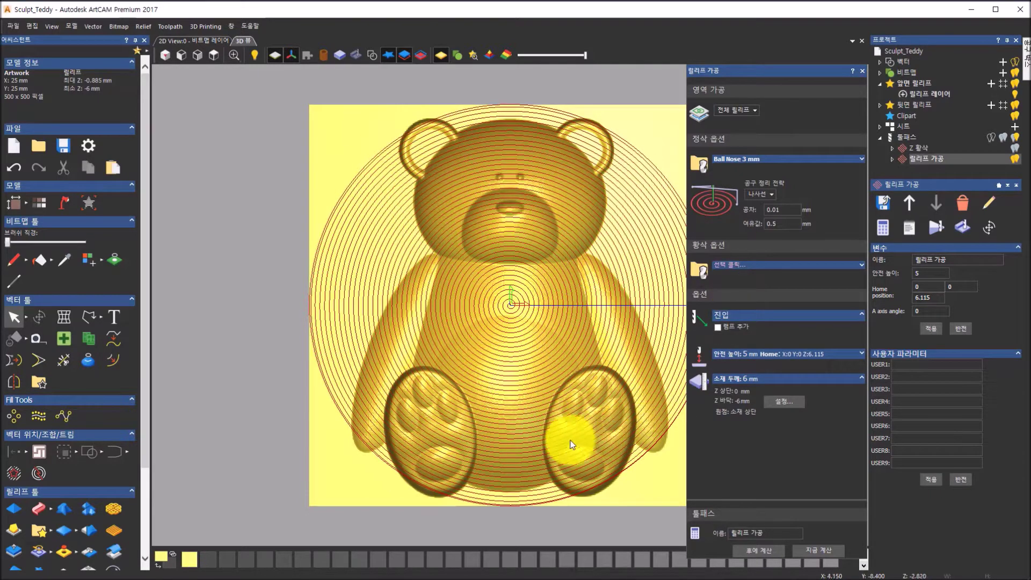
left_click(768, 196)
left_click(773, 263)
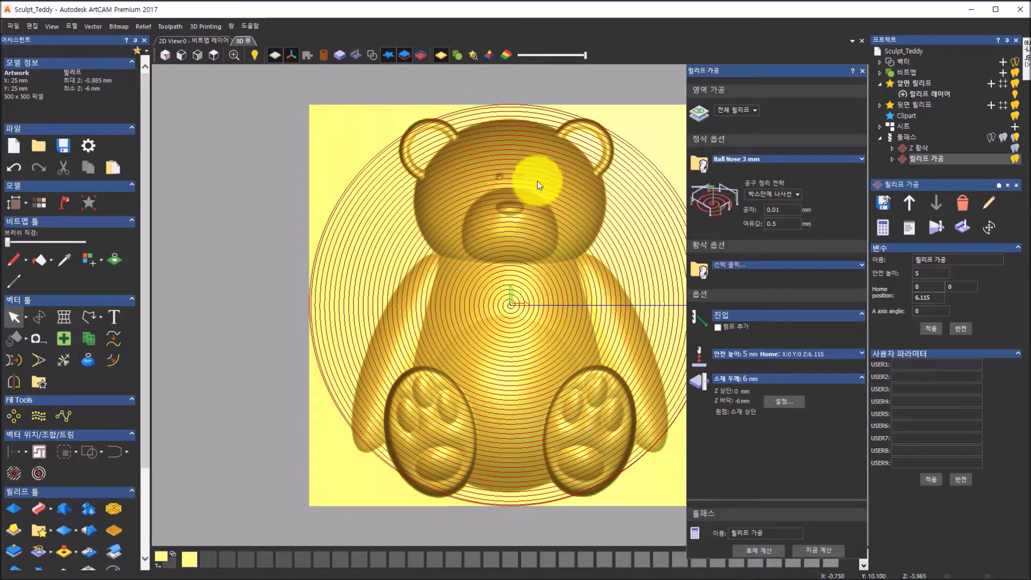
left_click(830, 553)
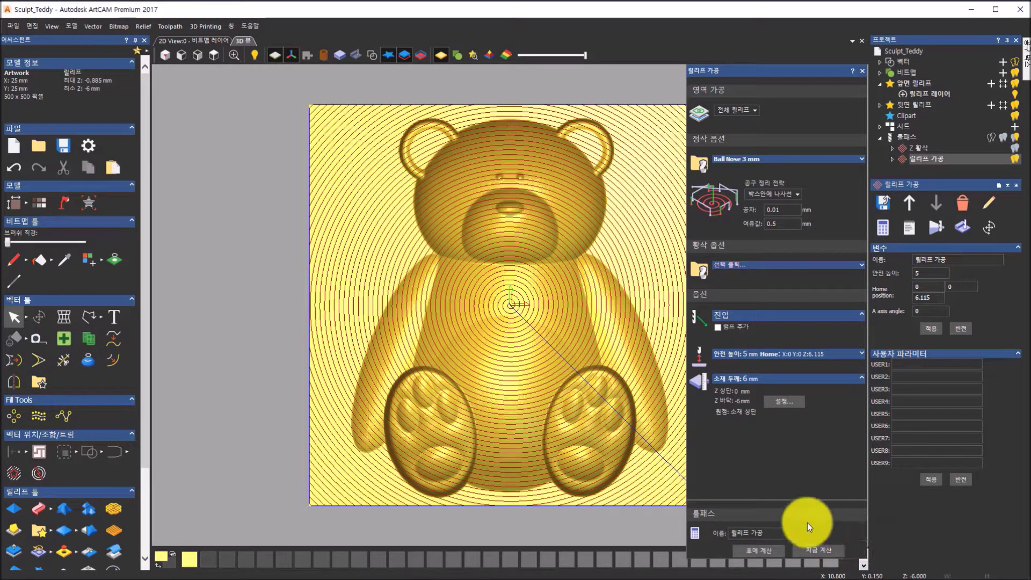
left_click_drag(502, 470, 593, 258)
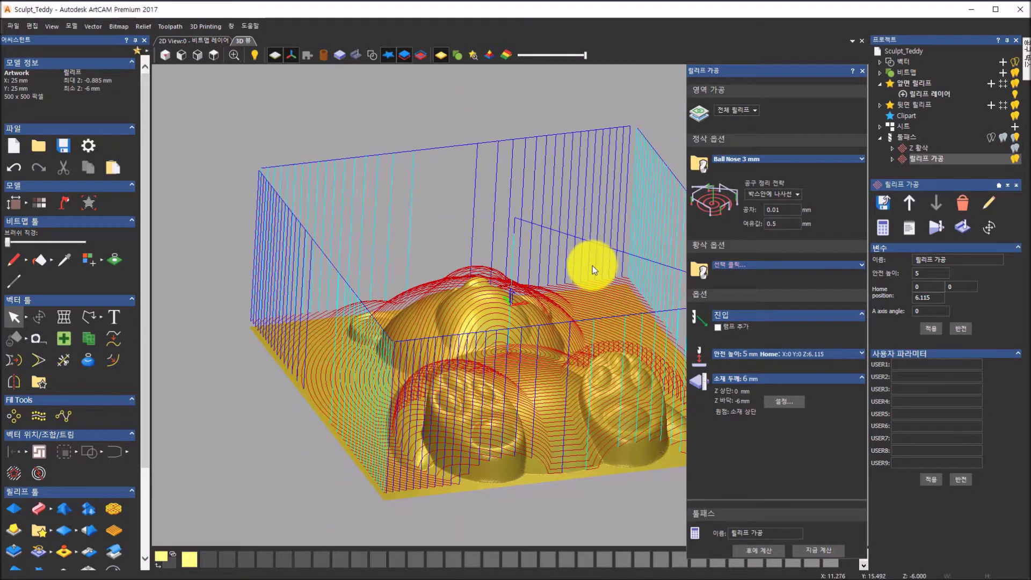
left_click_drag(615, 407, 580, 370)
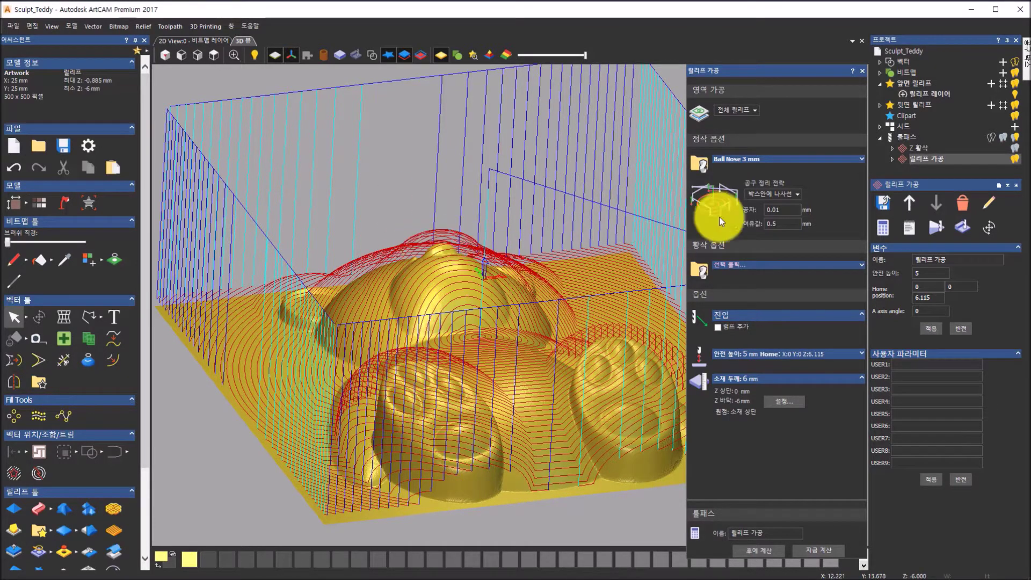
- Recalculate the Machine Relief toolpath with the 스파이럴 (Classic) strategy and switch the strategy to 박스 안에서 스파이럴 (Classic)
left_click(784, 192)
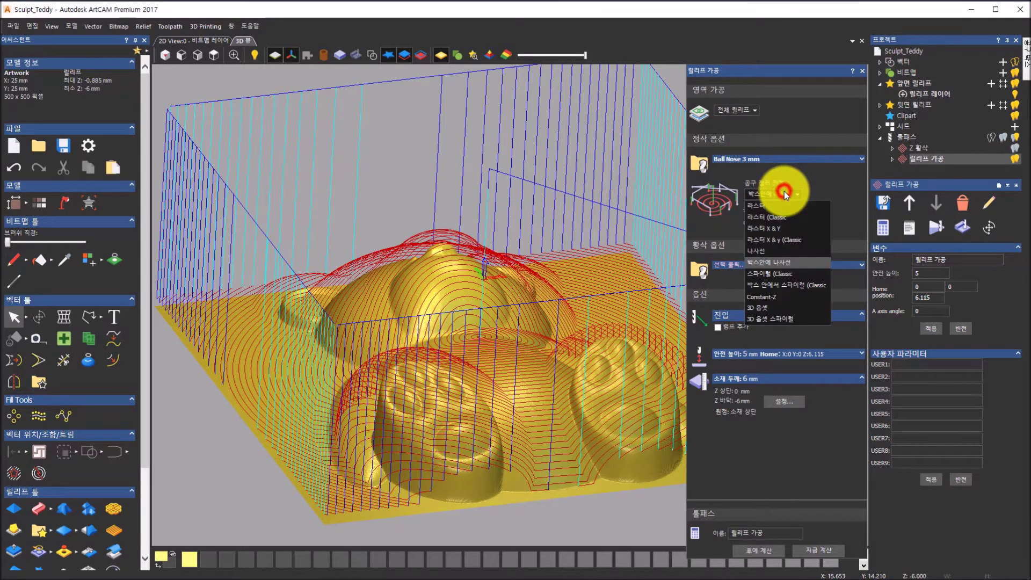
left_click(785, 272)
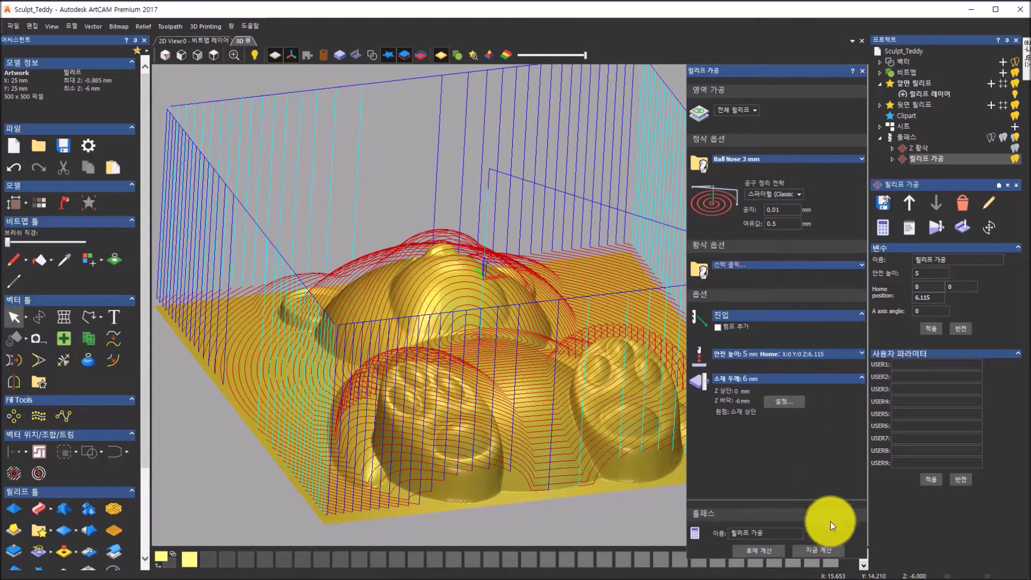
left_click(834, 551)
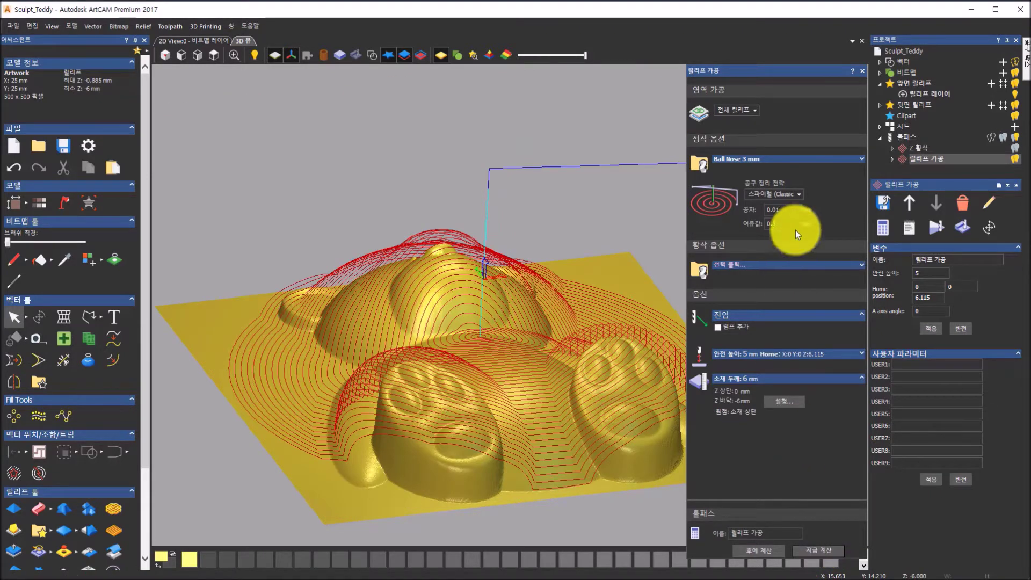
left_click(783, 193)
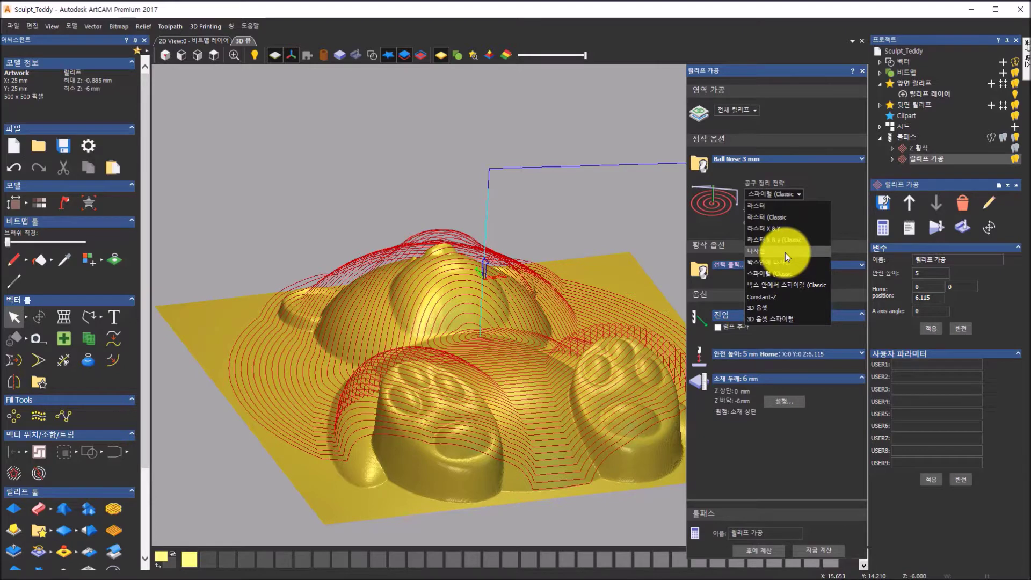
left_click(795, 285)
- Recalculate the Machine Relief toolpath with the Constant-Z strategy and inspect its level passes from the front and at an angle
left_click(798, 194)
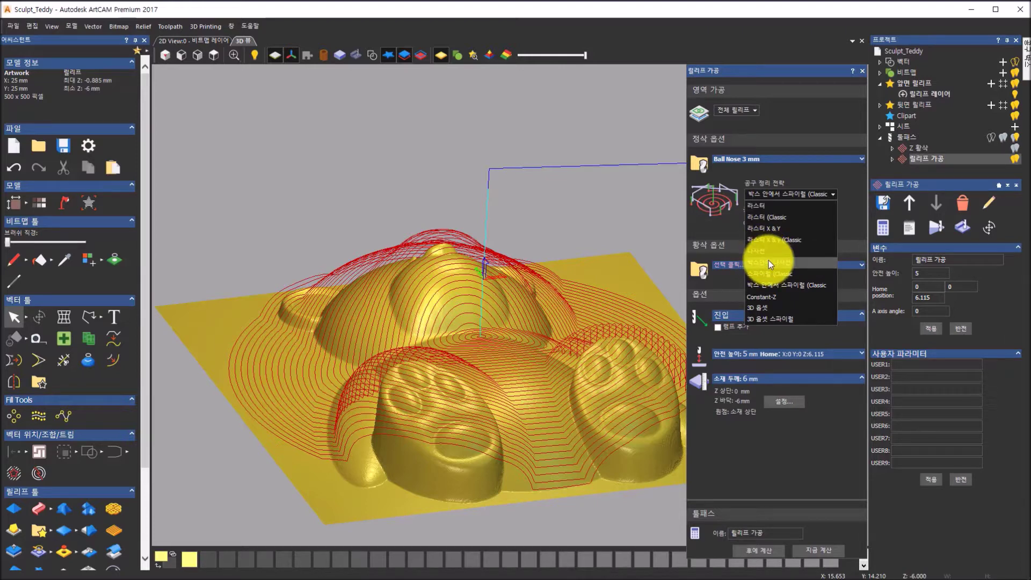
left_click(769, 296)
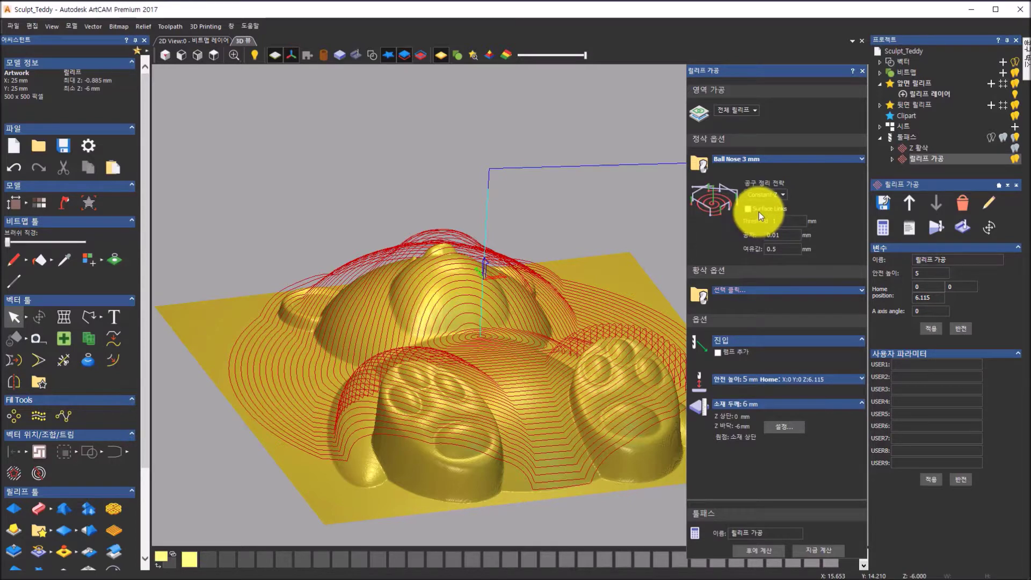
left_click(834, 549)
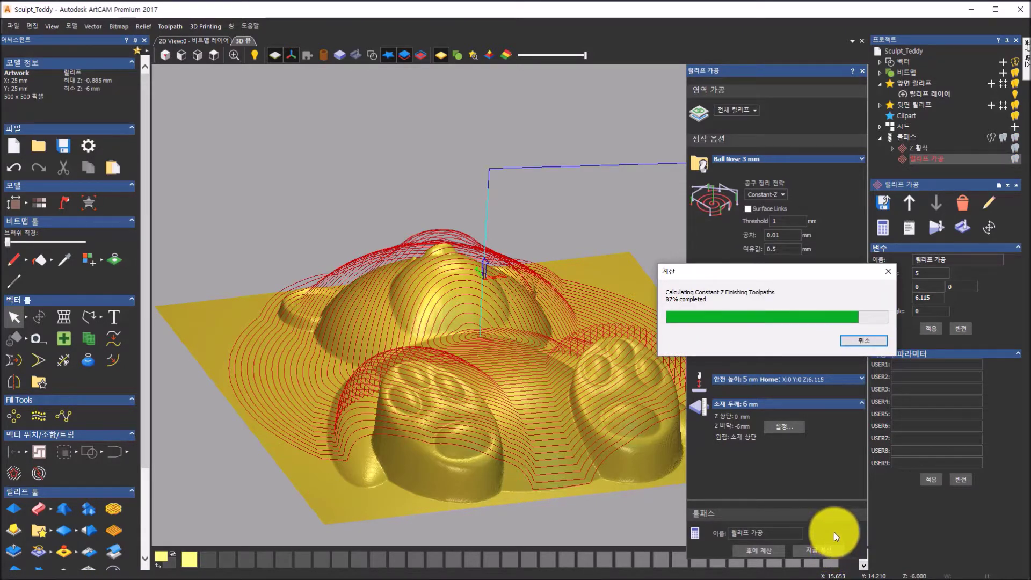
left_click(197, 55)
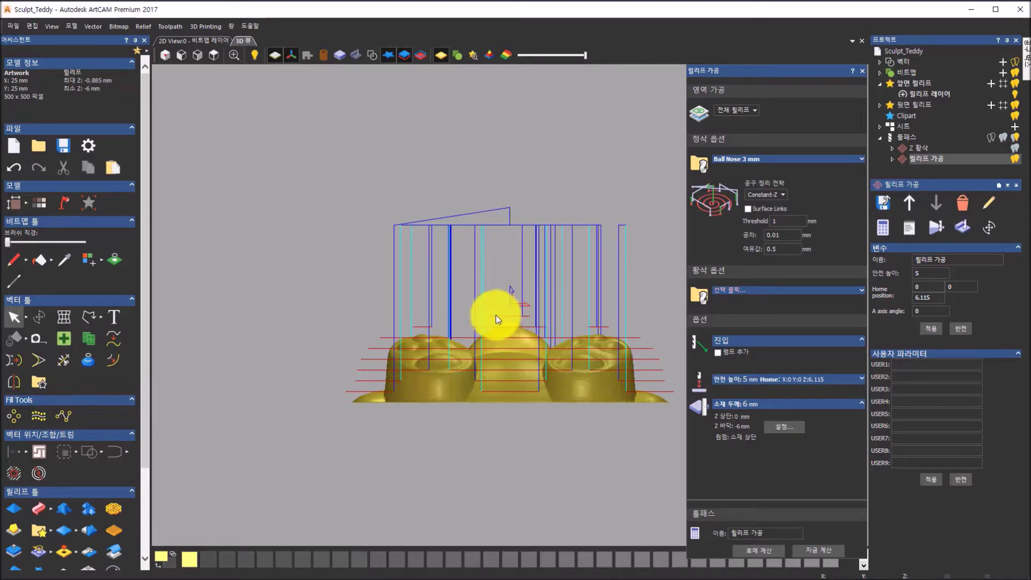
left_click_drag(500, 309, 598, 438)
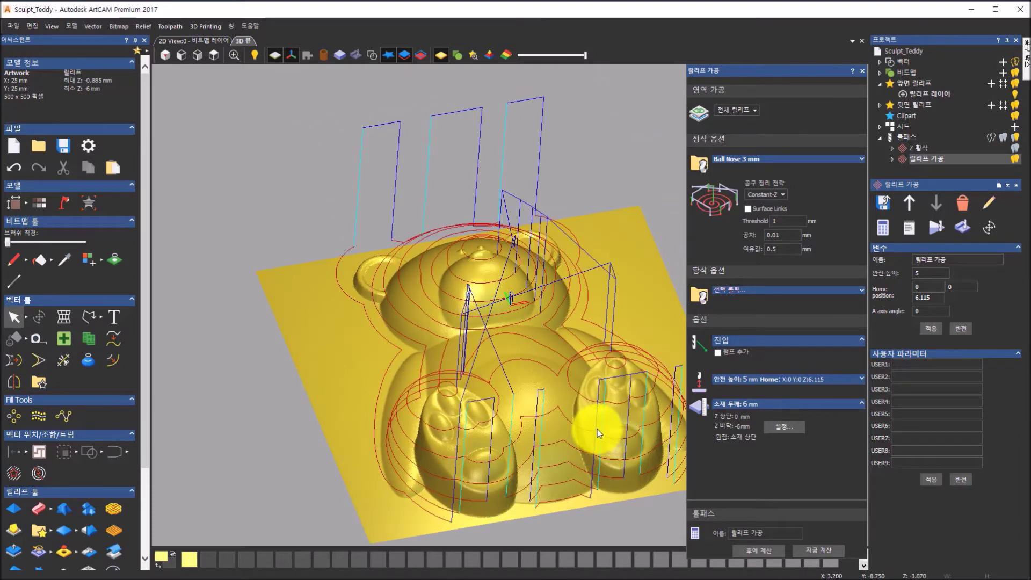
scroll(597, 430, "up", 3)
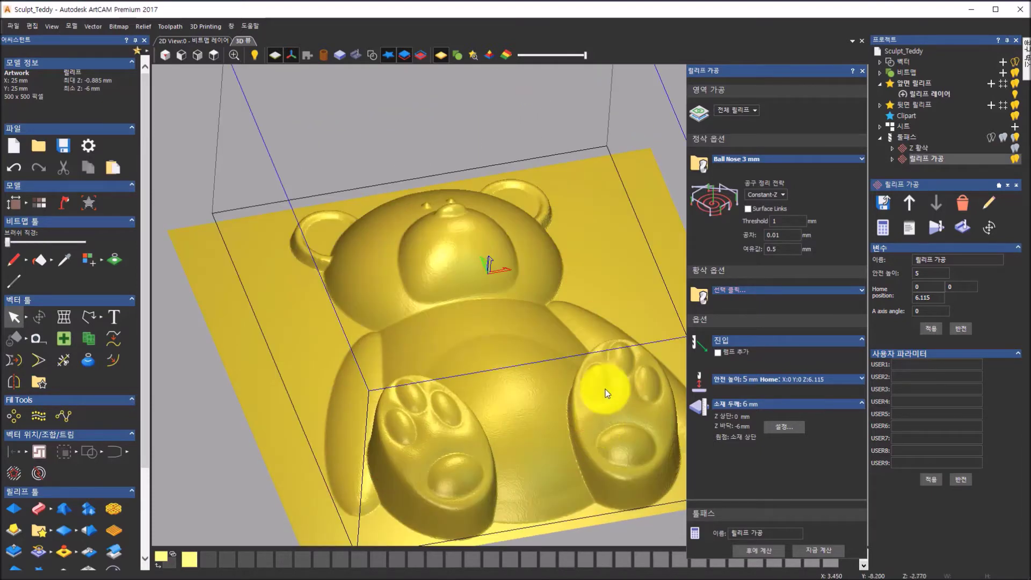
- Recalculate the Machine Relief toolpath with the 3D offset (3D 옵셋) strategy and inspect its passes in top and isometric views
left_click(779, 194)
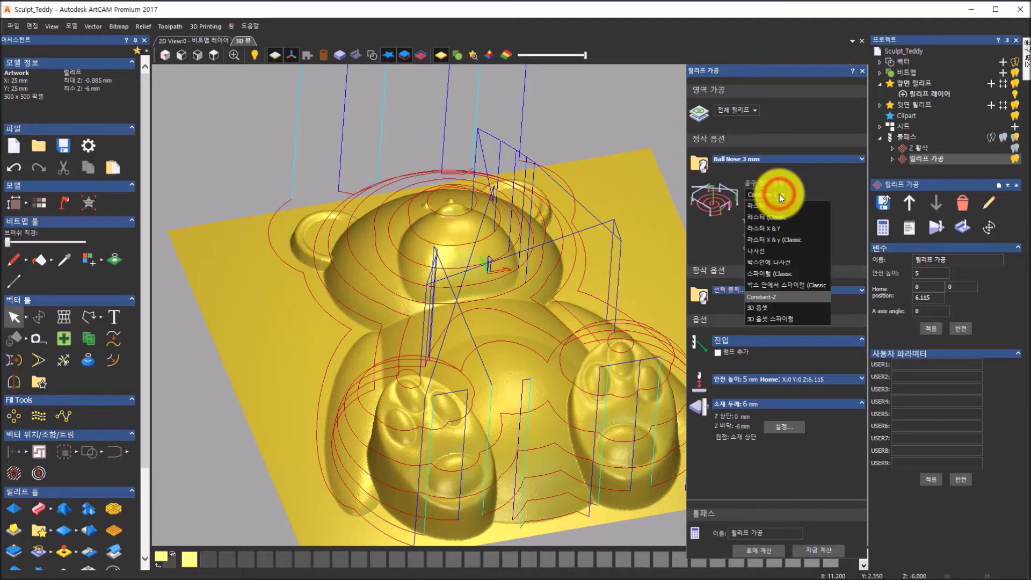
left_click(780, 307)
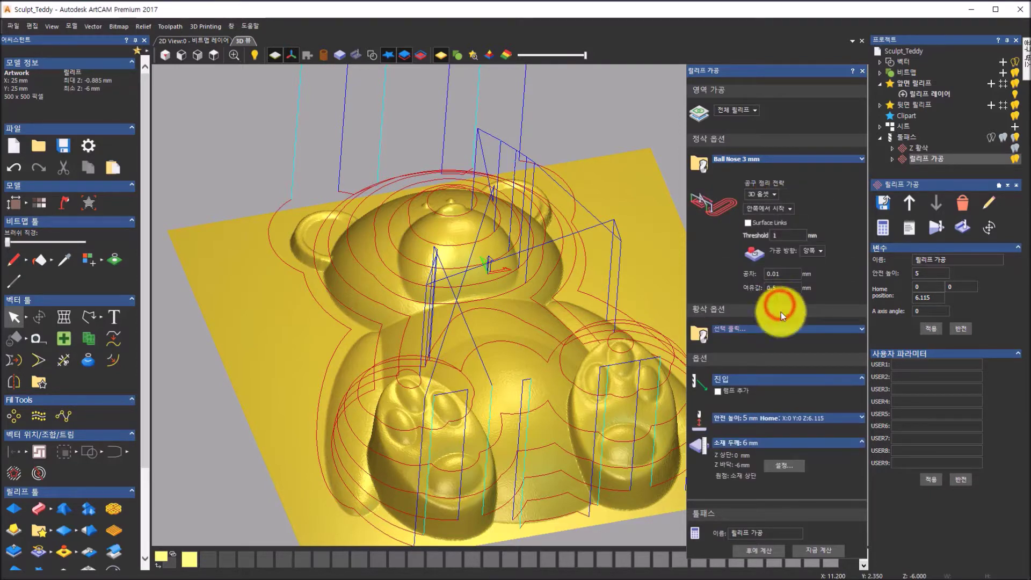
left_click(836, 553)
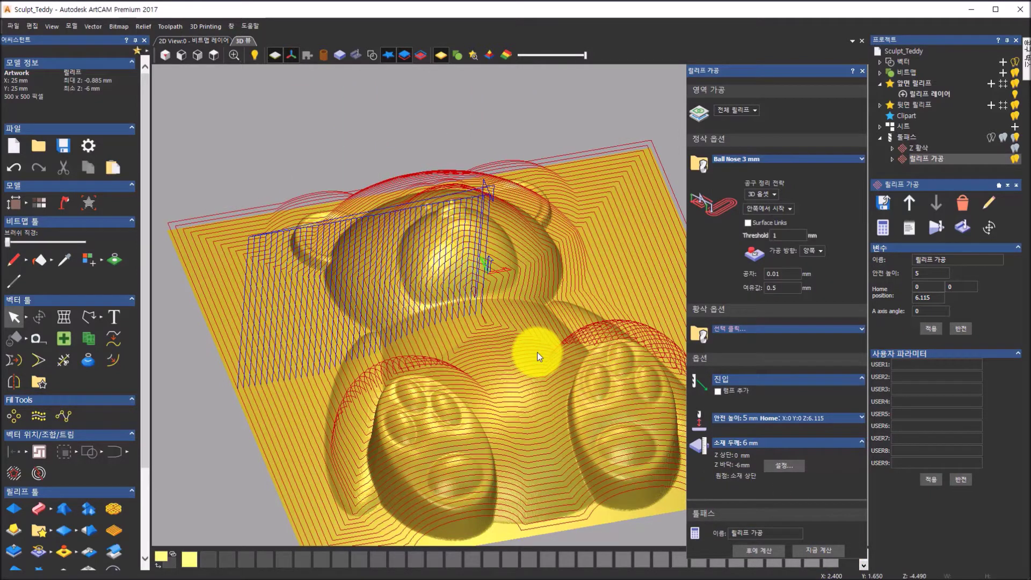
left_click(213, 55)
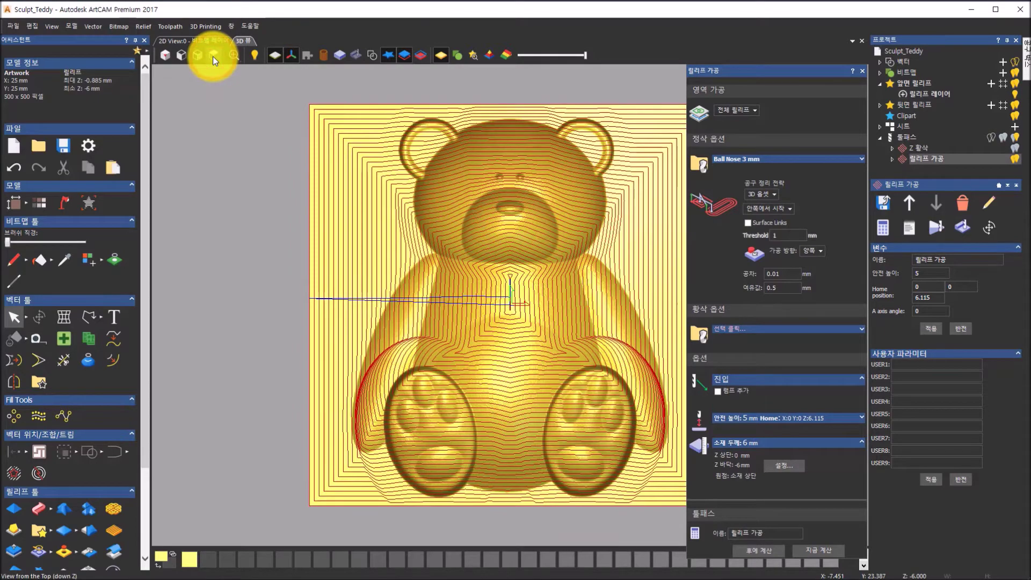
left_click(167, 56)
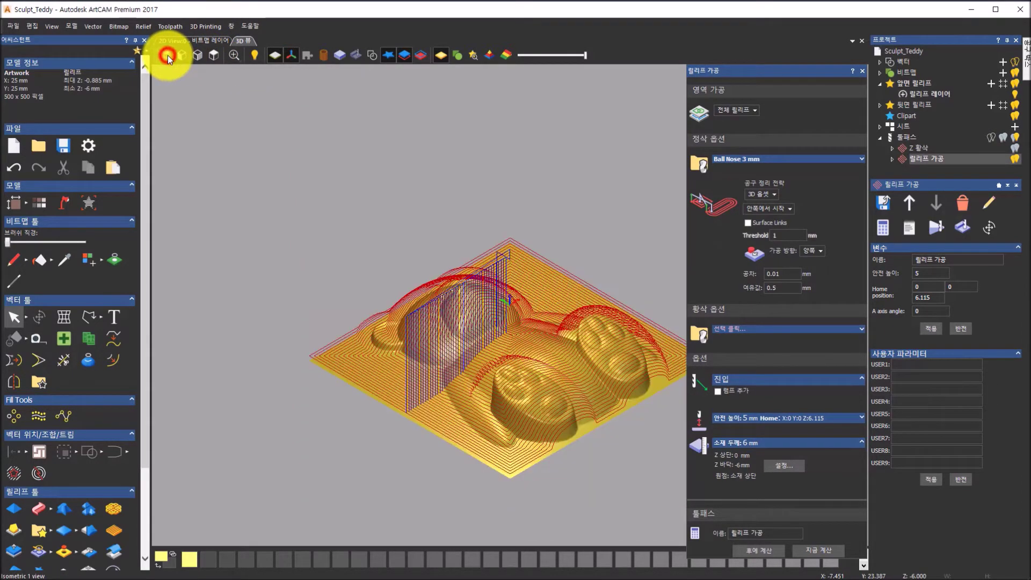
scroll(570, 357, "up", 5)
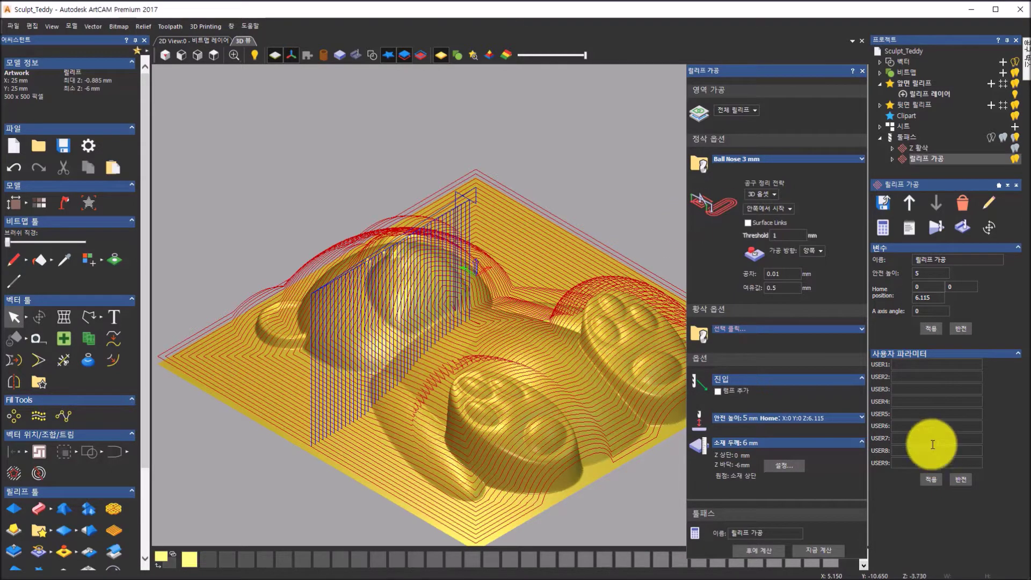
- Try the 3D offset spiral (3D 옵셋 스파이럴) strategy, return to 3D offset, and look closer at the passes over the bear's head
left_click(775, 197)
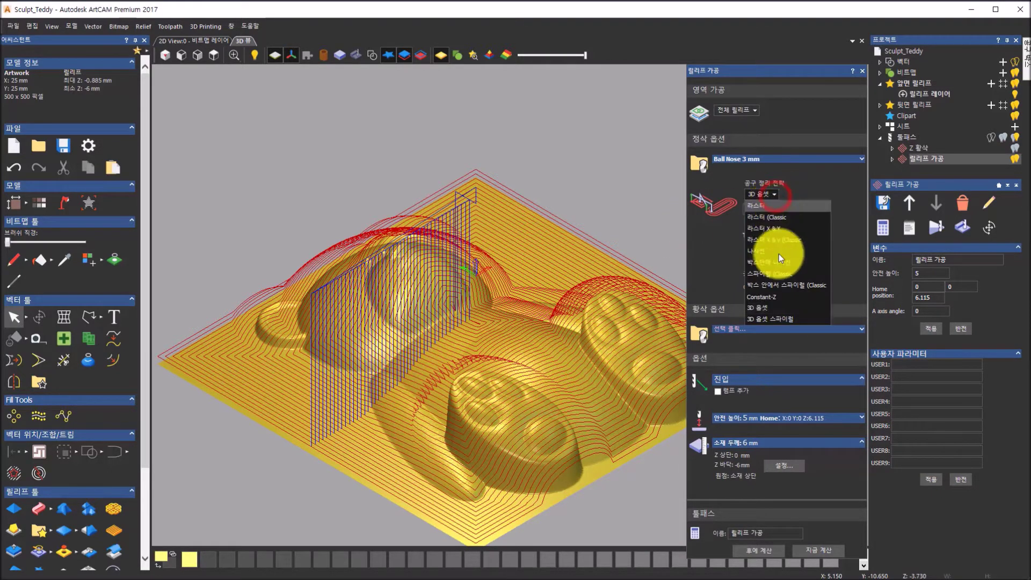
left_click(779, 320)
left_click(779, 189)
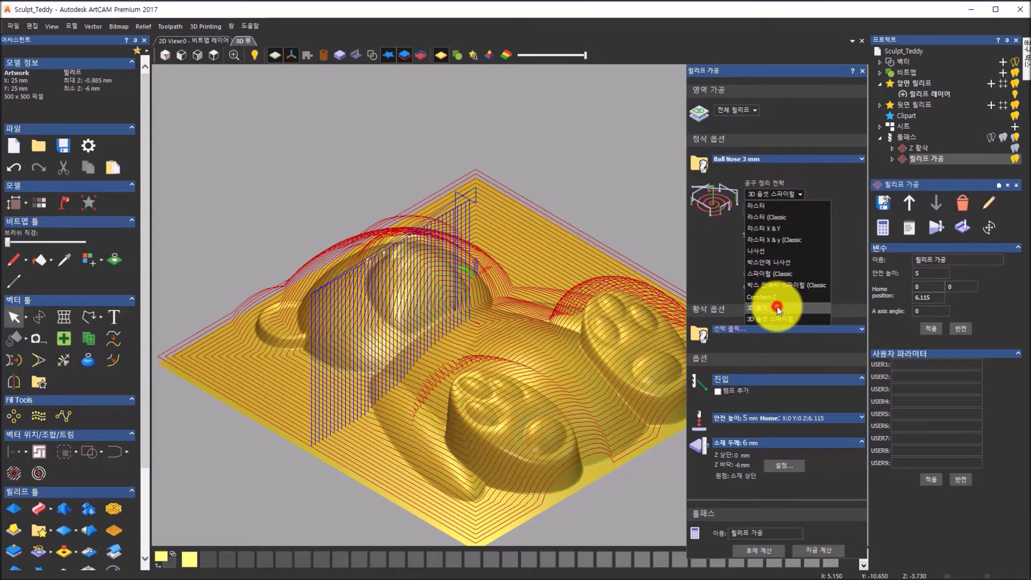
left_click(777, 307)
scroll(469, 320, "up", 3)
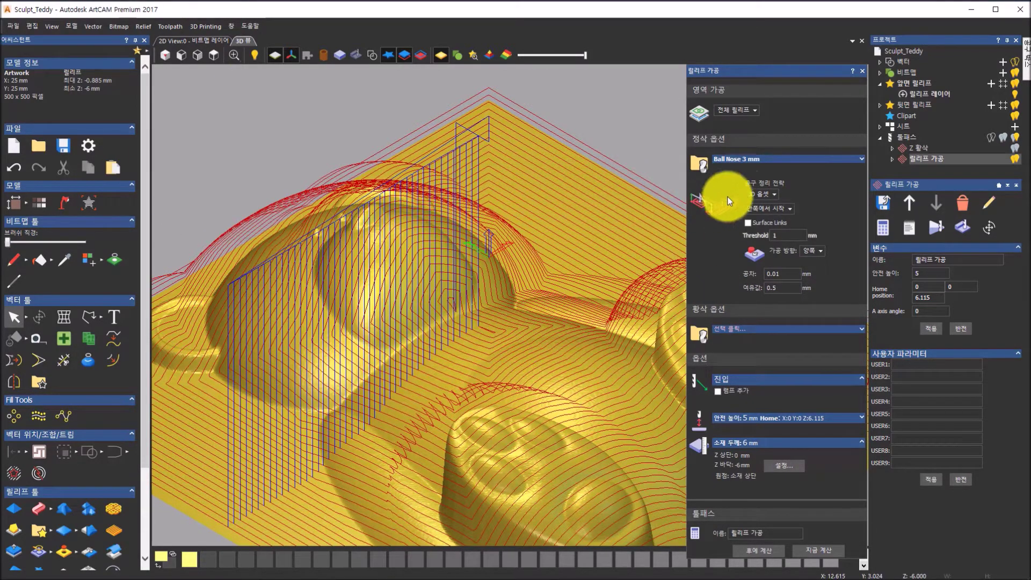
- Set the finishing strategy to 3D offset spiral (3D 옵셋 스파이럴), recalculate the Machine Relief toolpath and inspect it from above and at a low angle
left_click(765, 194)
left_click(771, 318)
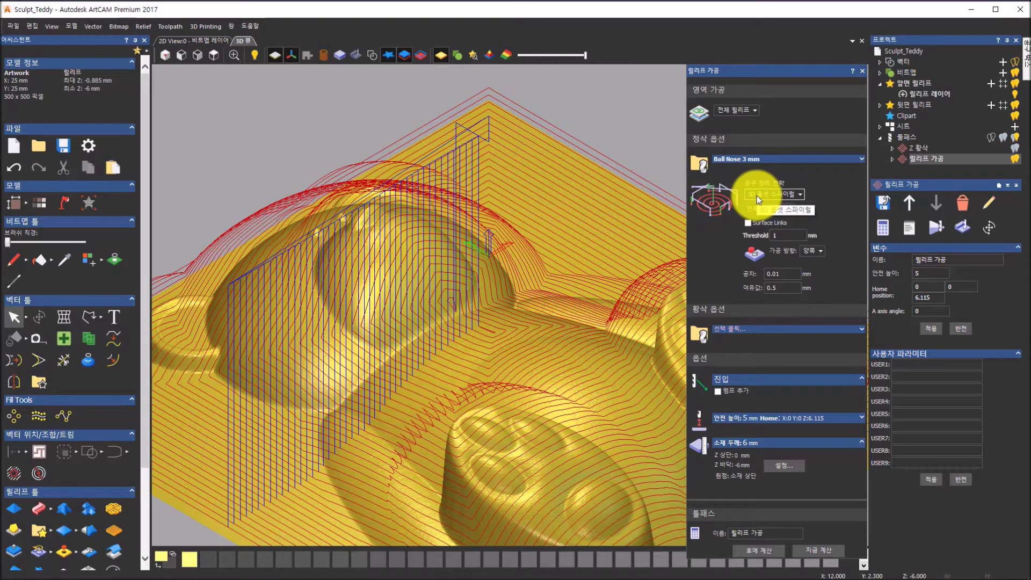
left_click(820, 551)
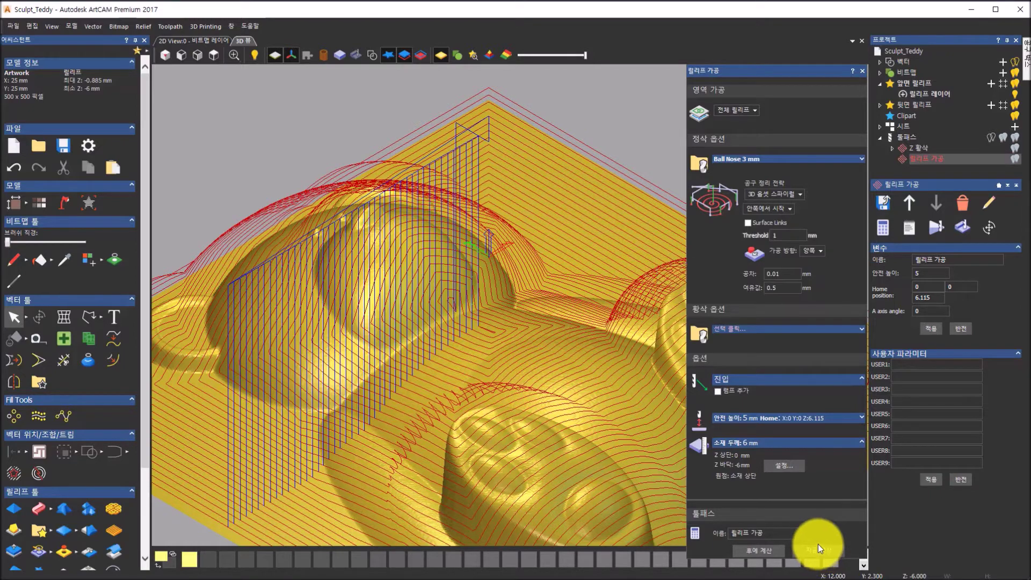
scroll(564, 382, "down", 2)
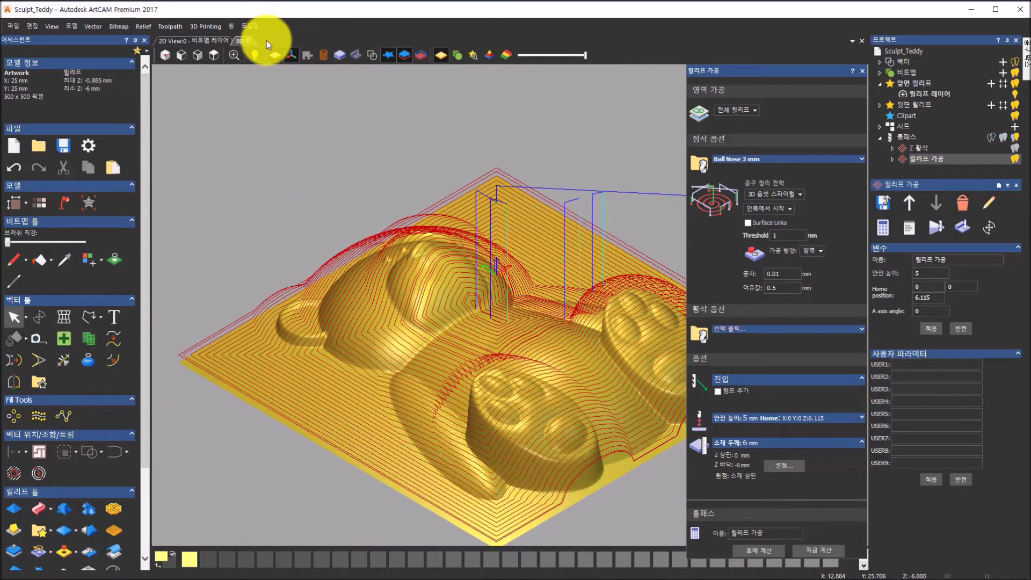
left_click(214, 59)
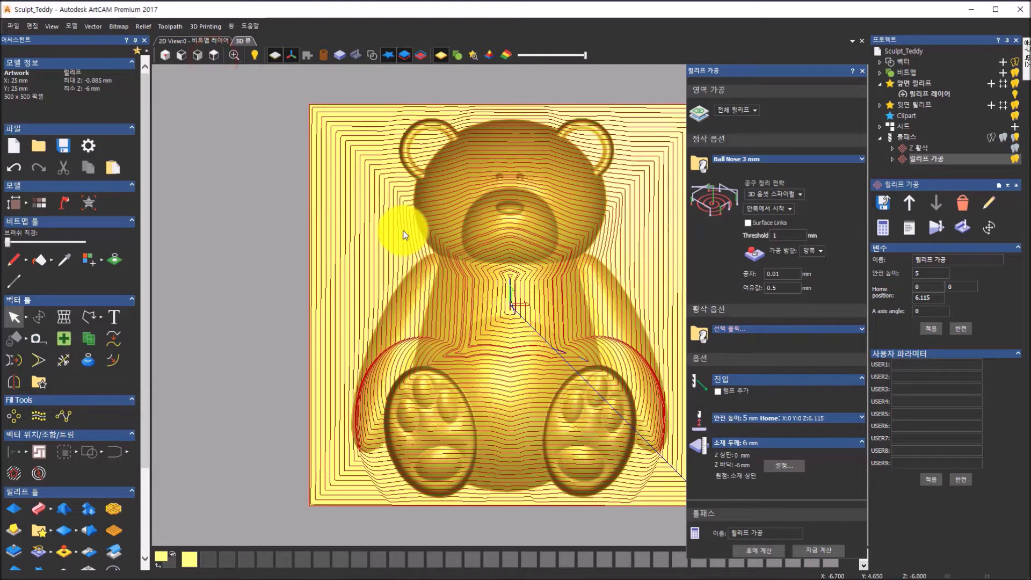
left_click_drag(491, 395, 511, 318)
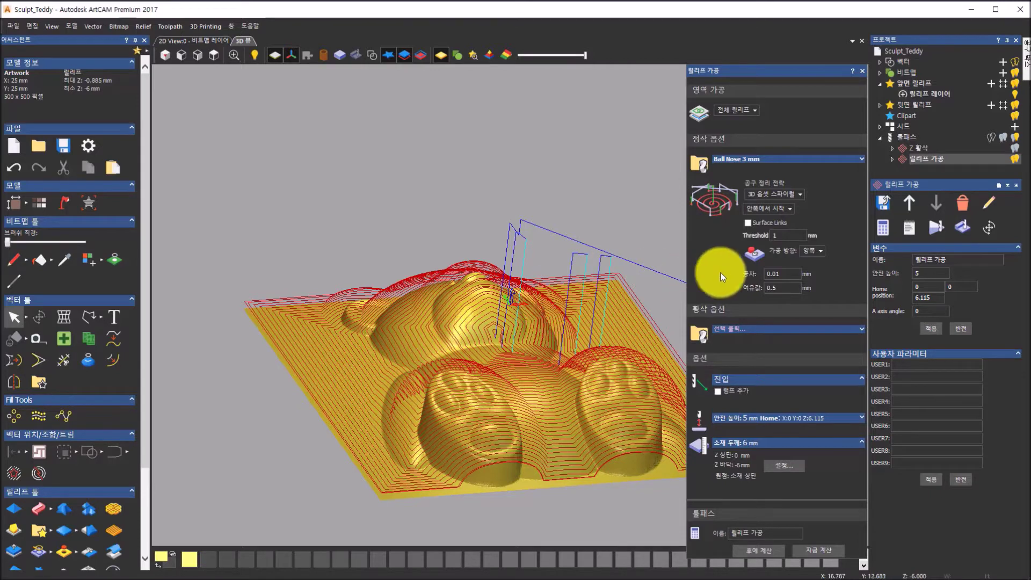
- Choose the Ball Nose 1.5 mm from the steel 3D Finishing group as the finishing tool for Machine Relief
left_click(782, 290)
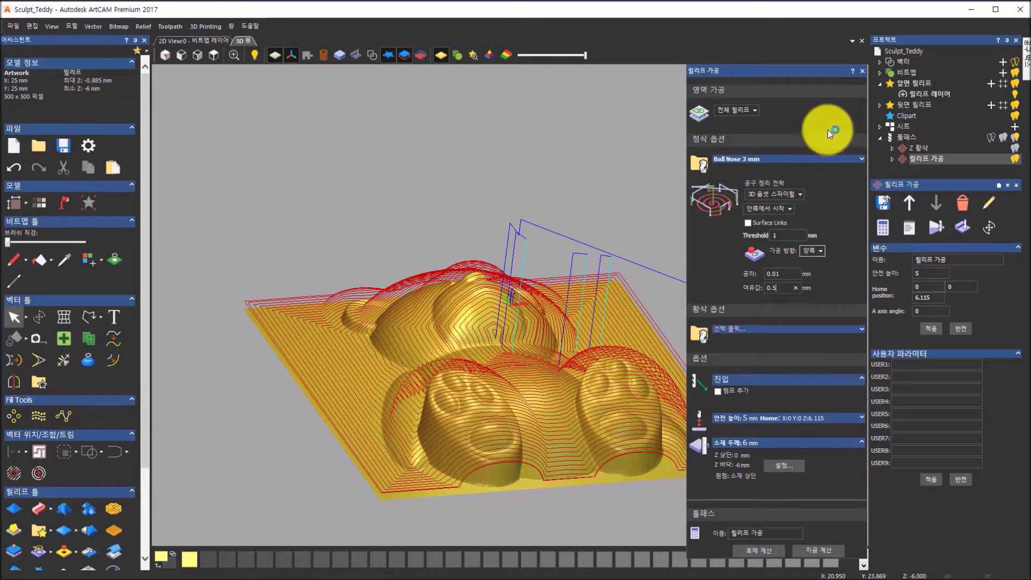
left_click(860, 157)
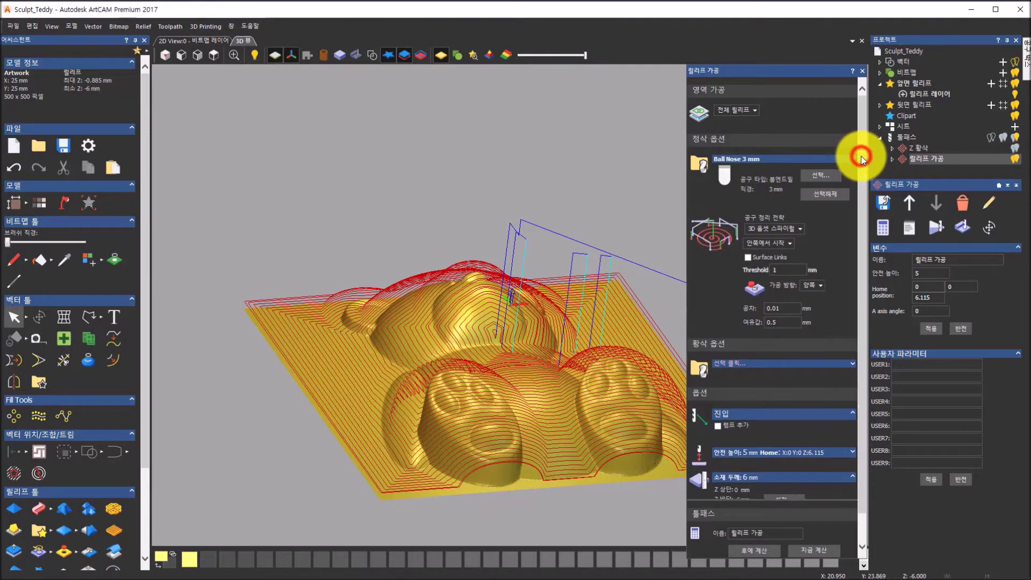
left_click(813, 176)
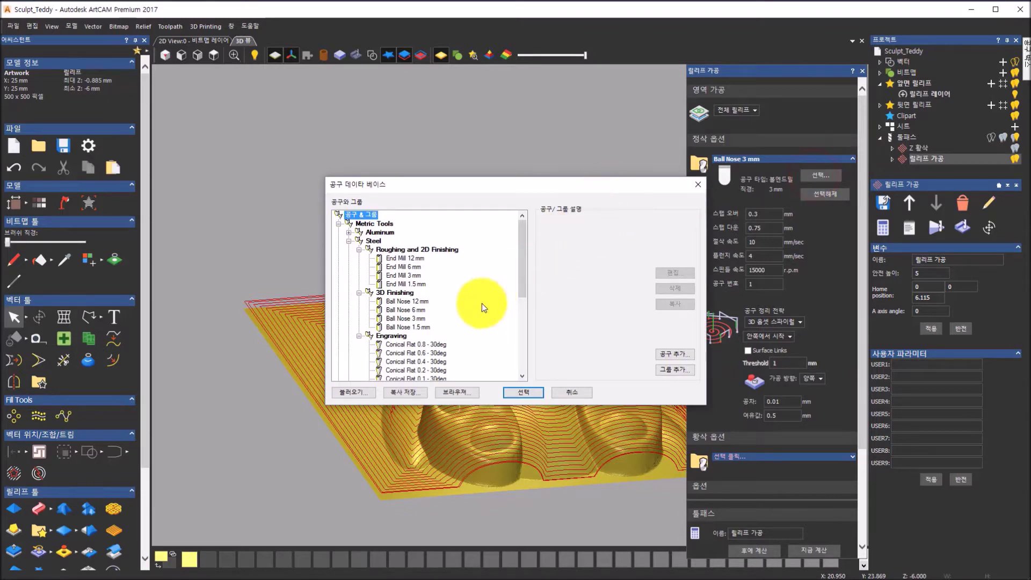
left_click(423, 327)
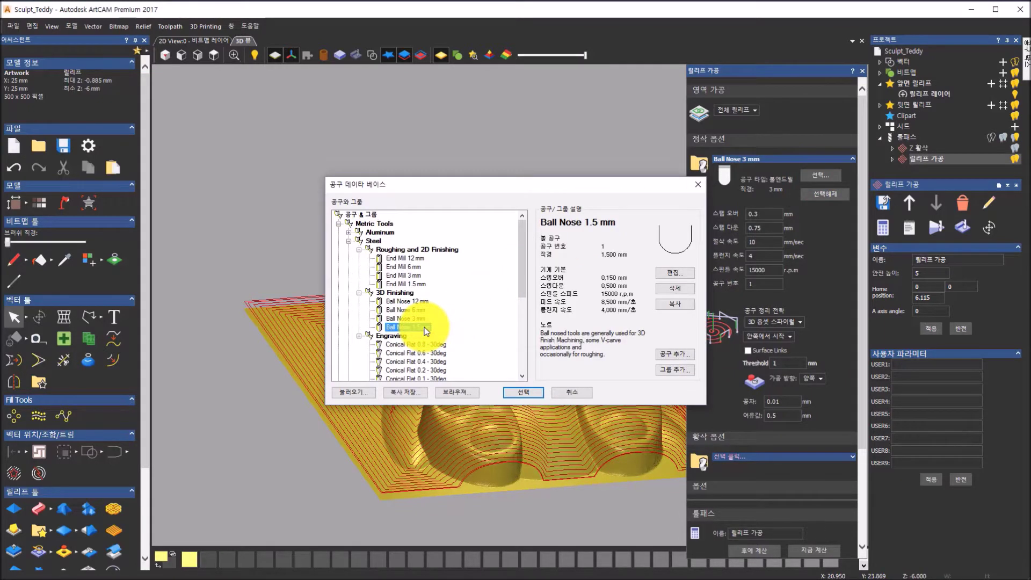
left_click(517, 390)
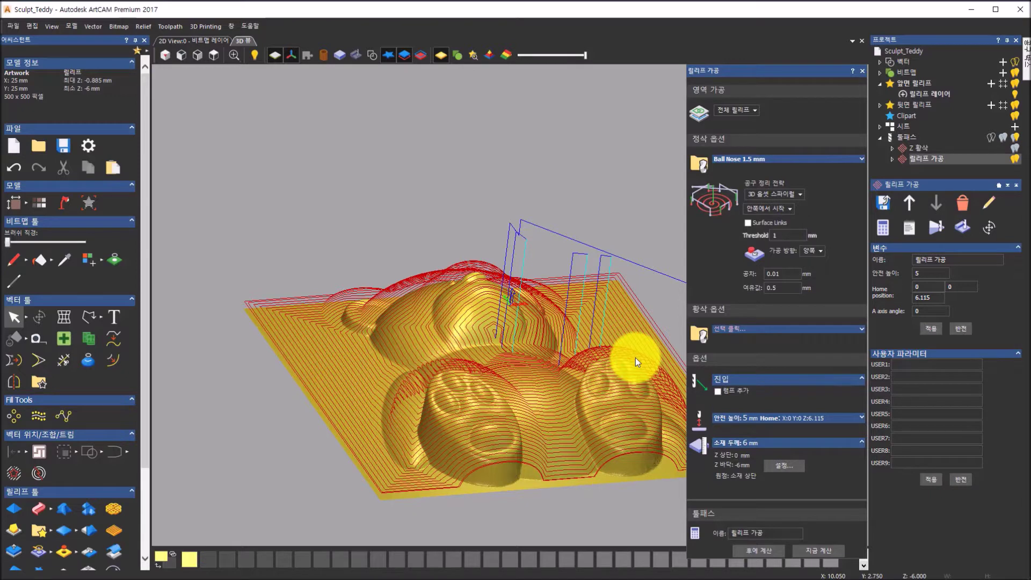
- Keep the 3D offset spiral (3D 옵셋 스파이럴) strategy and set the allowance to 0 mm and the tolerance to 0.005 mm
left_click(765, 196)
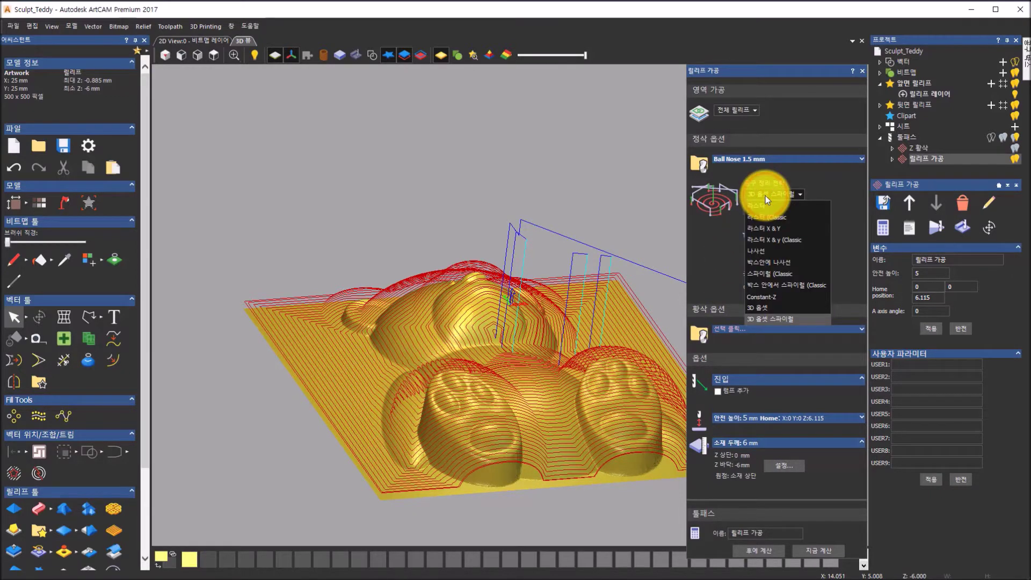
left_click(765, 196)
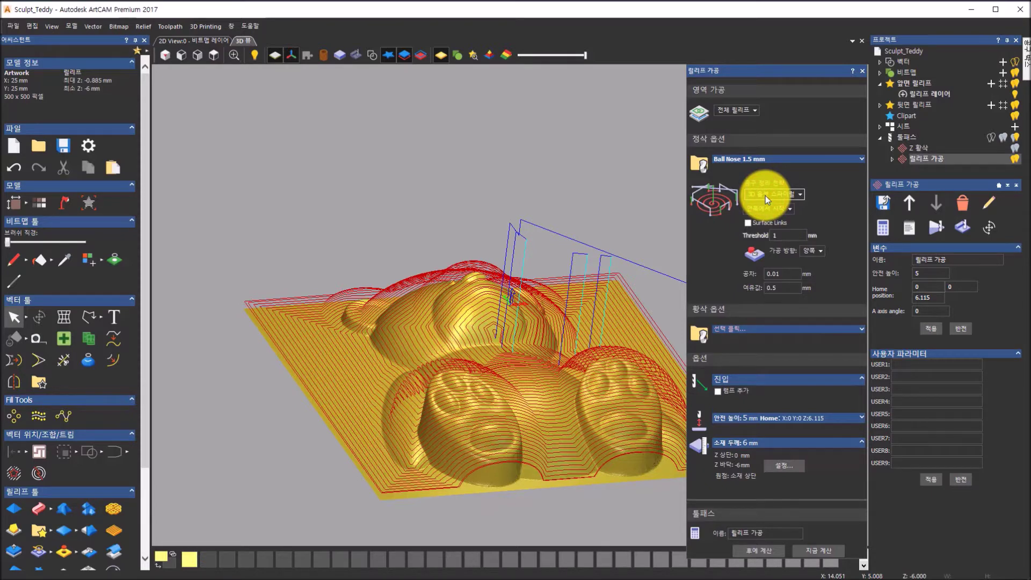
left_click(784, 290)
left_click_drag(783, 289, 741, 290)
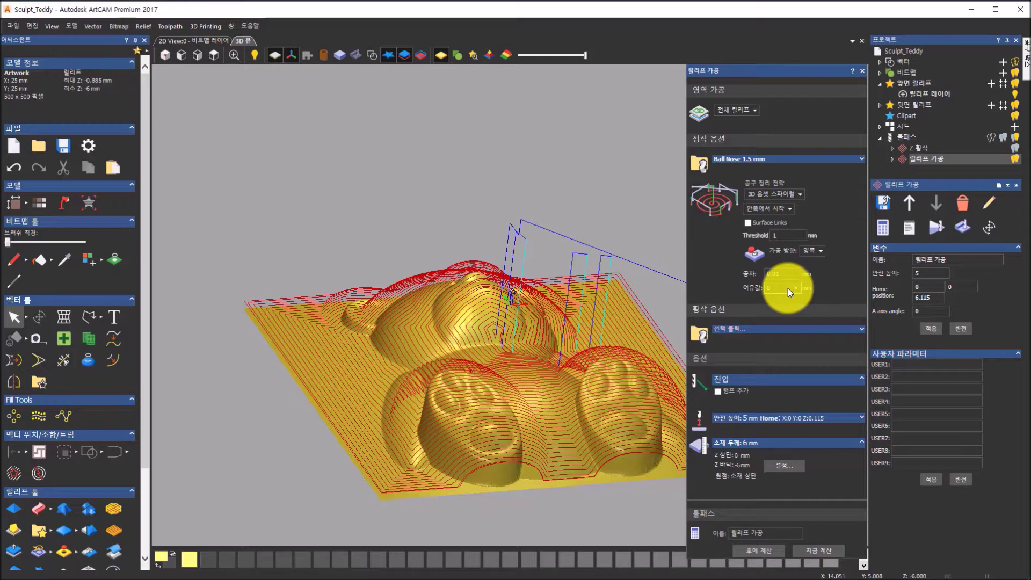
left_click(787, 273)
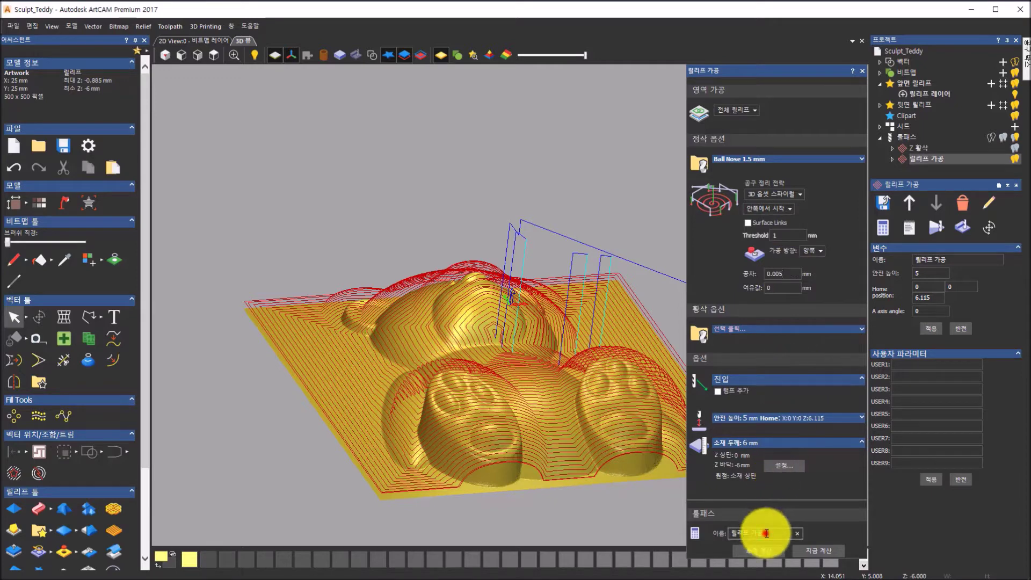
- Name the new toolpath 정삭 가공 and calculate it immediately
left_click(766, 533)
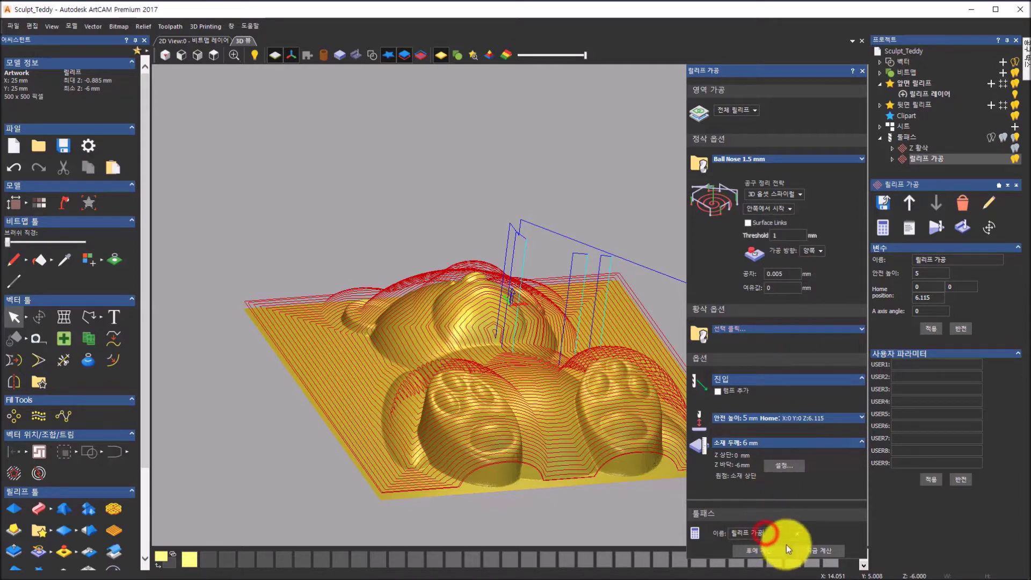
double_click(749, 533)
type("w")
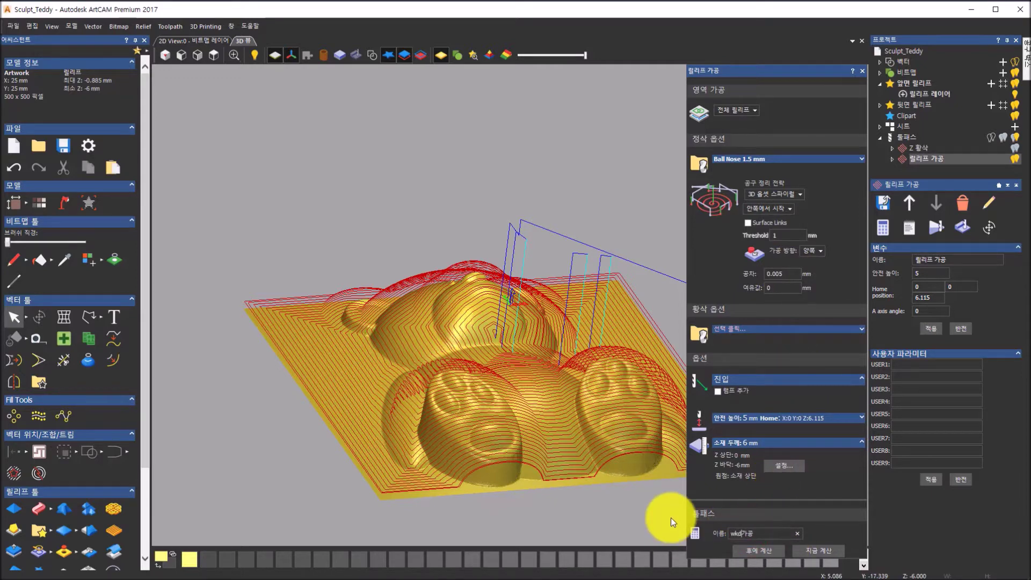
key("BackSpace")
type("정삭")
left_click(831, 551)
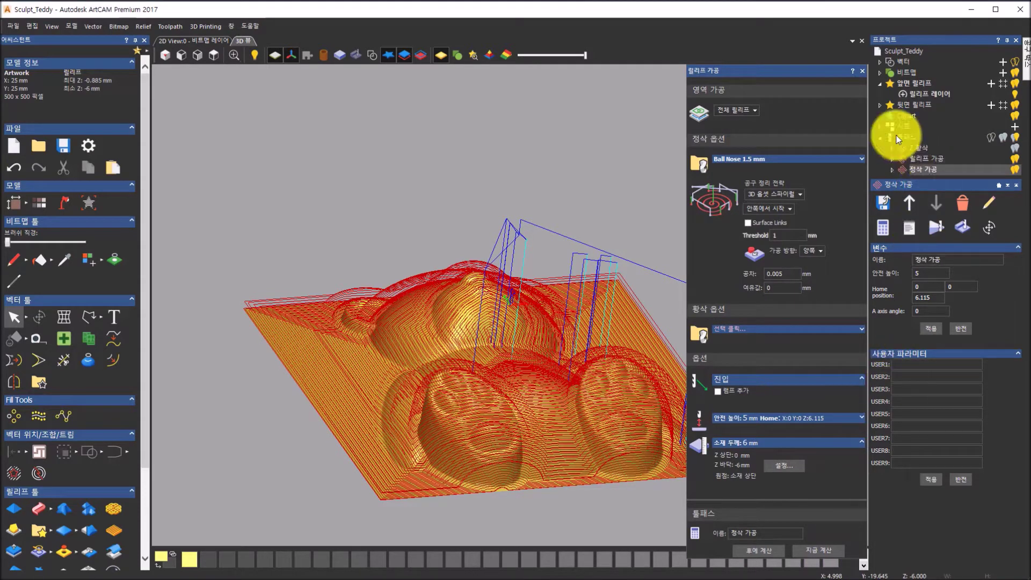
- Hide the 릴리프 가공 toolpath, inspect the 정삭 가공 passes from above and at an angle, and close the machining settings
left_click(935, 158)
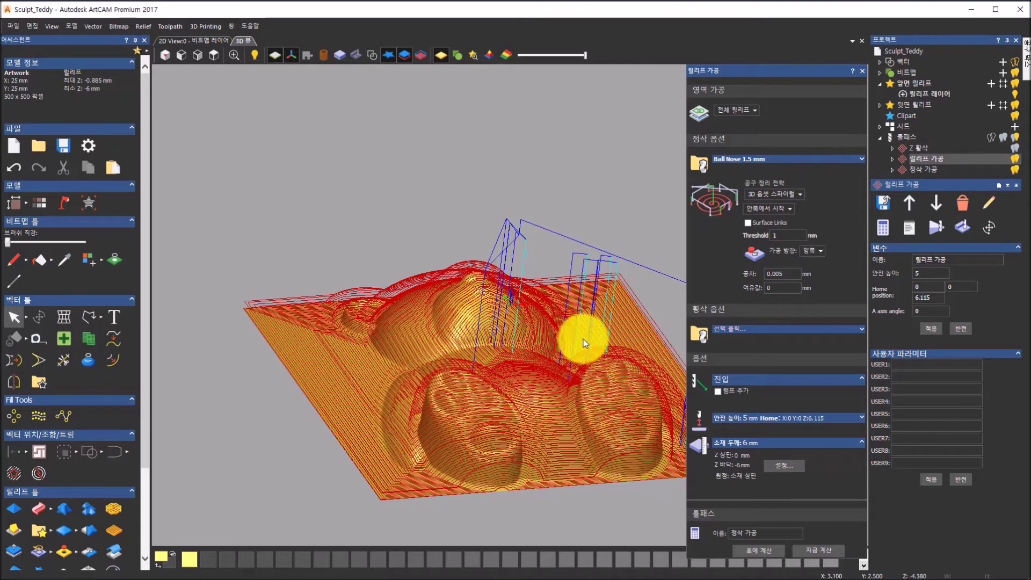
left_click(1014, 161)
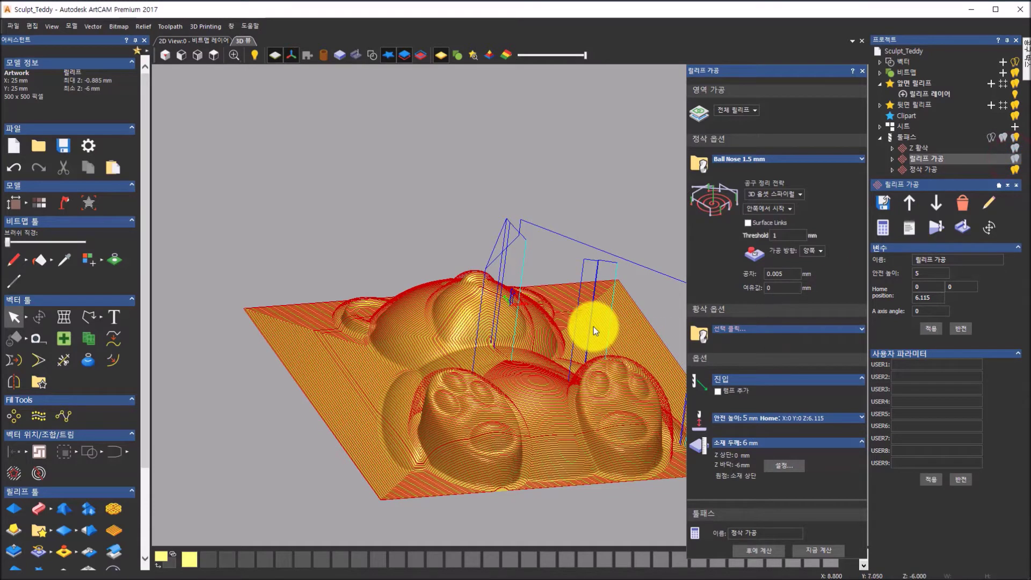
left_click(213, 56)
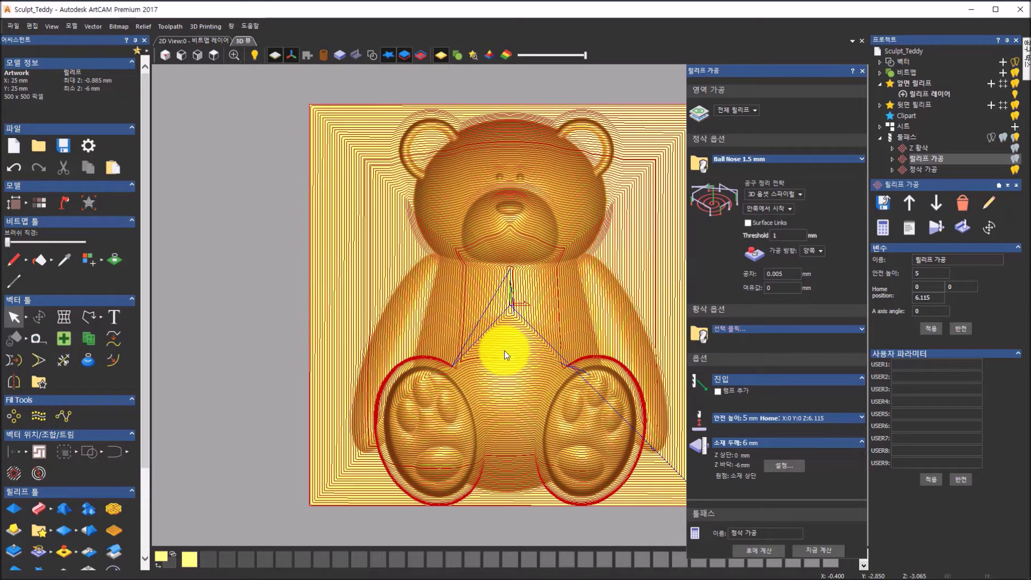
left_click_drag(504, 351, 605, 436)
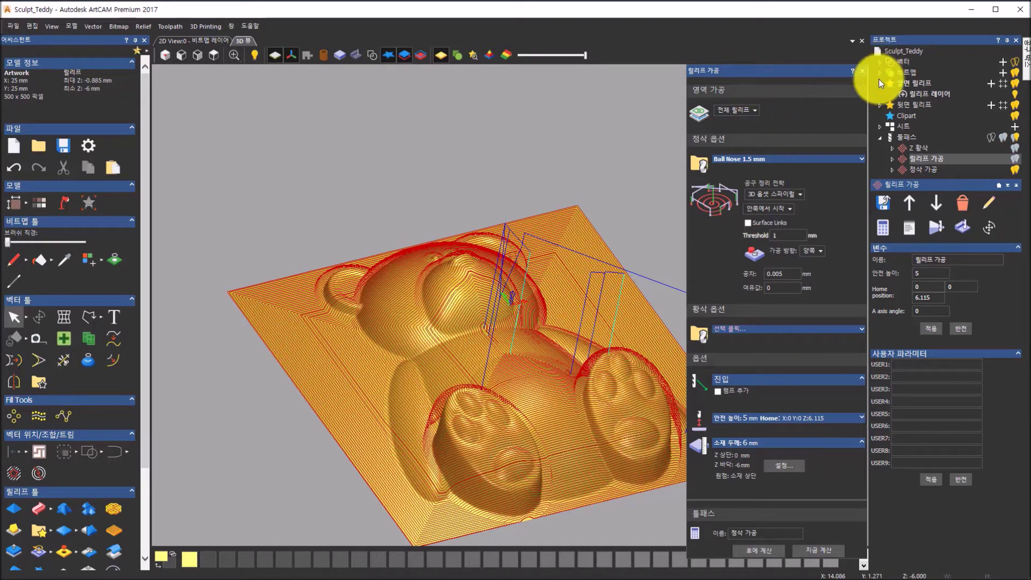
left_click(864, 72)
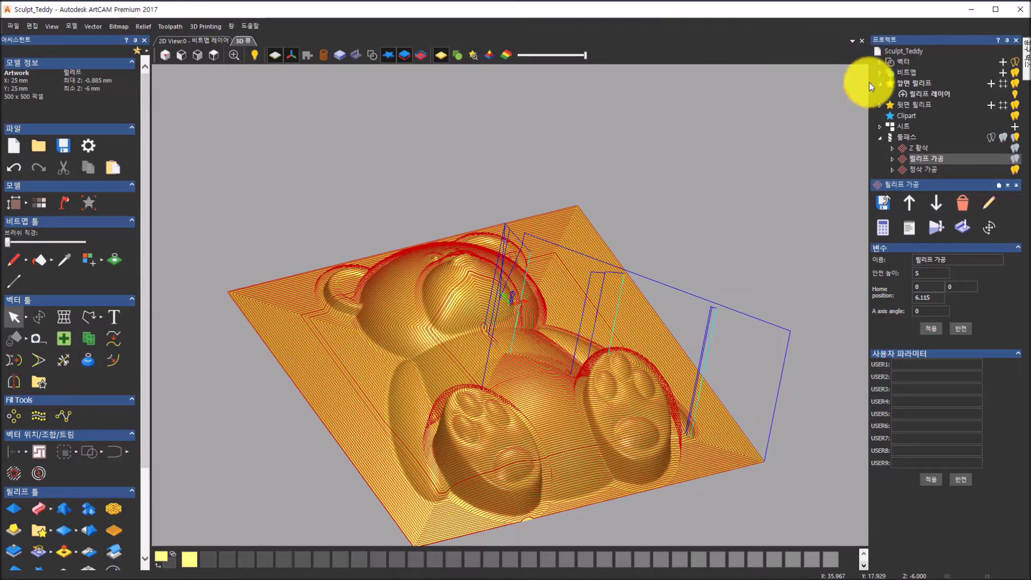
left_click(905, 134)
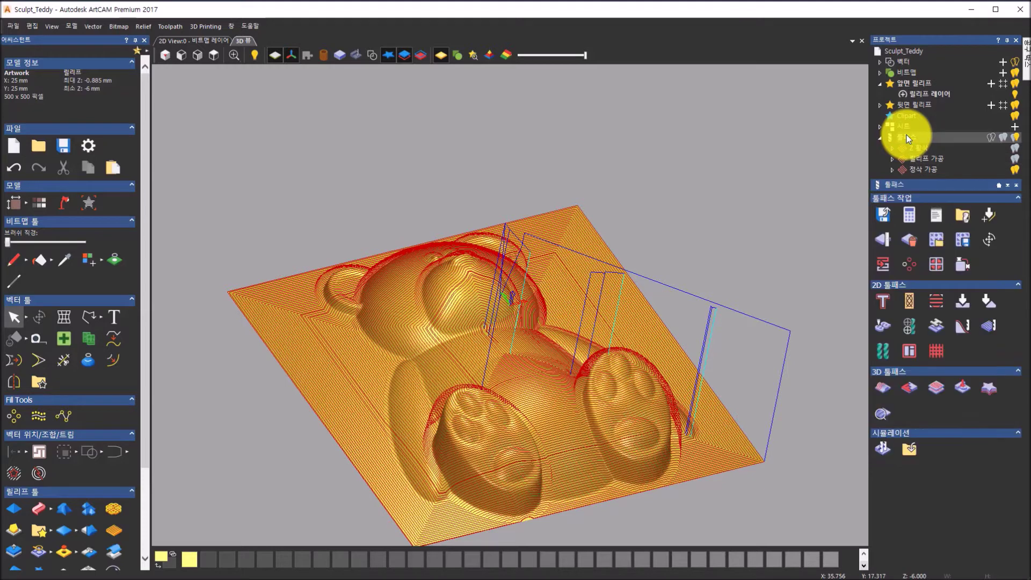
left_click(922, 169)
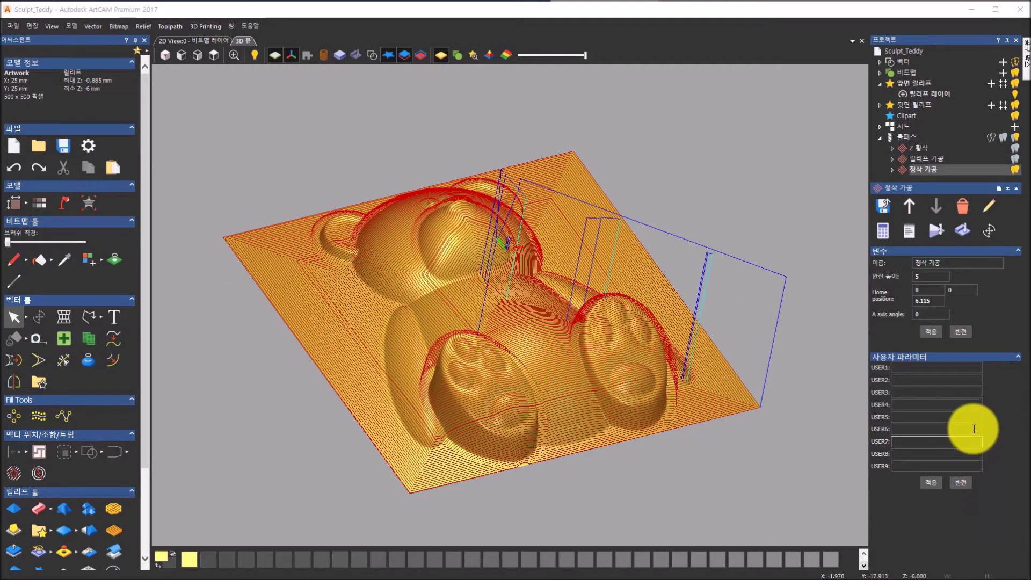
- Display only the Z 황삭 toolpath and simulate it on the whole model at the standard (기본) 0.050 mm resolution
left_click(1009, 172)
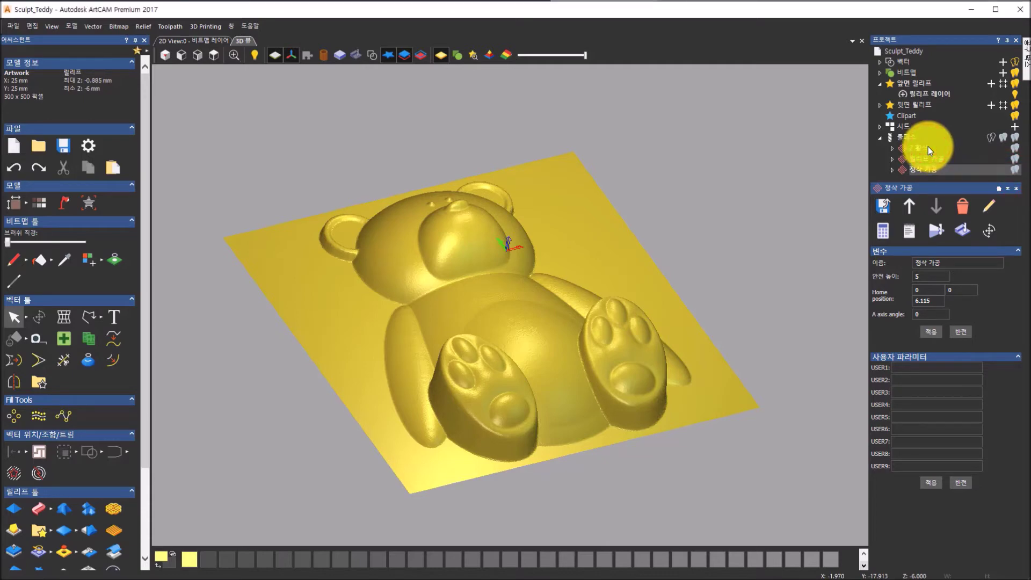
left_click(928, 147)
left_click(1014, 148)
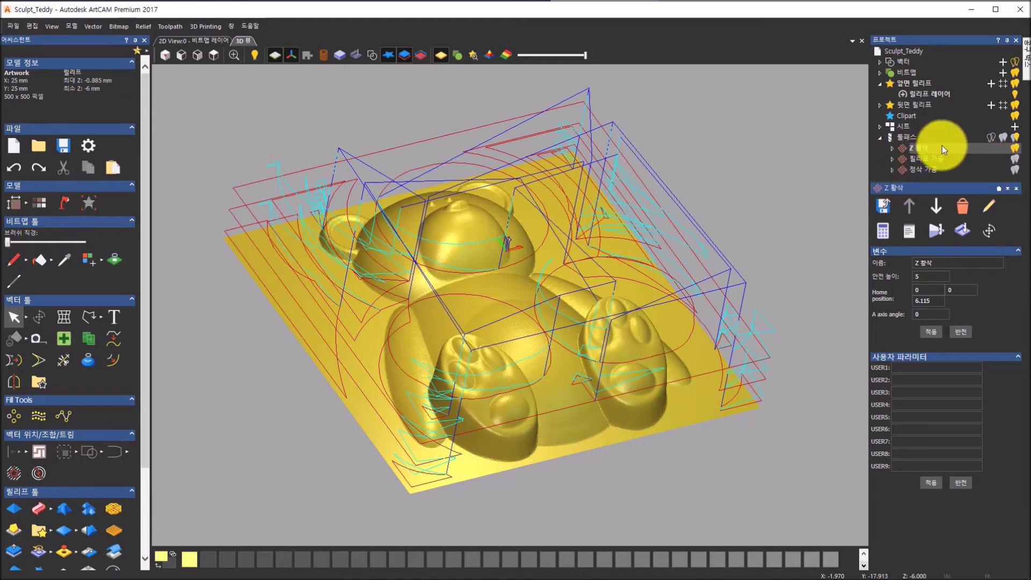
left_click(943, 236)
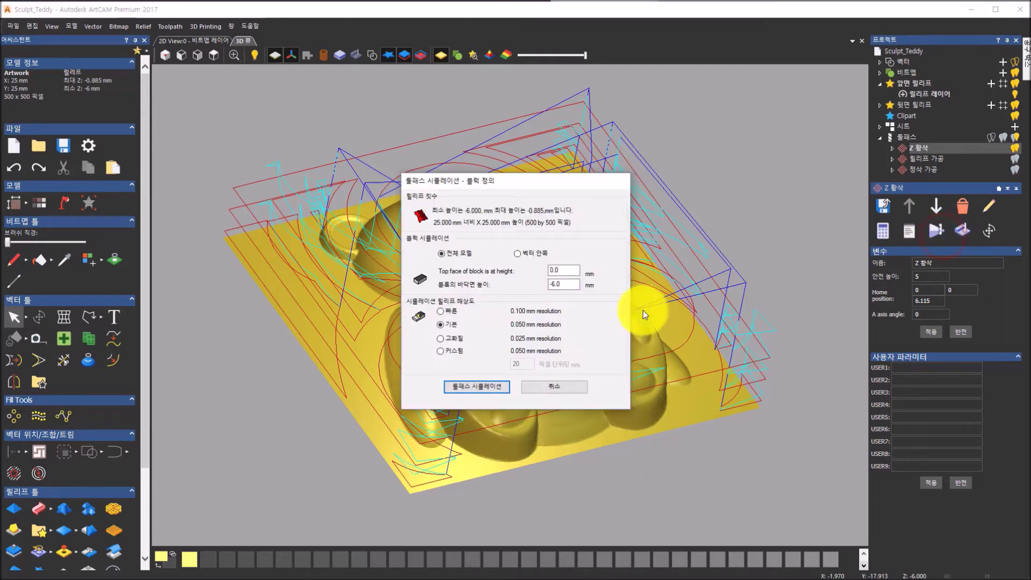
left_click(483, 395)
left_click(482, 396)
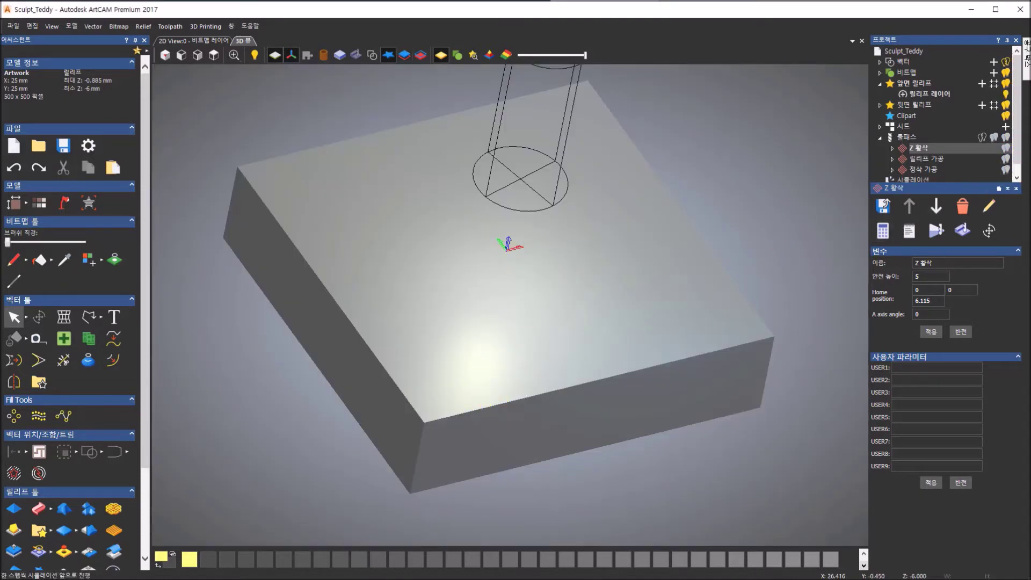
left_click_drag(1030, 134, 171, 199)
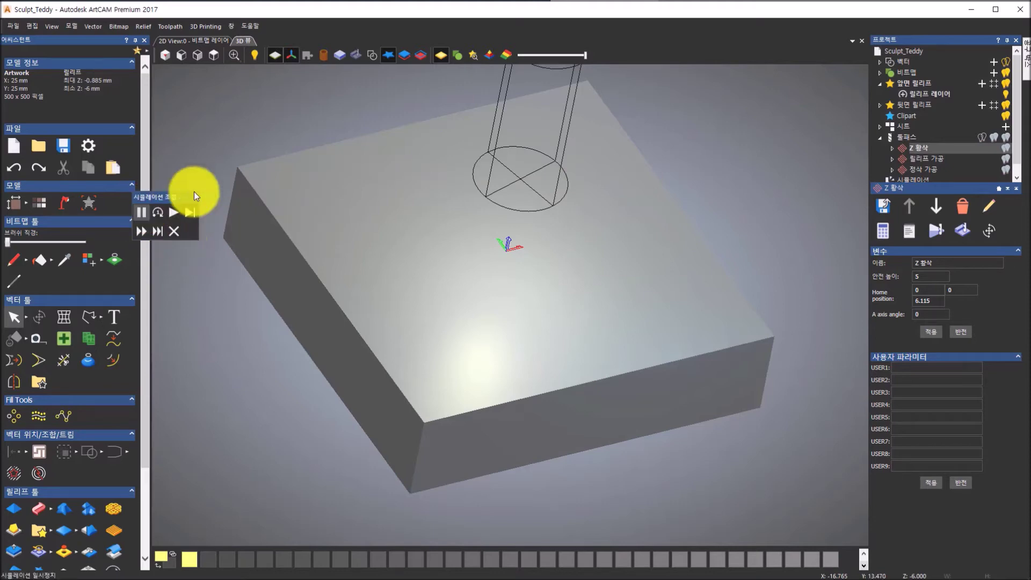
left_click(175, 214)
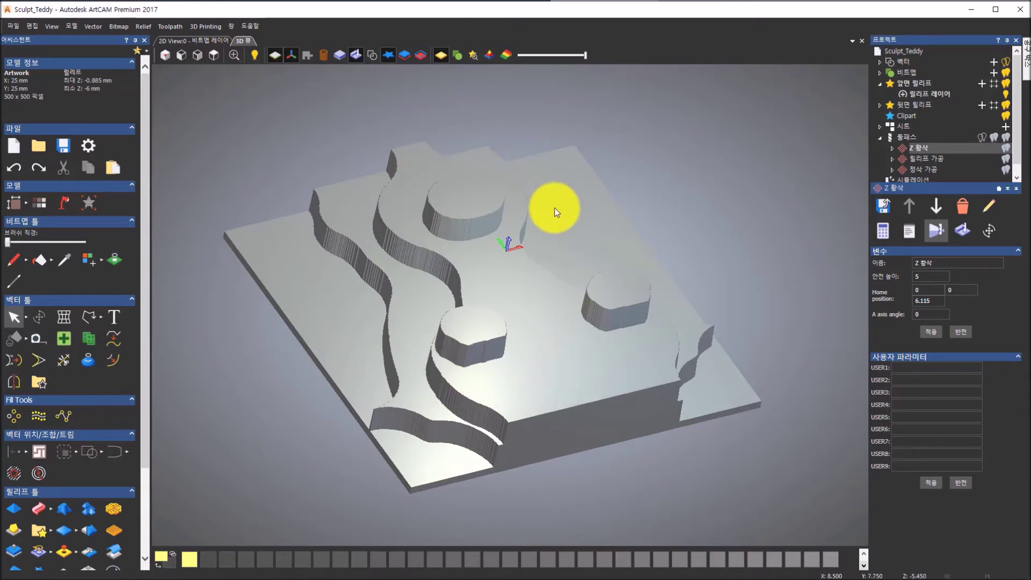
- Simulate the 릴리프 가공 toolpath on the roughed block and inspect the machined bear from above
left_click(926, 160)
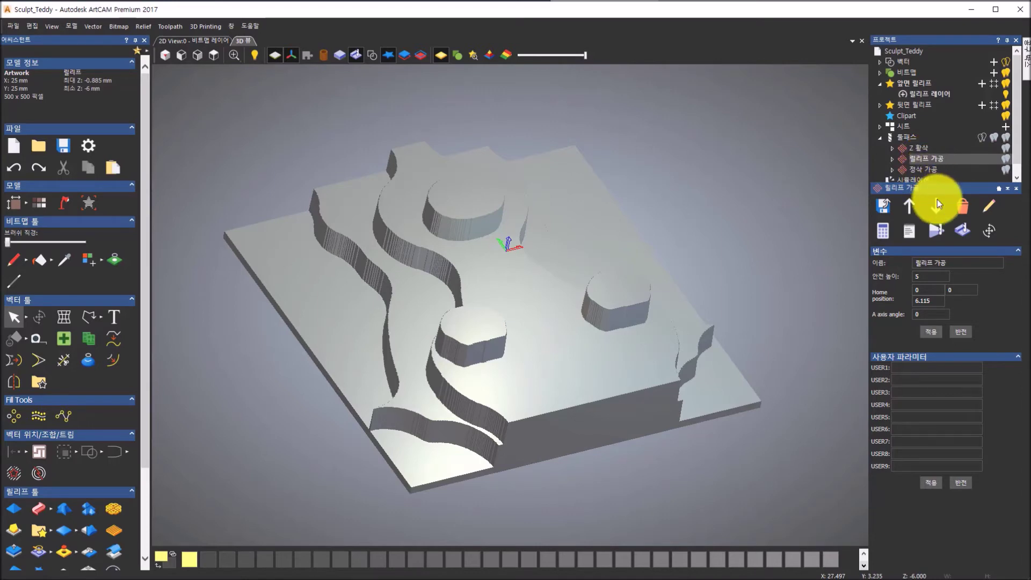
left_click(939, 234)
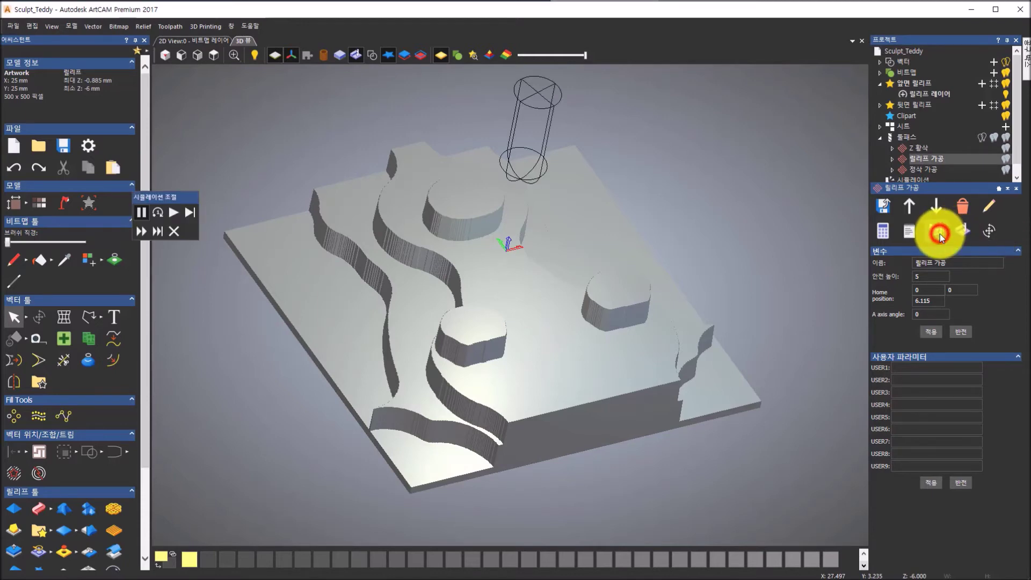
left_click(166, 214)
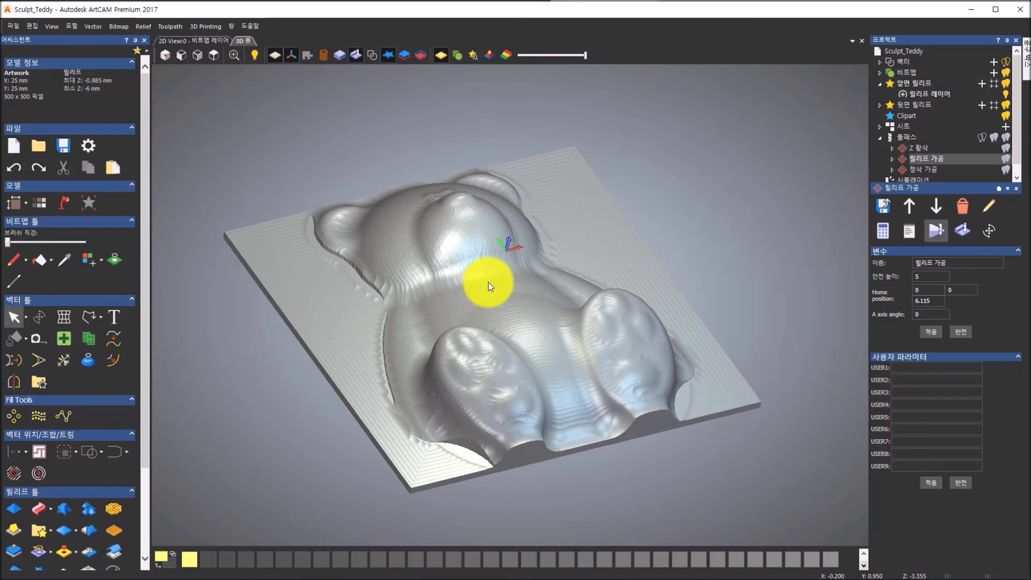
left_click_drag(583, 256, 500, 357)
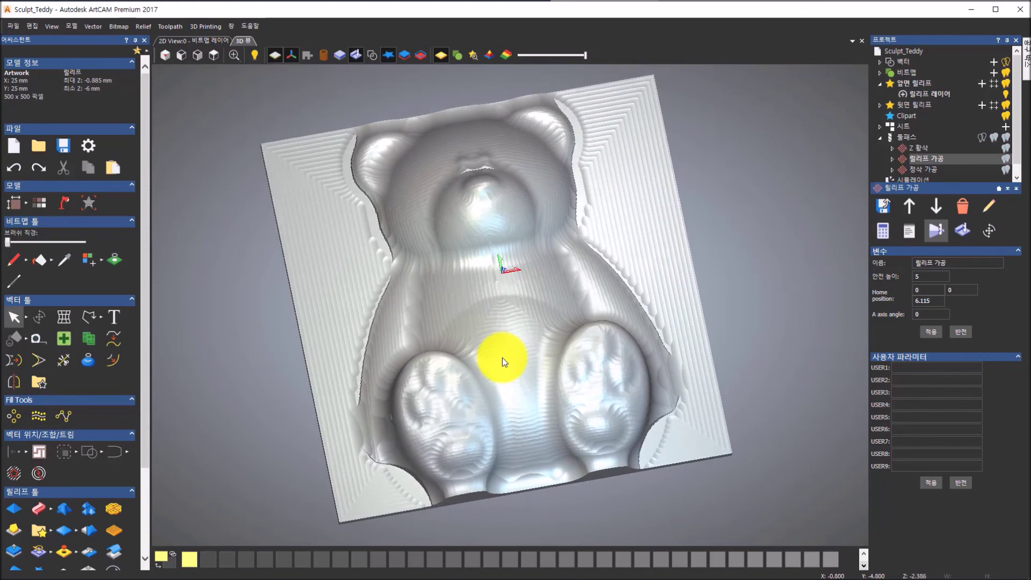
- Simulate the 정삭 가공 finishing toolpath on the machined block, speeding up playback to complete the run
left_click(919, 170)
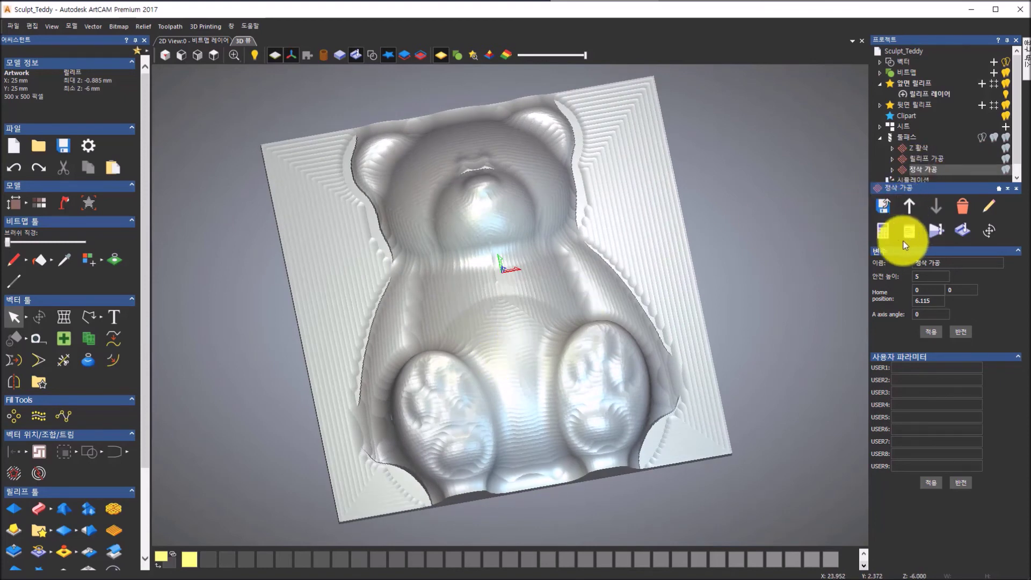
left_click(932, 232)
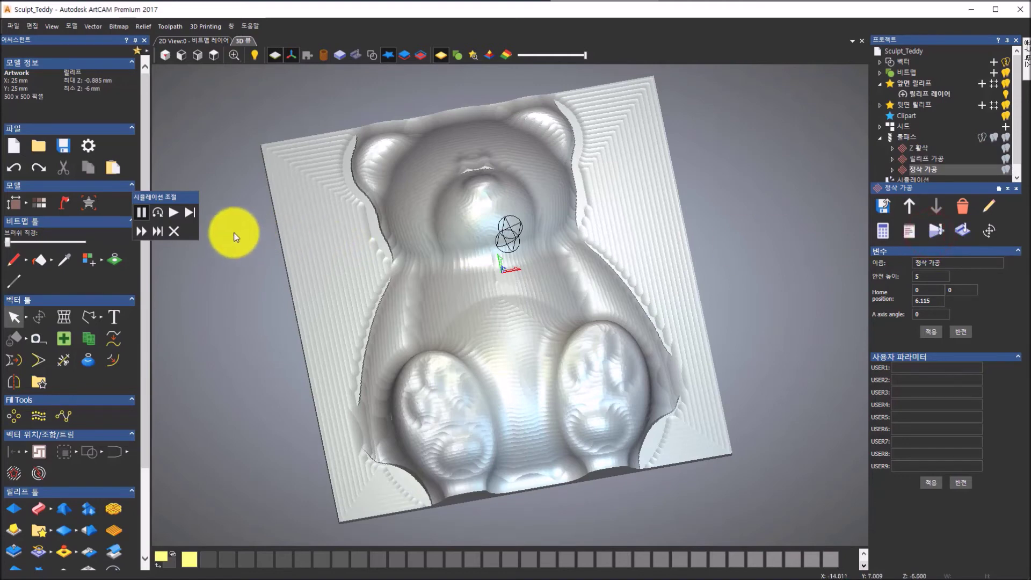
left_click(170, 213)
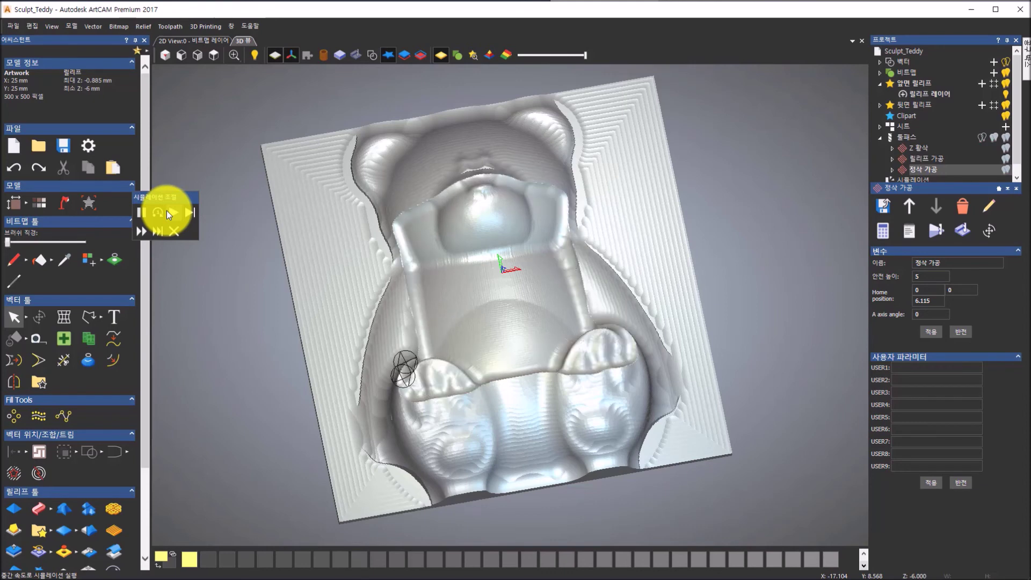
left_click(141, 229)
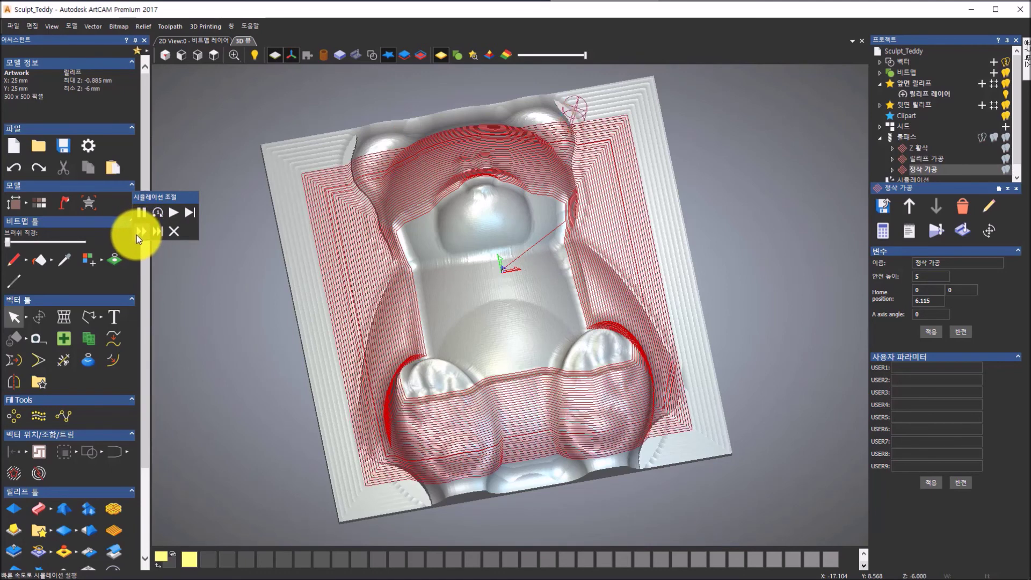
left_click(140, 232)
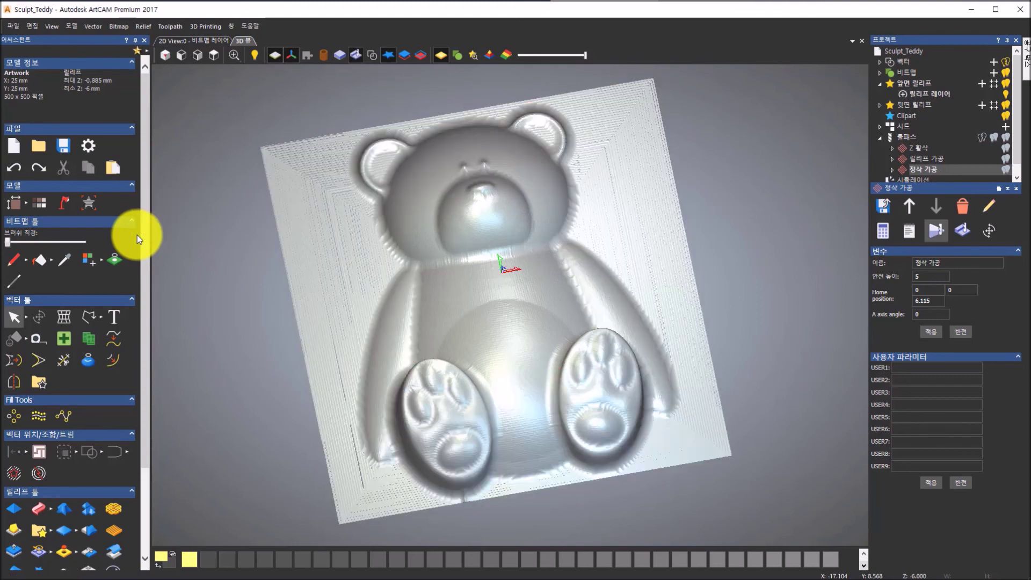
- Examine the finished bear simulation from above and from angled views for surface detail
left_click_drag(513, 333, 463, 411)
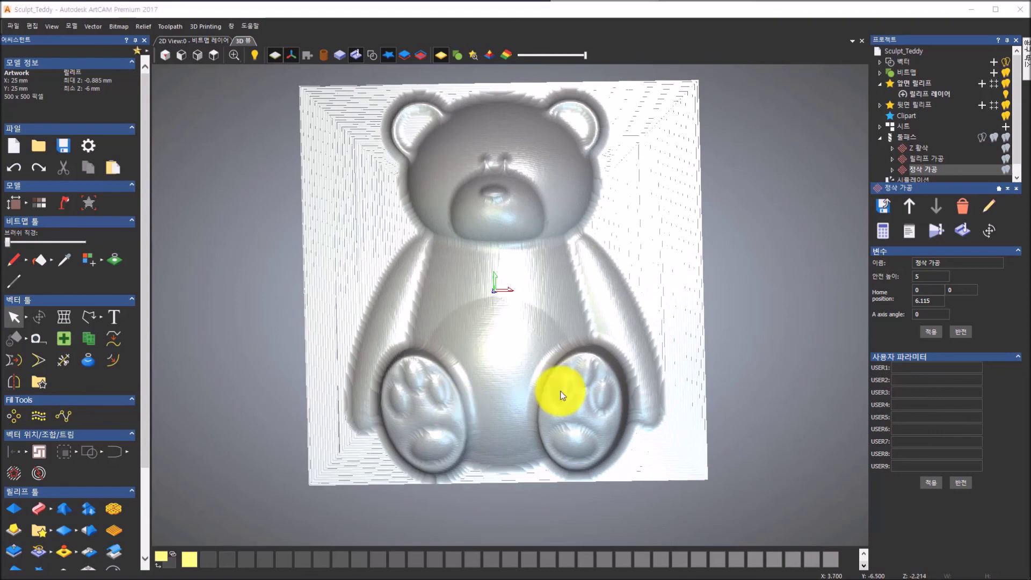
left_click_drag(581, 423, 466, 403)
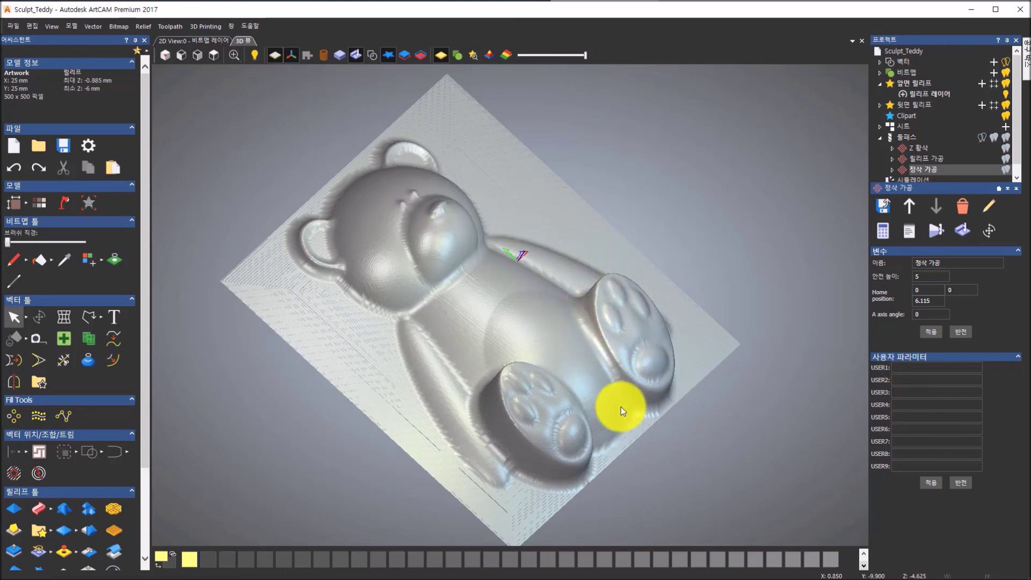
left_click_drag(632, 427, 482, 416)
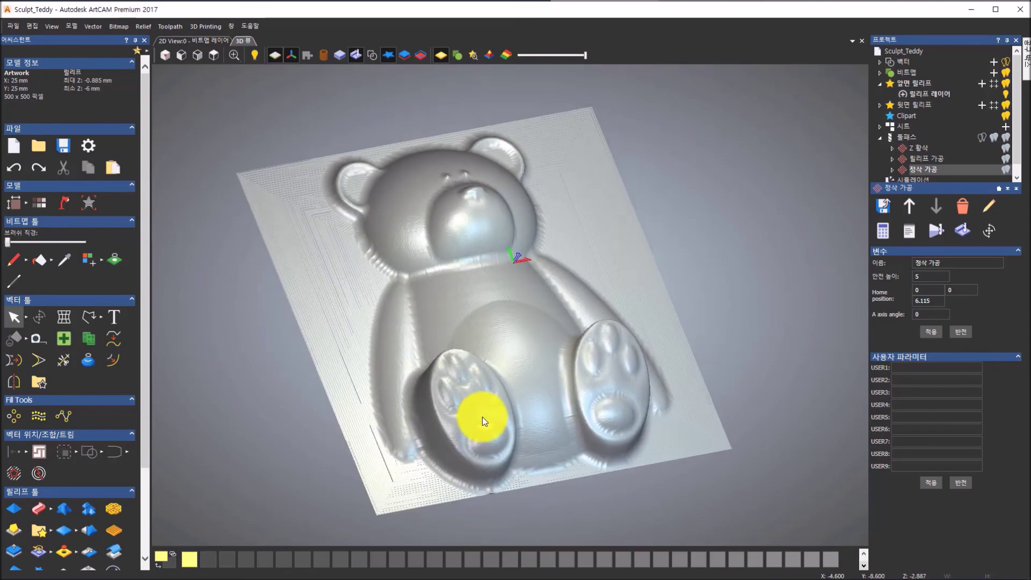